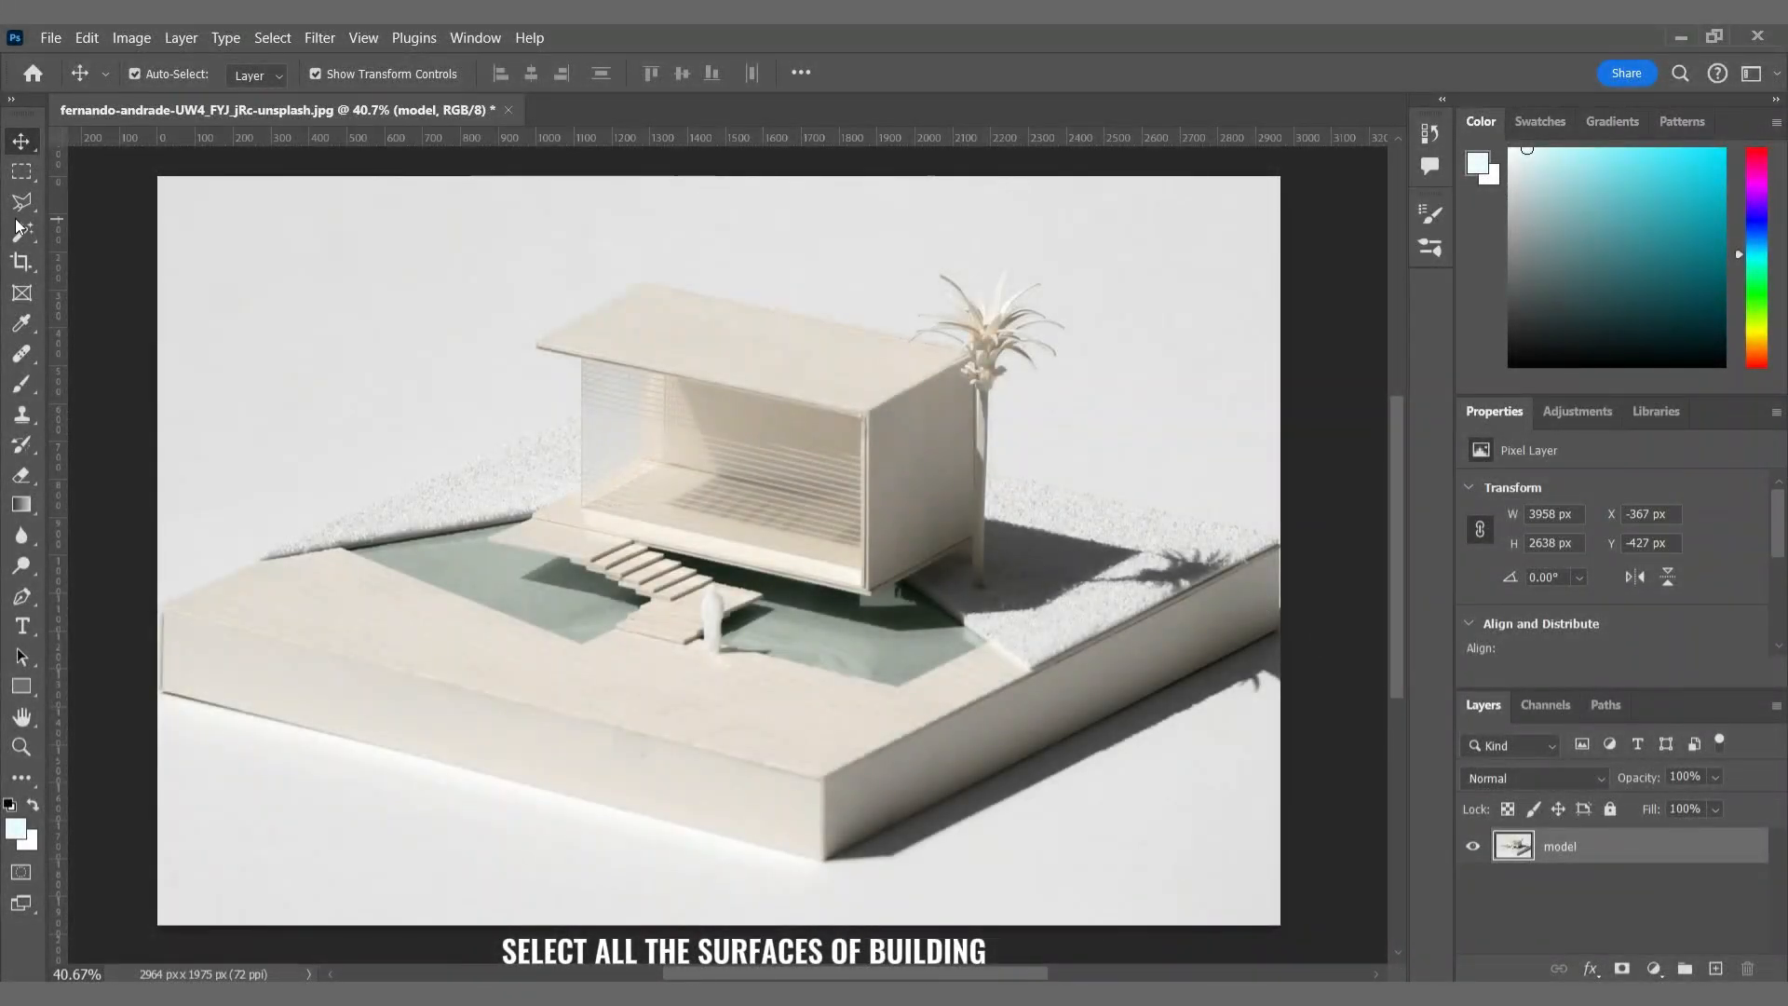
# Step: Select the entrance deck, the steps and the building's lower front edge with the Quick Selection tool
pyautogui.click(20, 228)
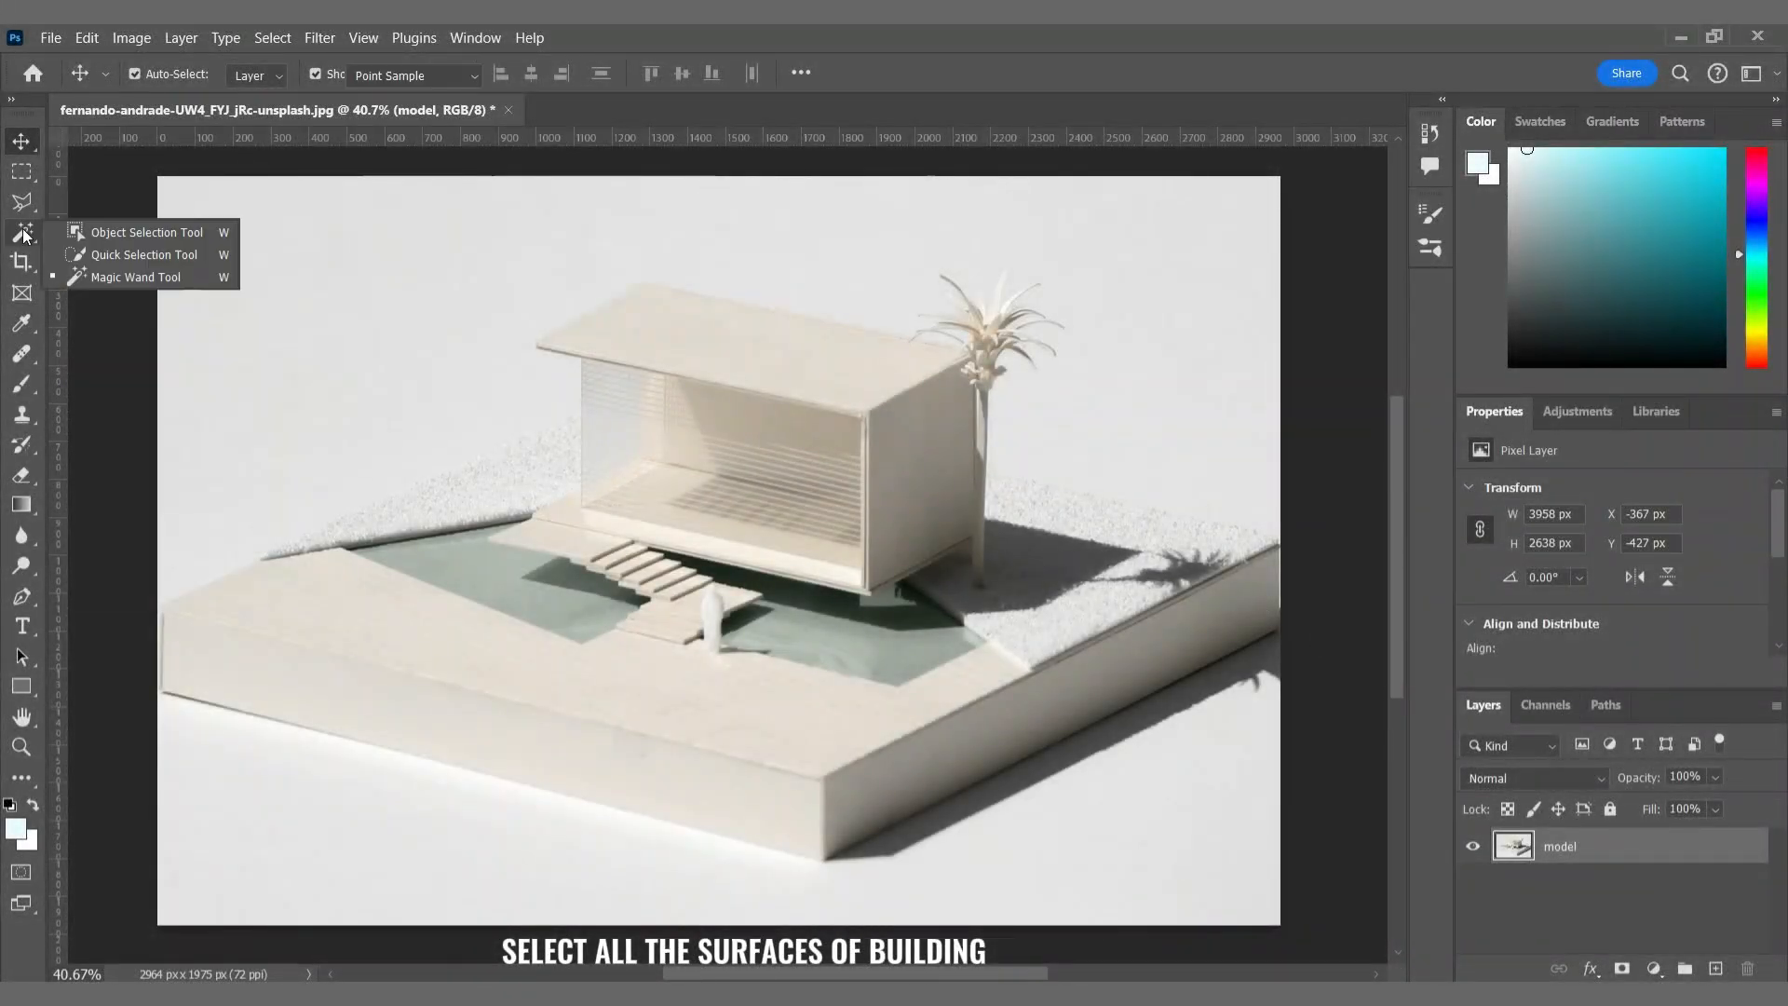
pyautogui.click(103, 252)
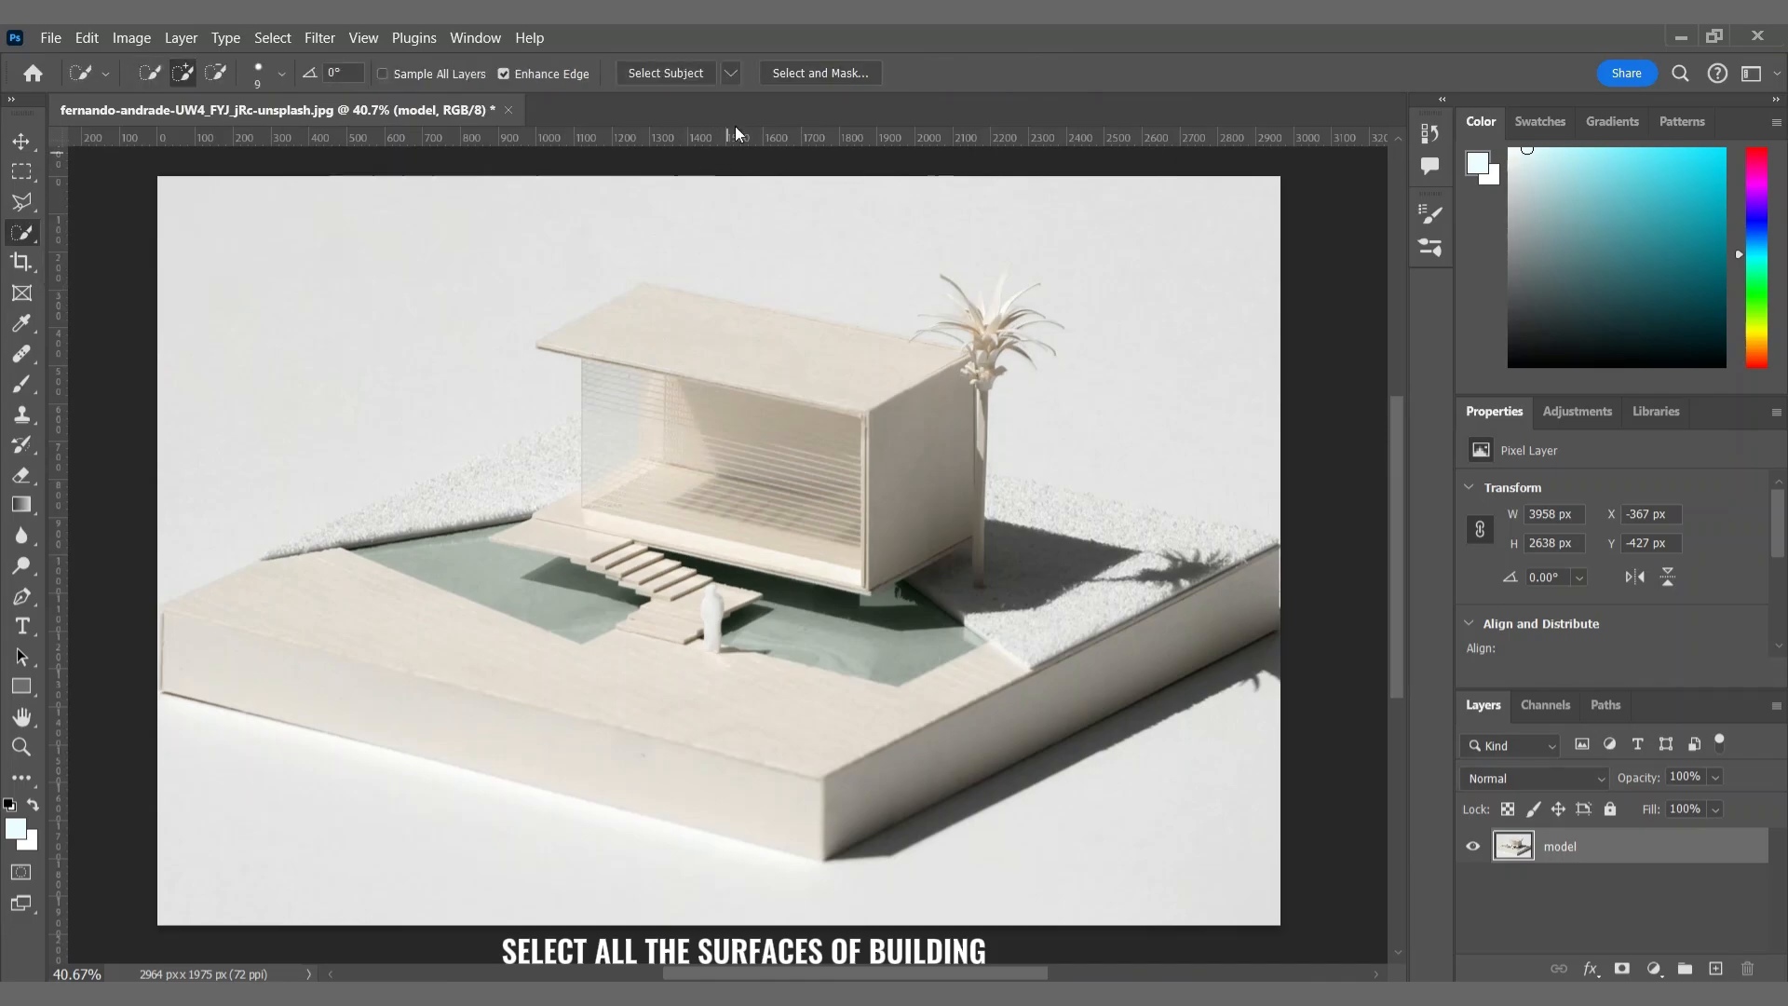
pyautogui.click(730, 74)
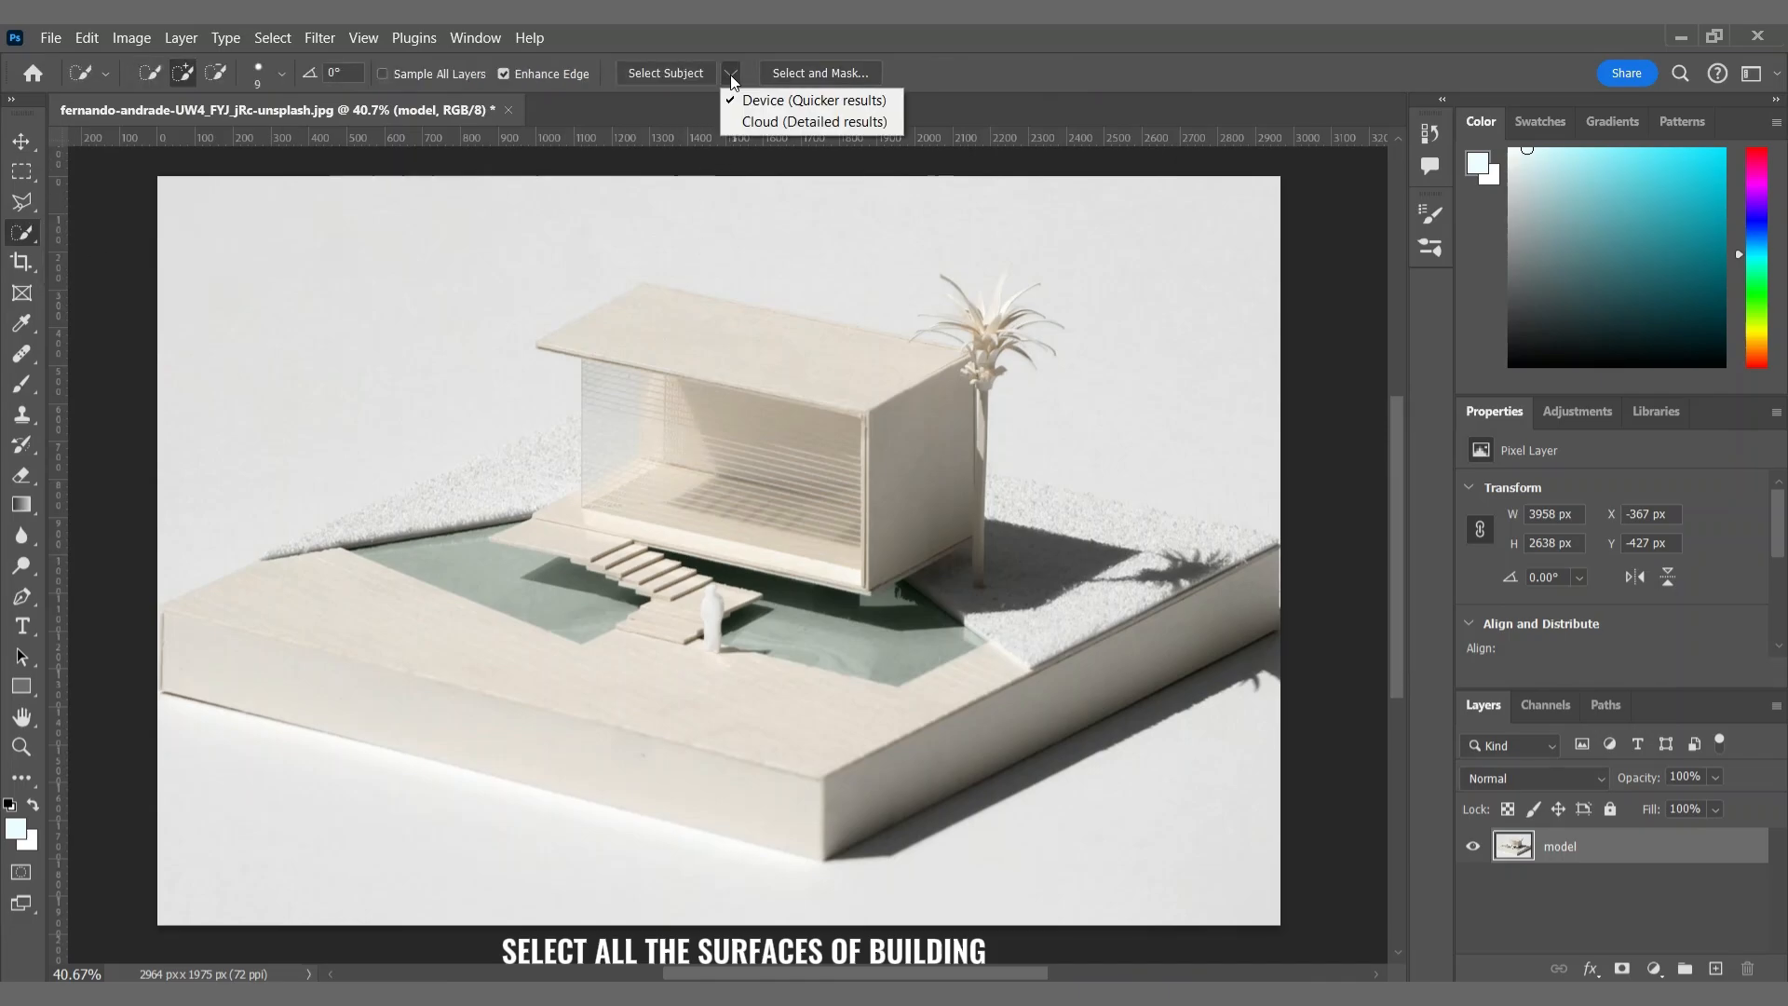
pyautogui.click(736, 121)
pyautogui.moveTo(624, 552)
pyautogui.mouseDown()
pyautogui.moveTo(559, 540)
pyautogui.moveTo(638, 573)
pyautogui.moveTo(631, 625)
pyautogui.moveTo(652, 594)
pyautogui.moveTo(745, 559)
pyautogui.moveTo(828, 579)
pyautogui.mouseUp()
pyautogui.click(567, 506)
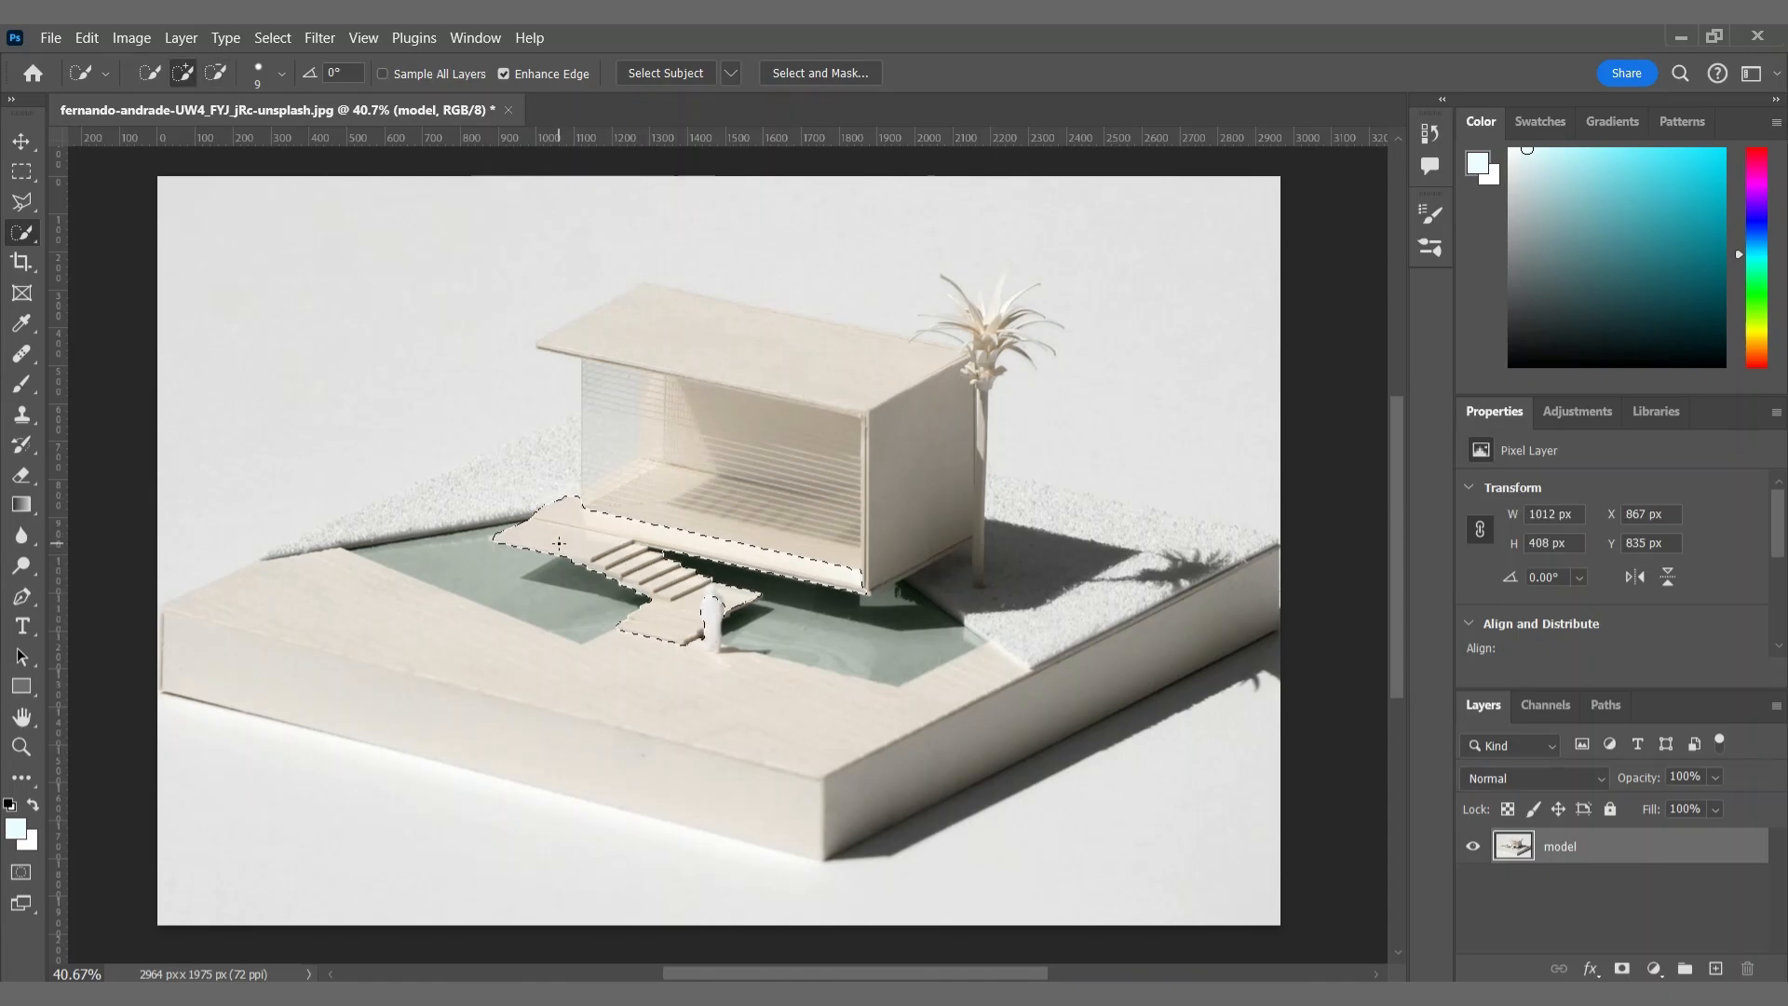
# Step: Add the building's roof and side wall to the existing selection by outlining them with the Polygonal Lasso
pyautogui.click(22, 201)
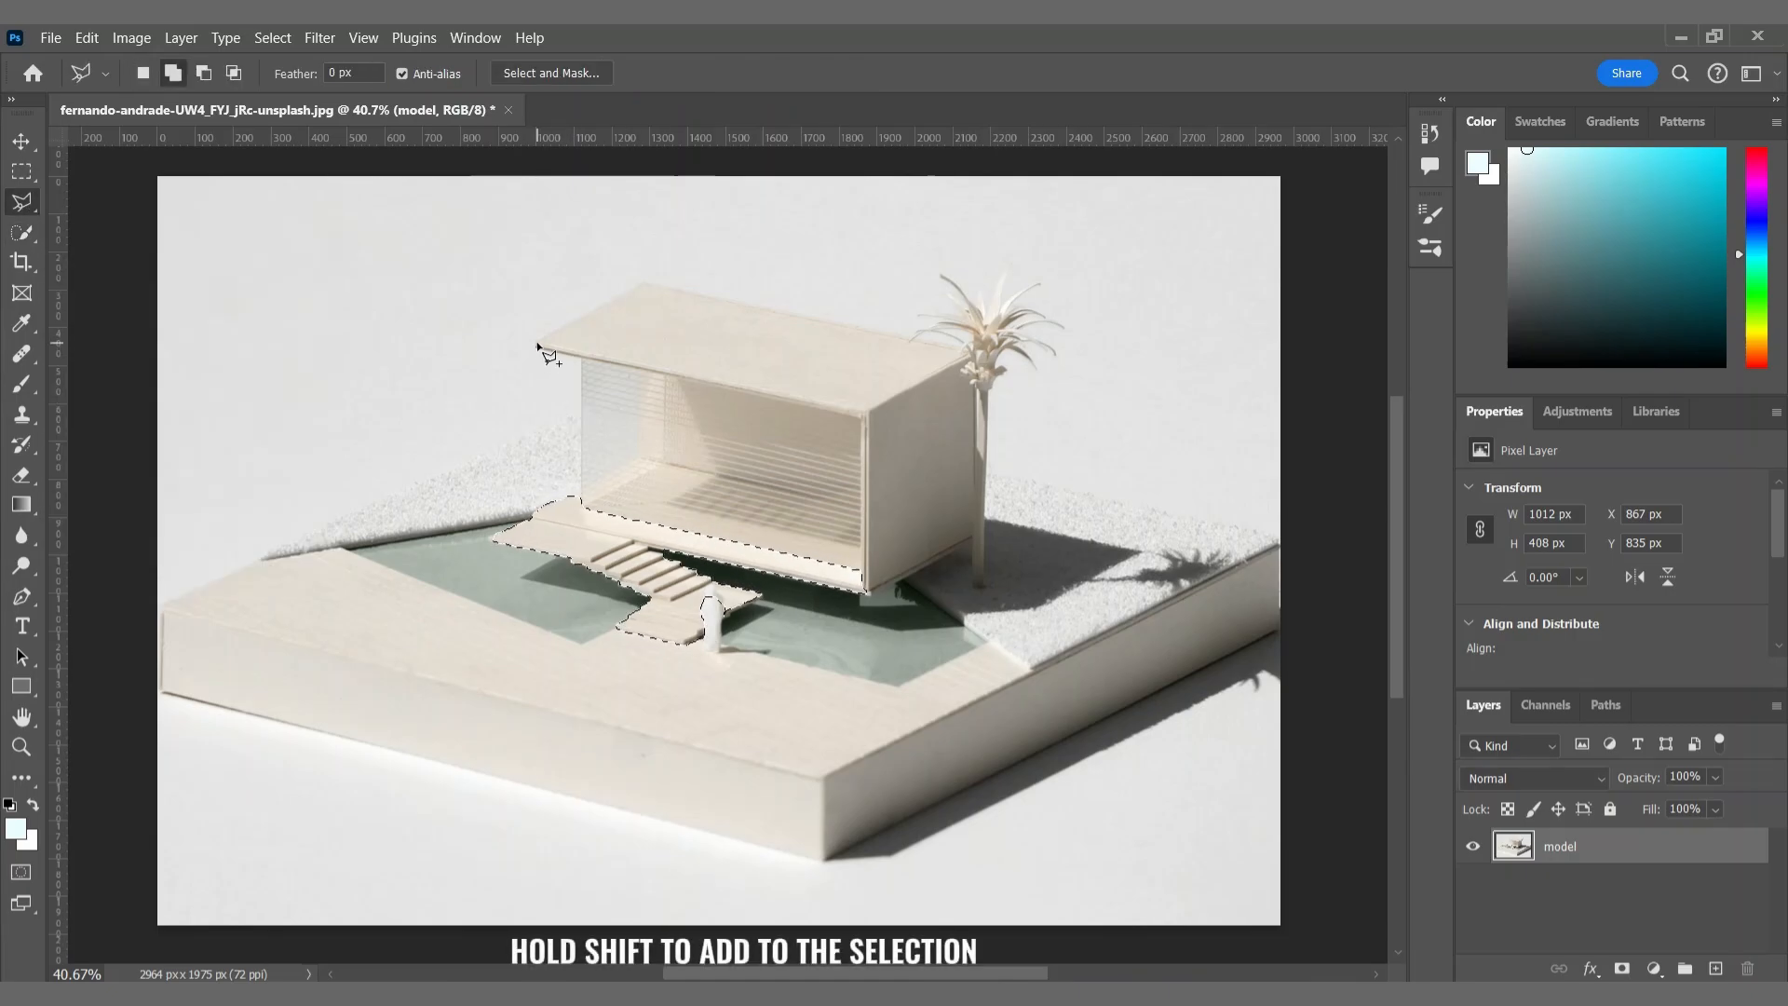
pyautogui.keyDown('shift'); pyautogui.click(537, 344); pyautogui.keyUp('shift')
pyautogui.click(642, 281)
pyautogui.click(973, 348)
pyautogui.click(973, 543)
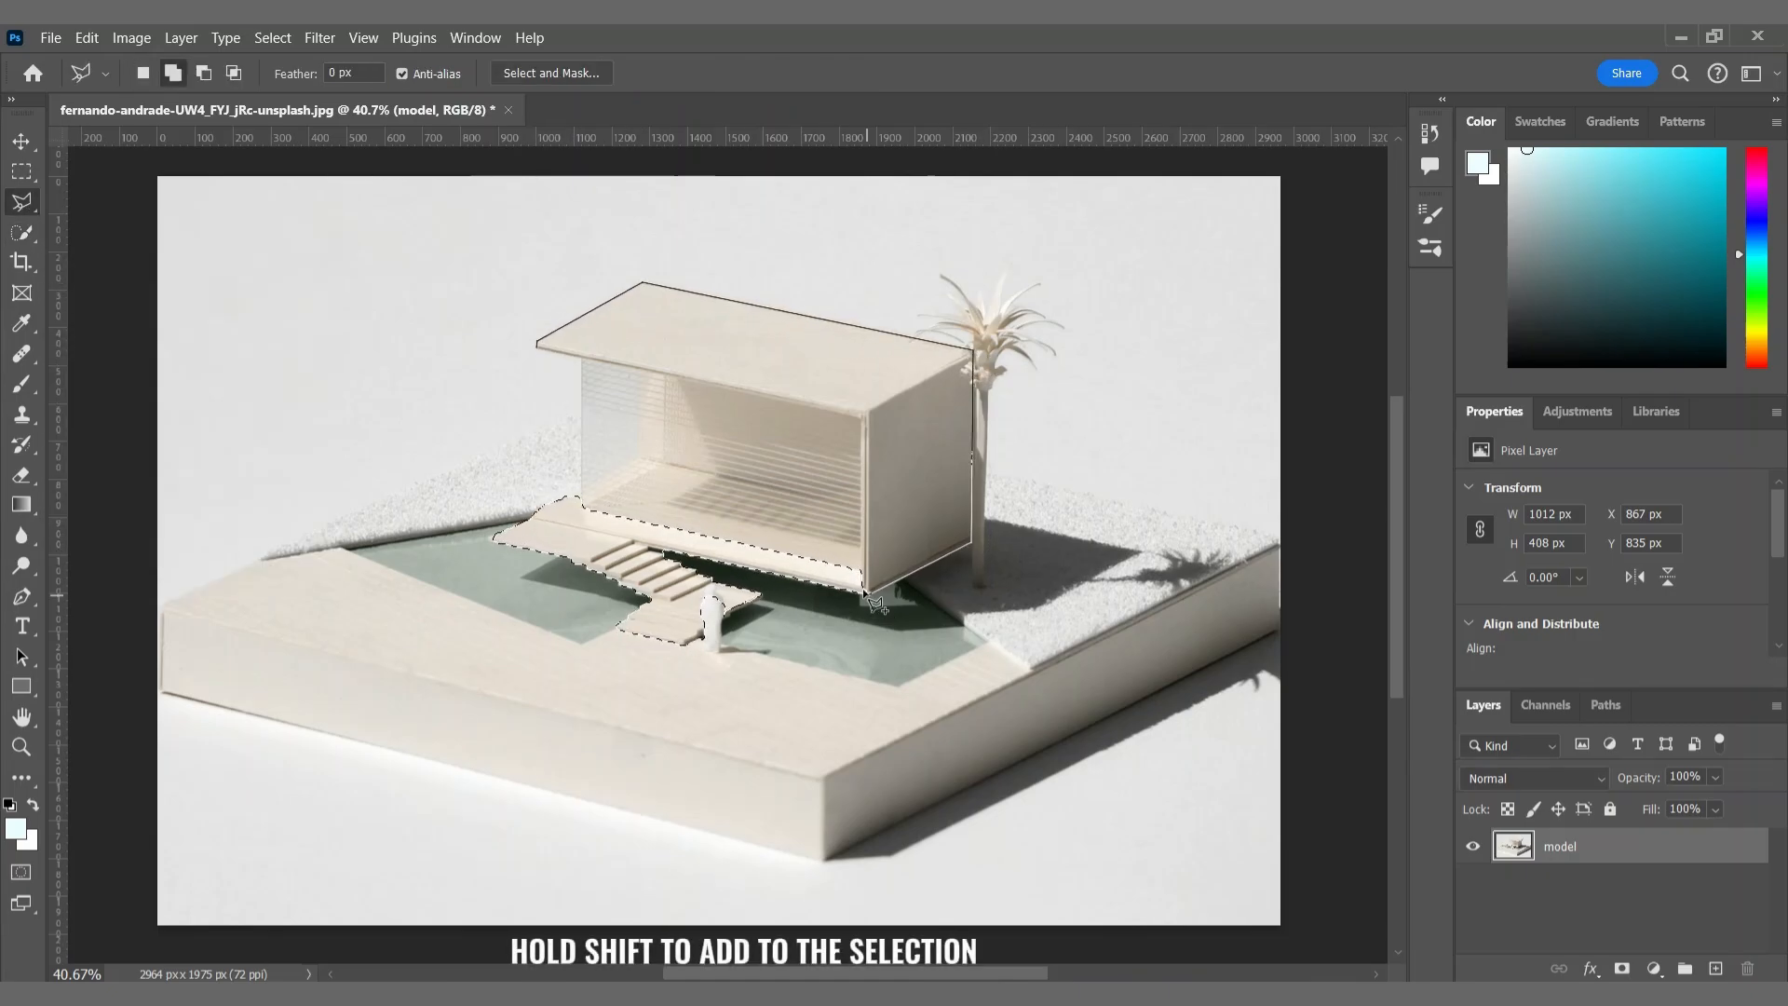
pyautogui.click(866, 592)
pyautogui.click(860, 421)
pyautogui.click(538, 346)
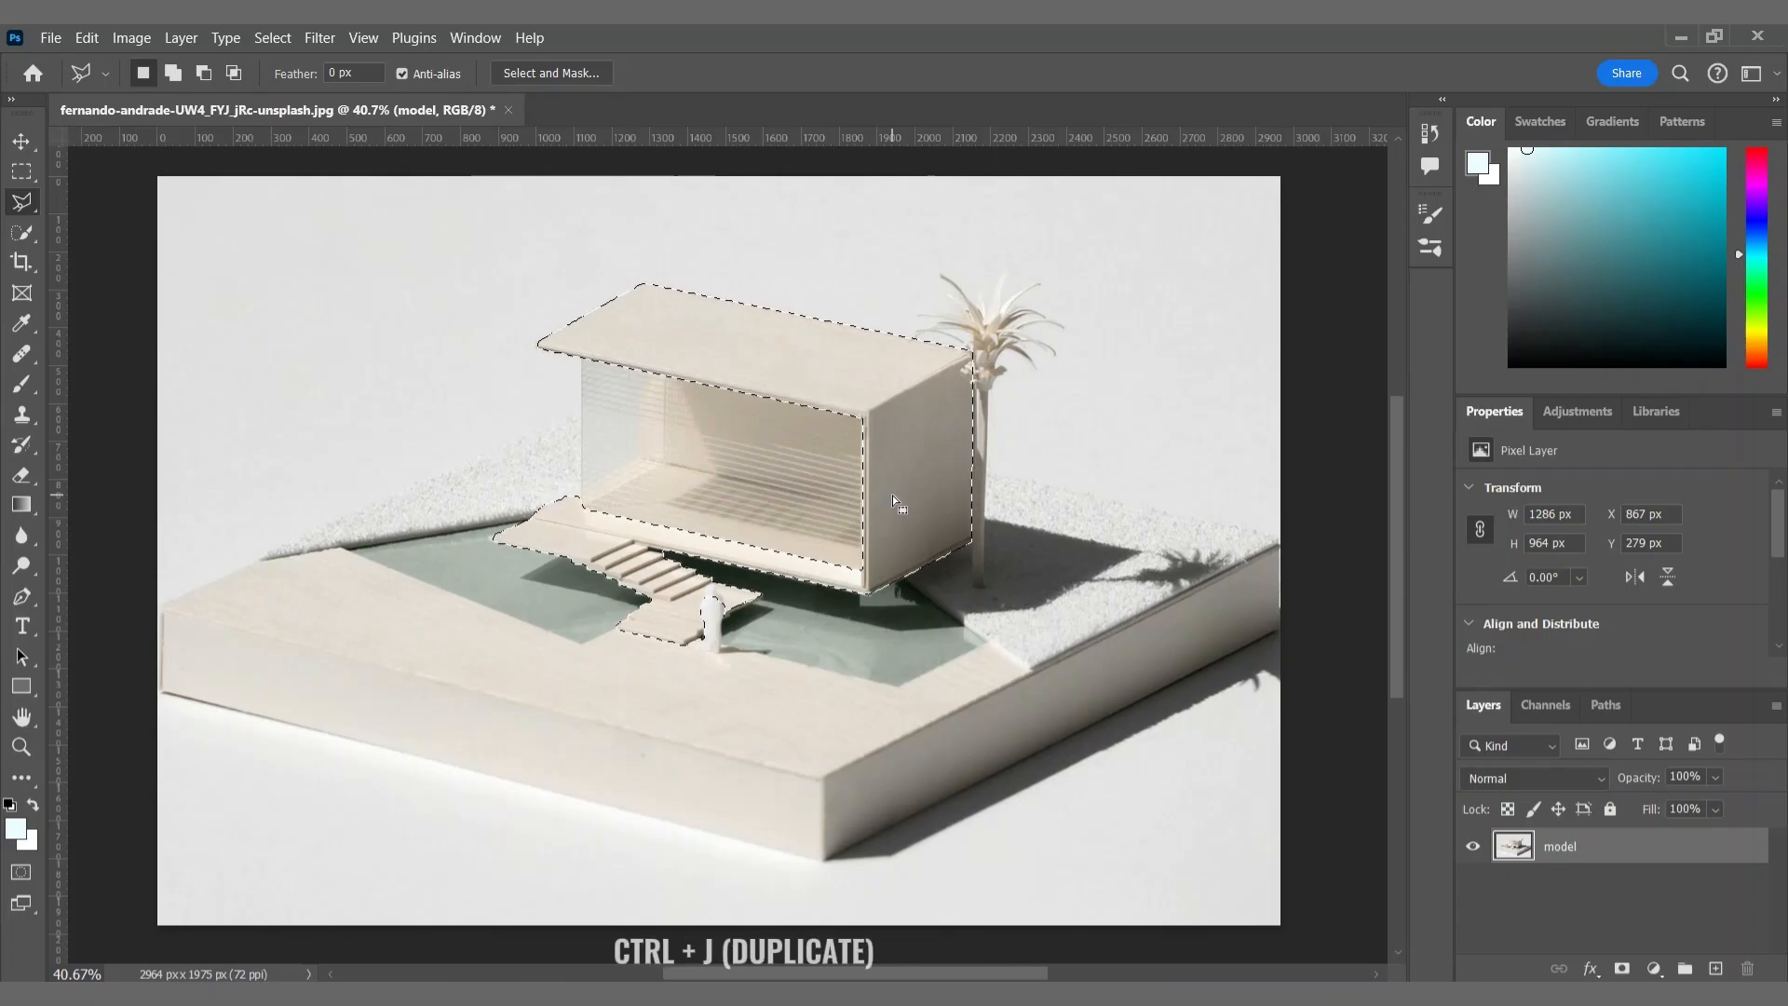
# Step: Copy the selected building surfaces to a new layer and name it "building"
pyautogui.hotkey('ctrl', 'j')
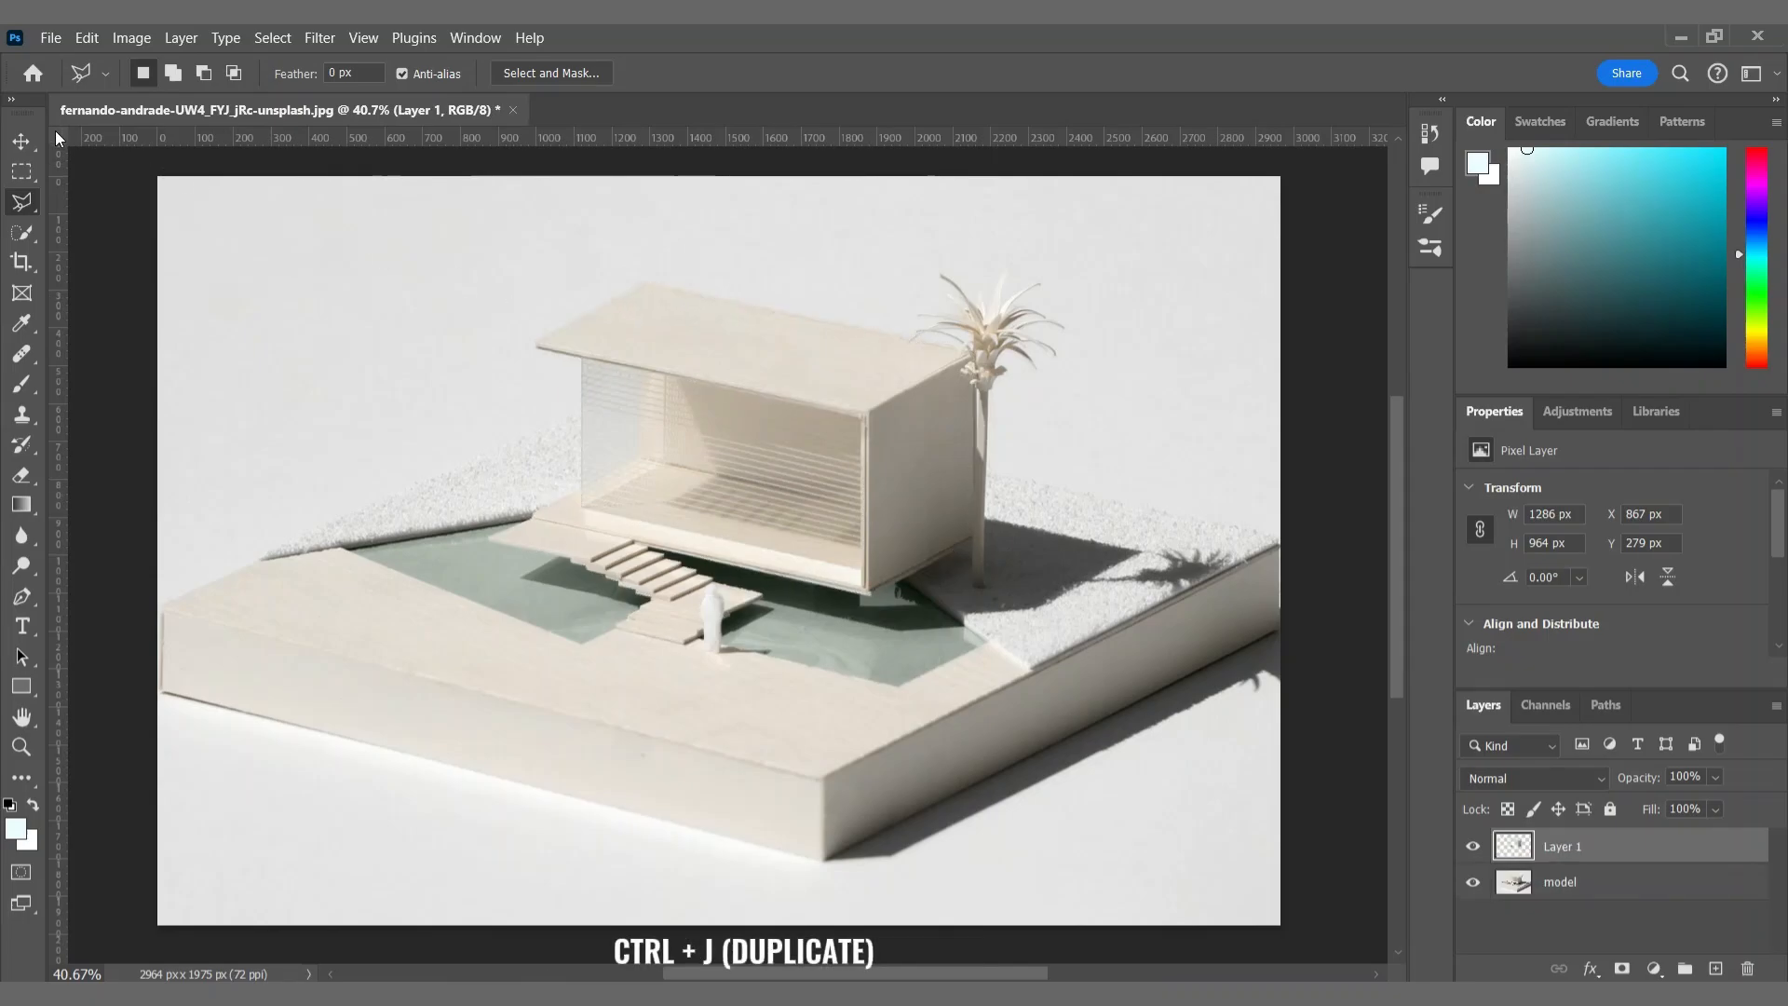
pyautogui.press('v')
pyautogui.doubleClick(1562, 845)
pyautogui.write('bui')
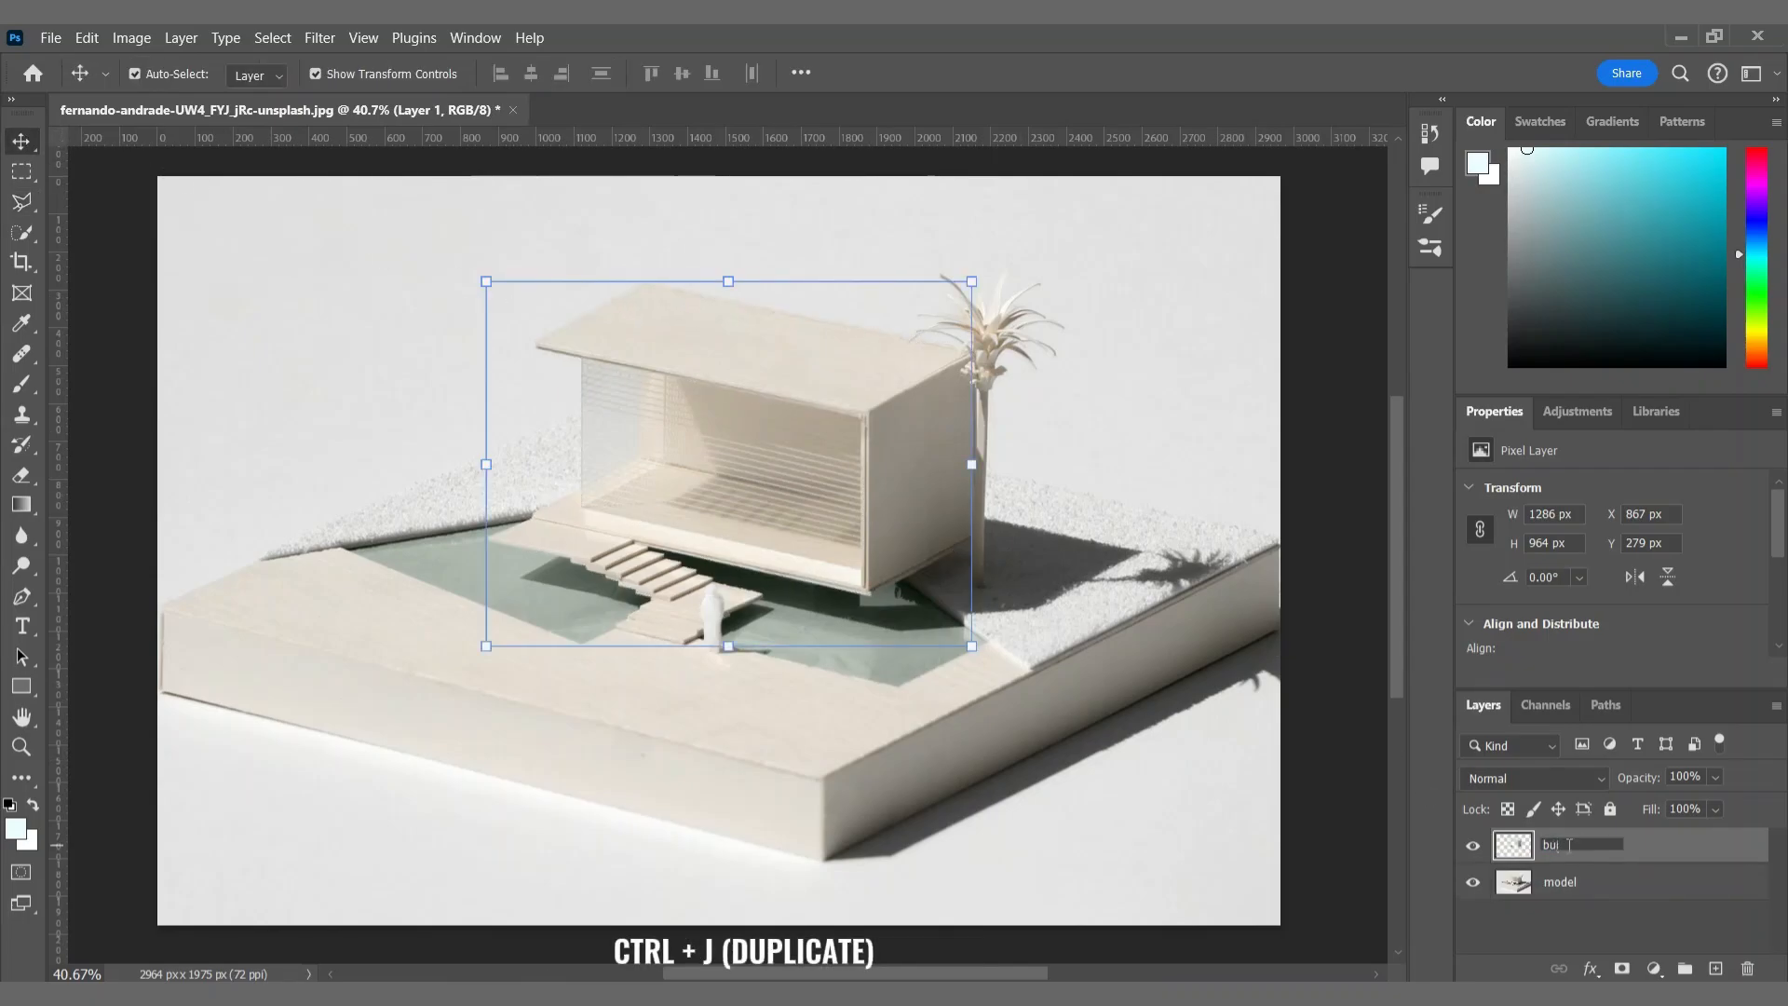
pyautogui.write('lding')
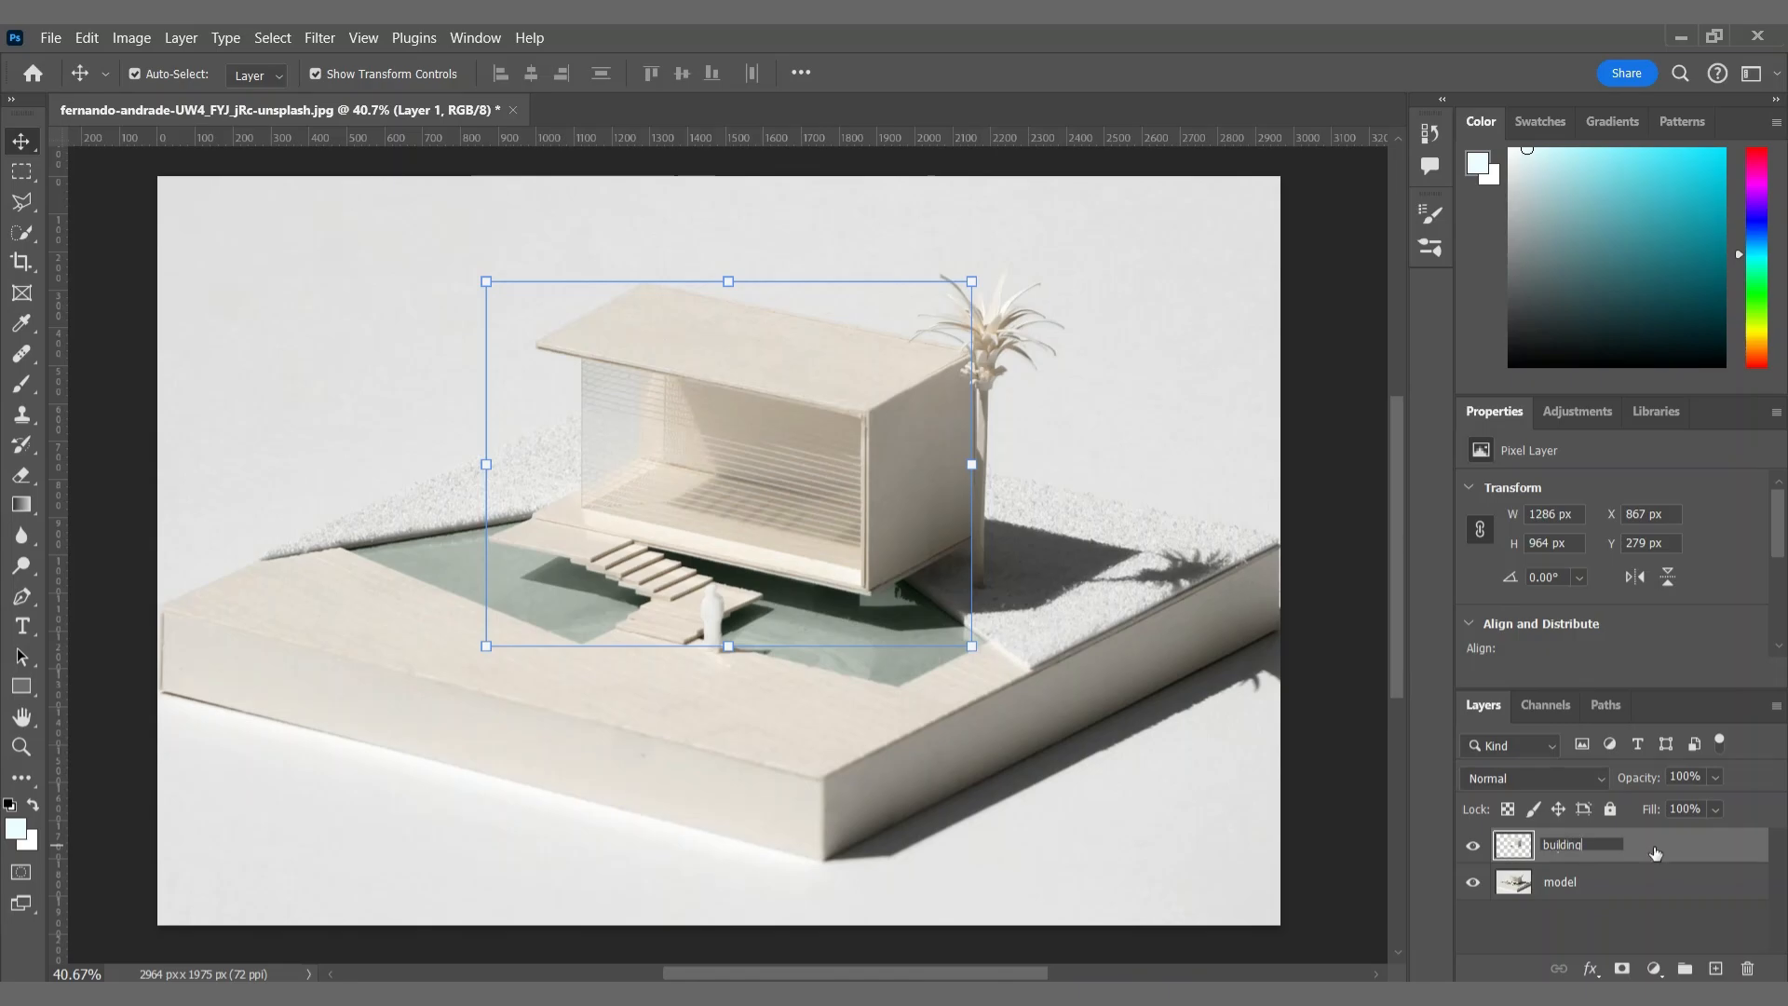
pyautogui.press('Return')
# Step: Place the light-gray-concrete-wall image from the Macquette folder over the building, scaled to about 47%
pyautogui.click(843, 979)
pyautogui.click(818, 820)
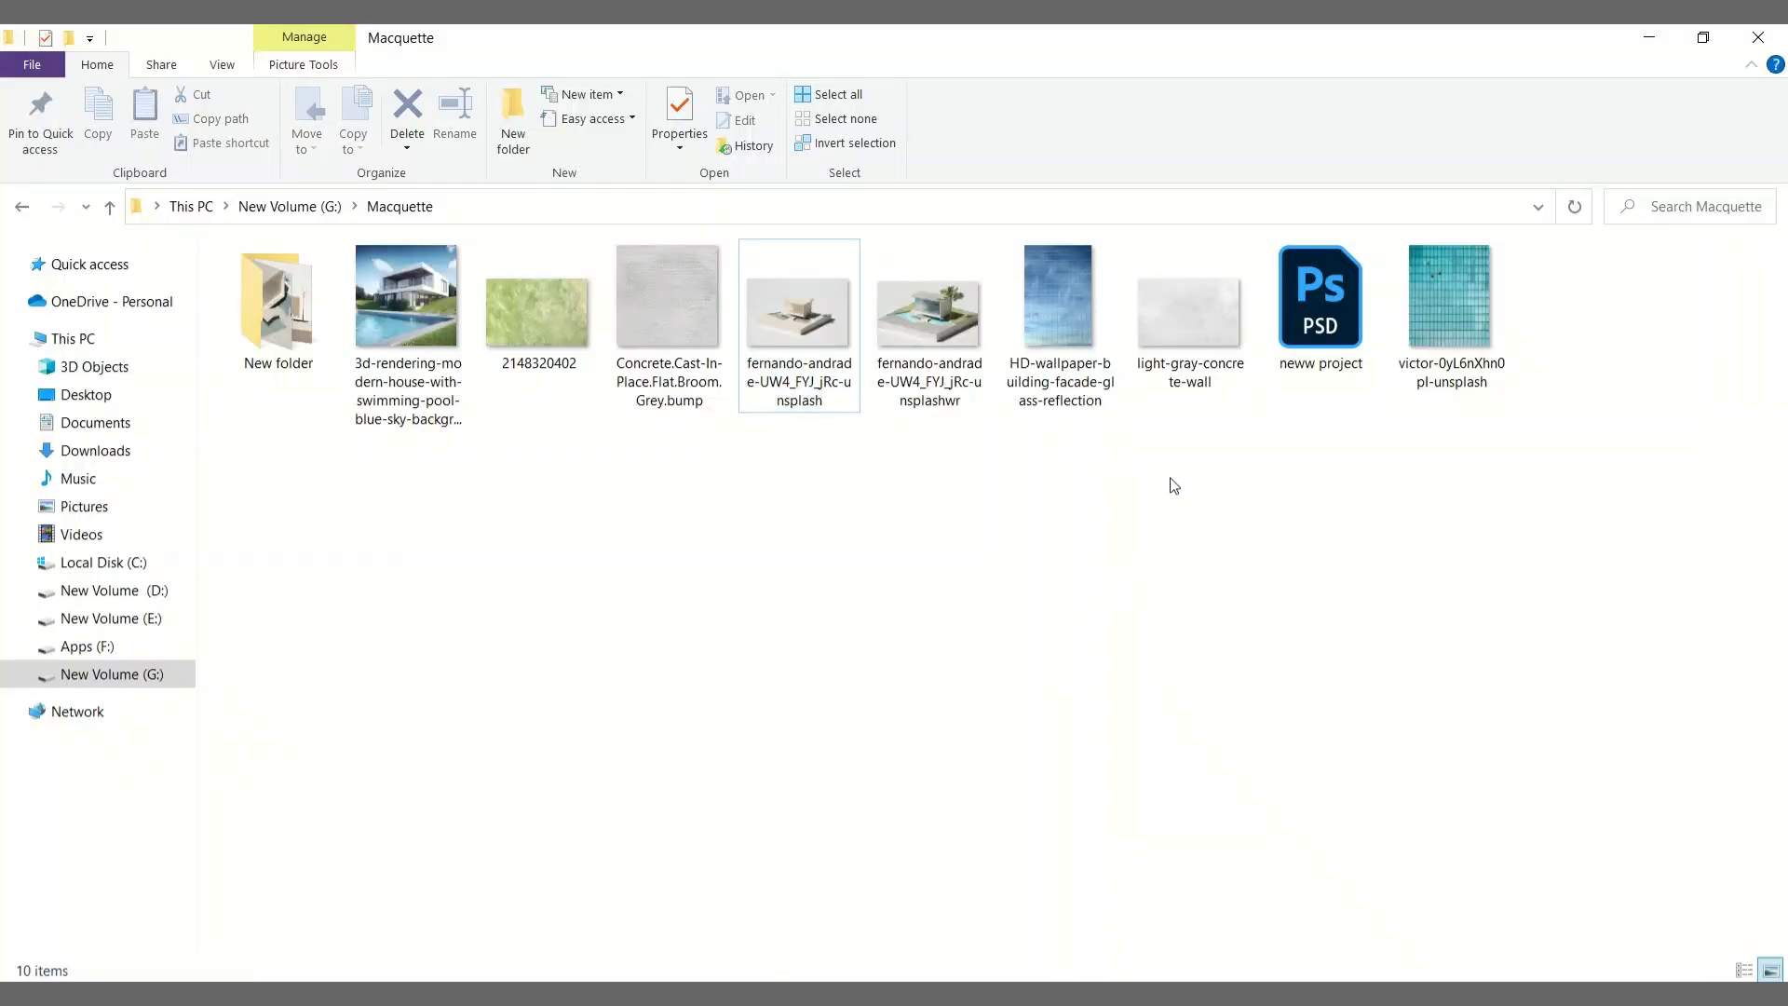
pyautogui.moveTo(1190, 321); pyautogui.dragTo(813, 633)
pyautogui.moveTo(717, 927); pyautogui.dragTo(719, 724)
pyautogui.moveTo(719, 177); pyautogui.dragTo(736, 277)
pyautogui.press('Return')
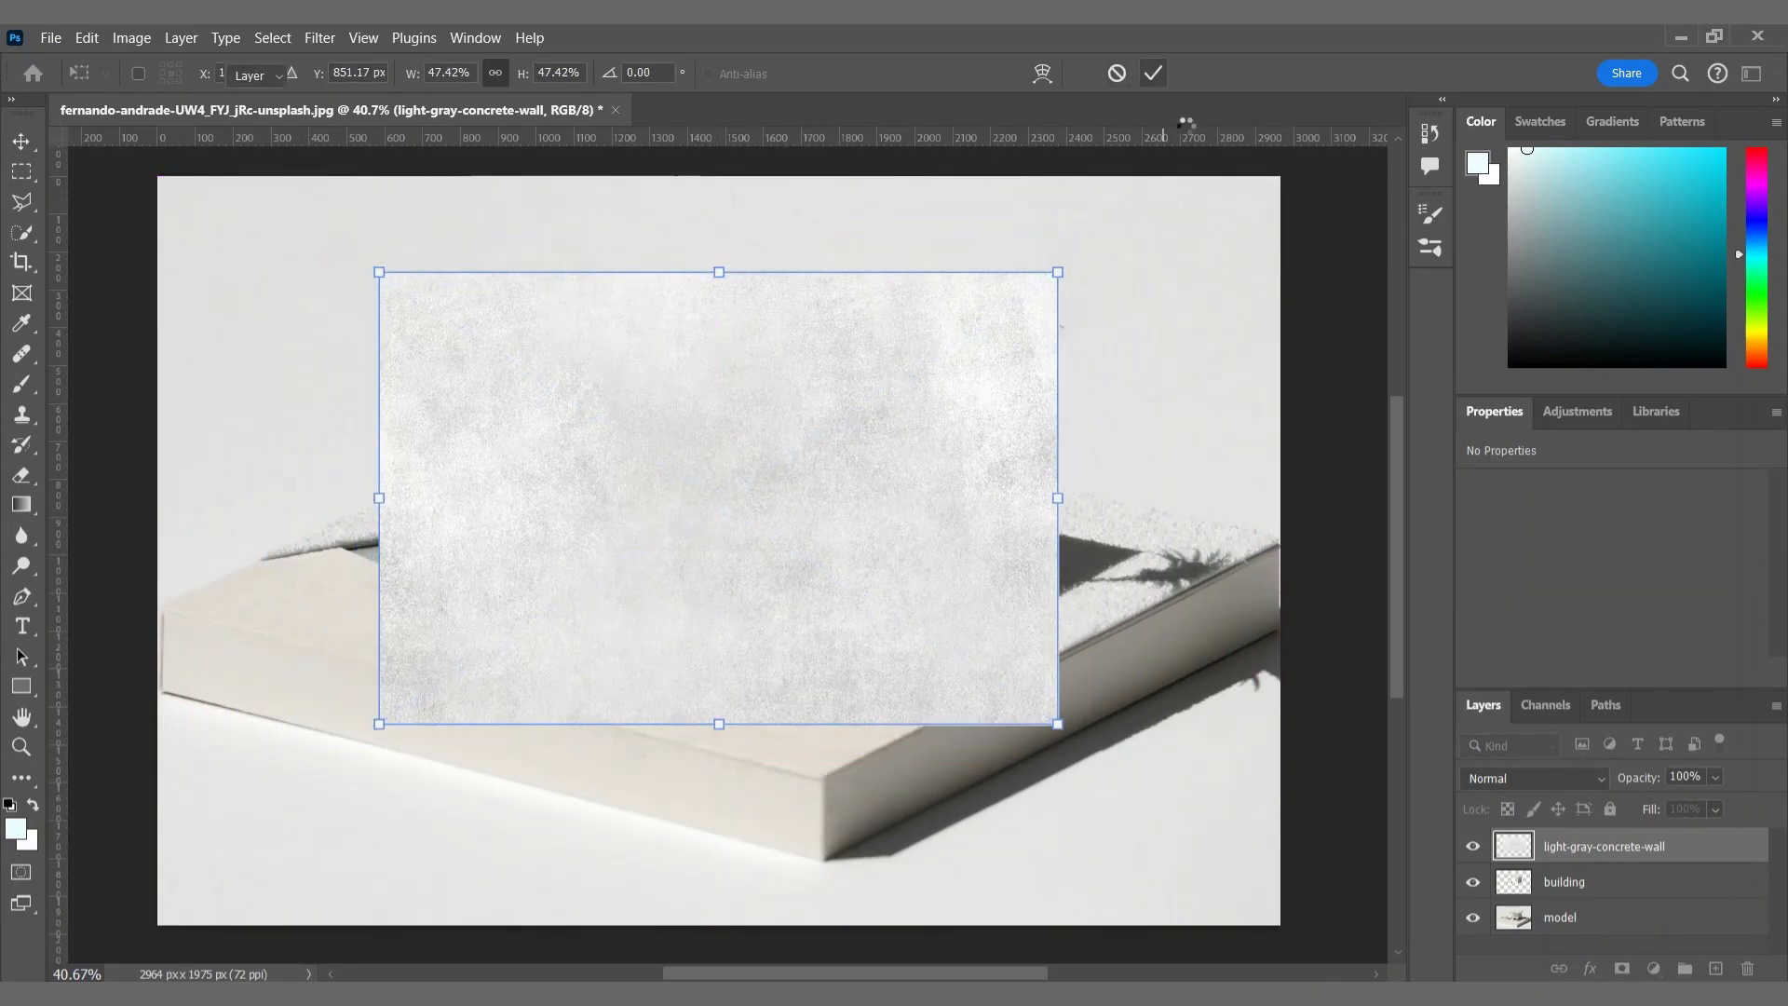
# Step: Clip the concrete texture to the building layer and set its blending mode to Multiply
pyautogui.hotkey('ctrl', 'alt', 'g')
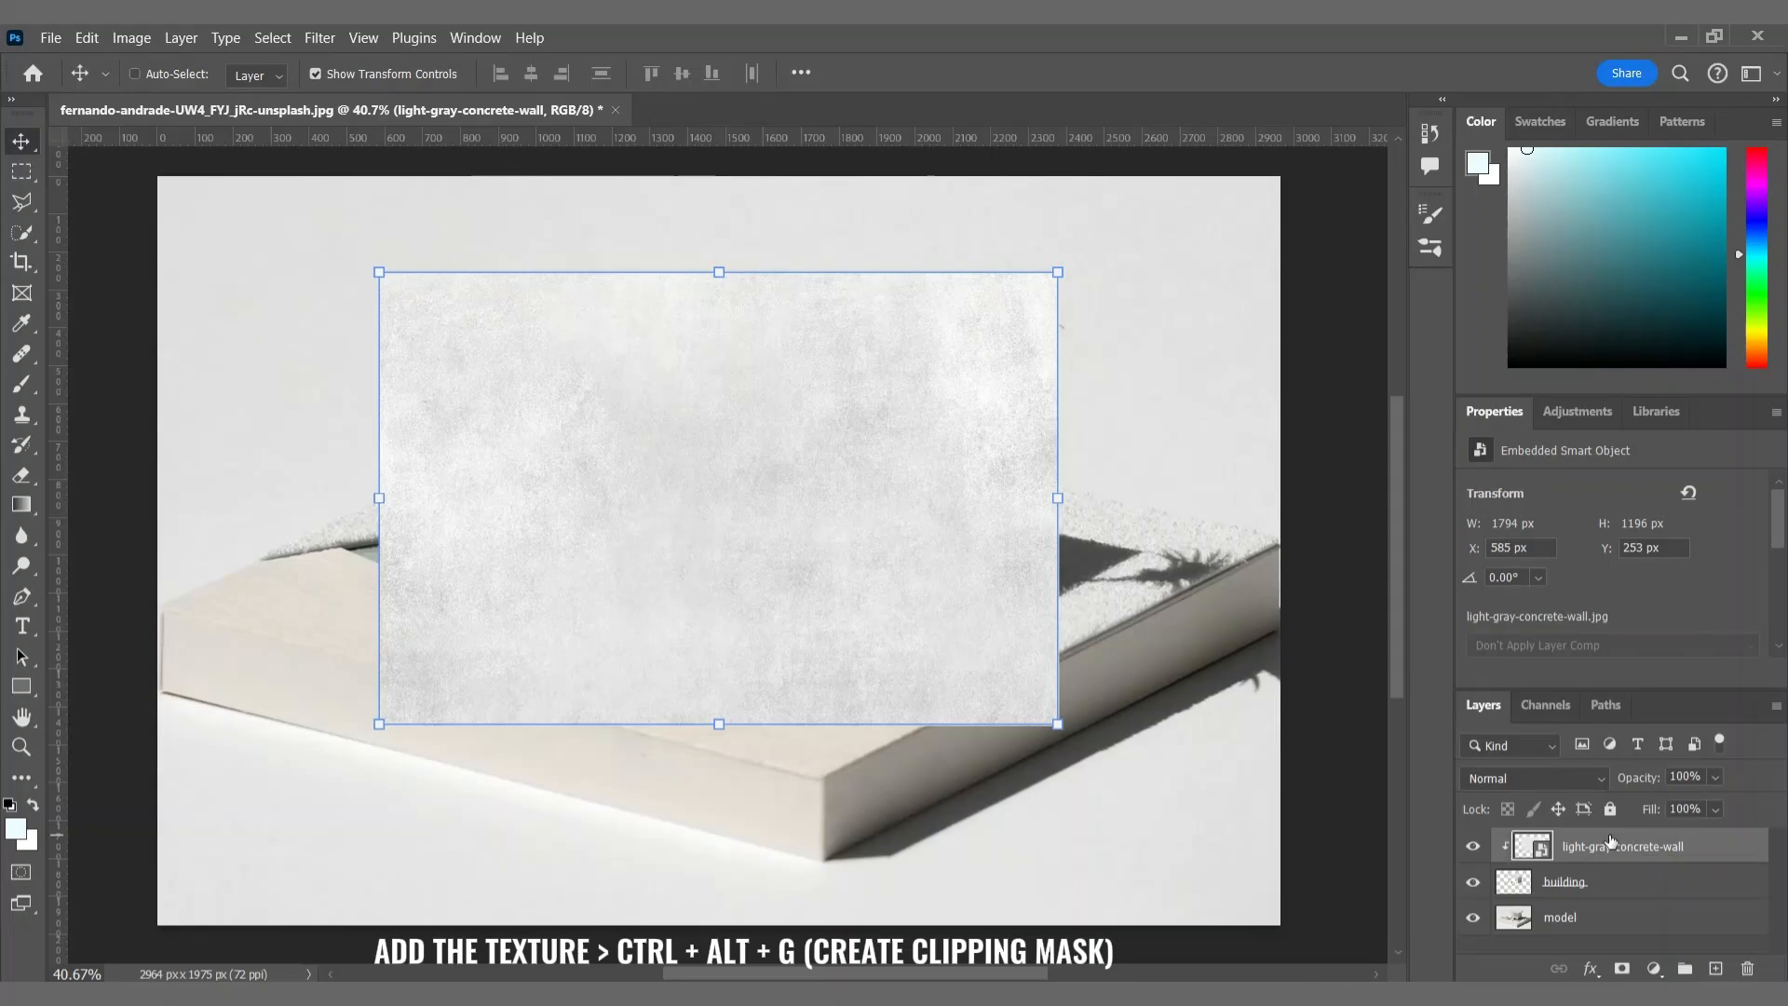
pyautogui.click(1554, 780)
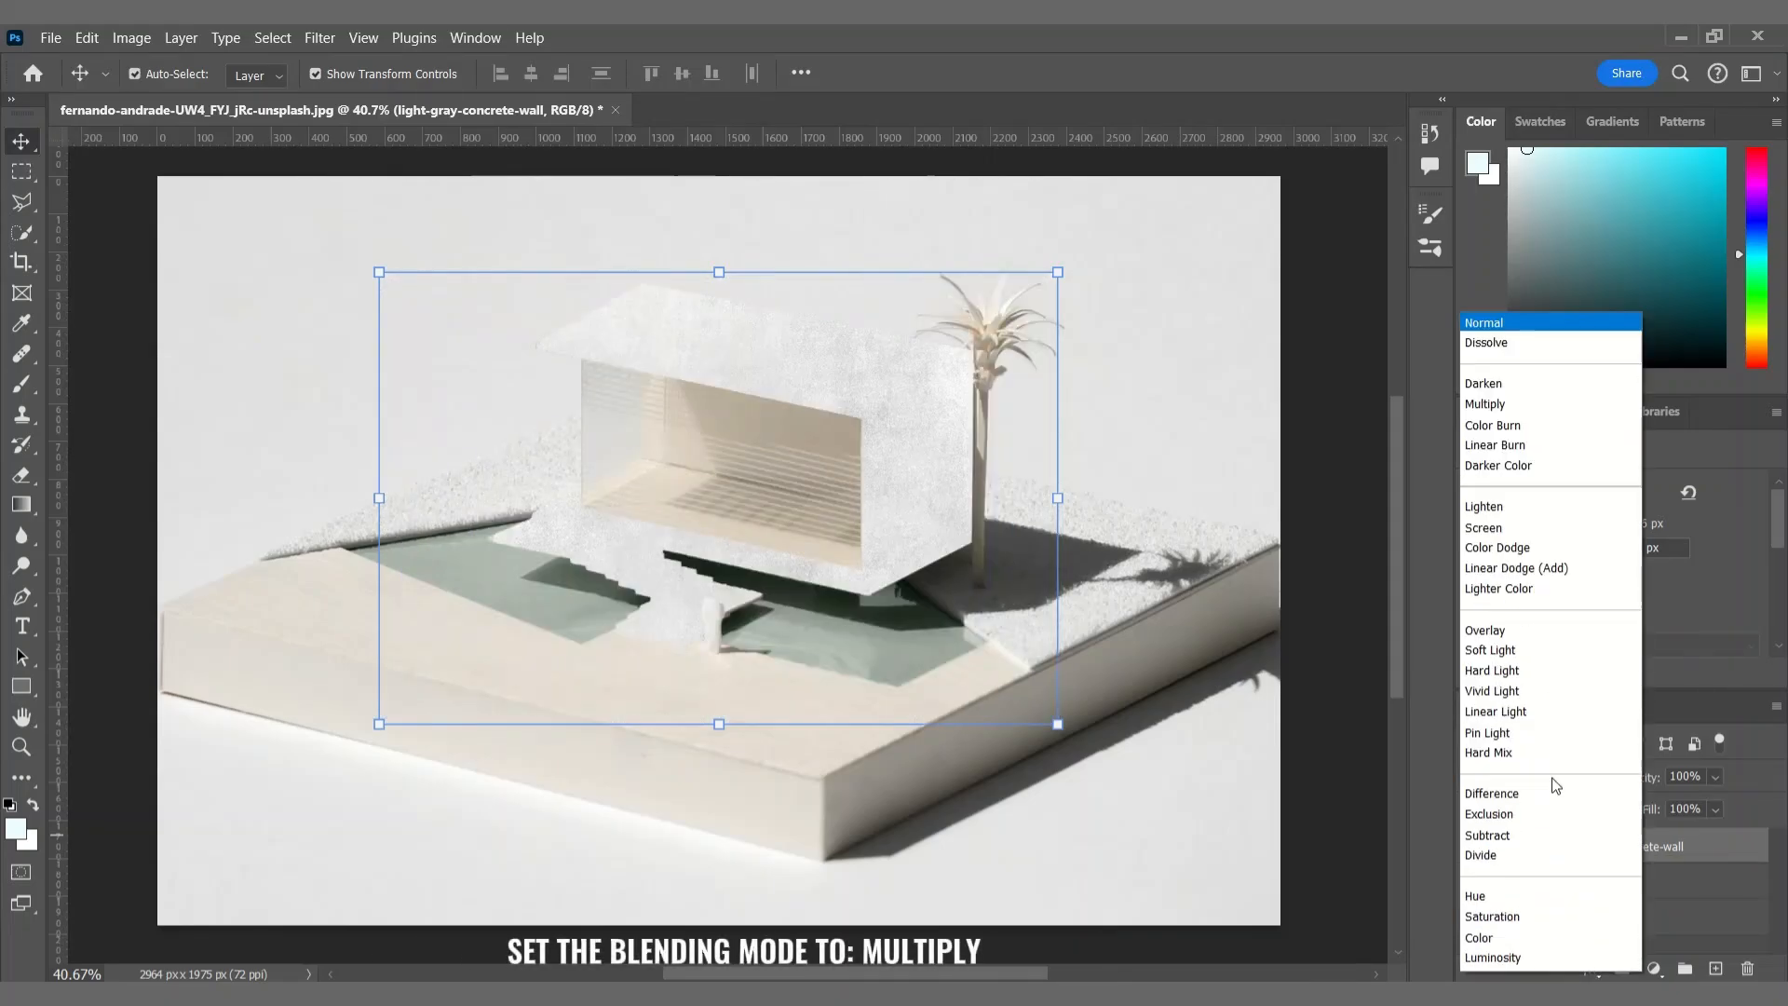
pyautogui.click(1510, 406)
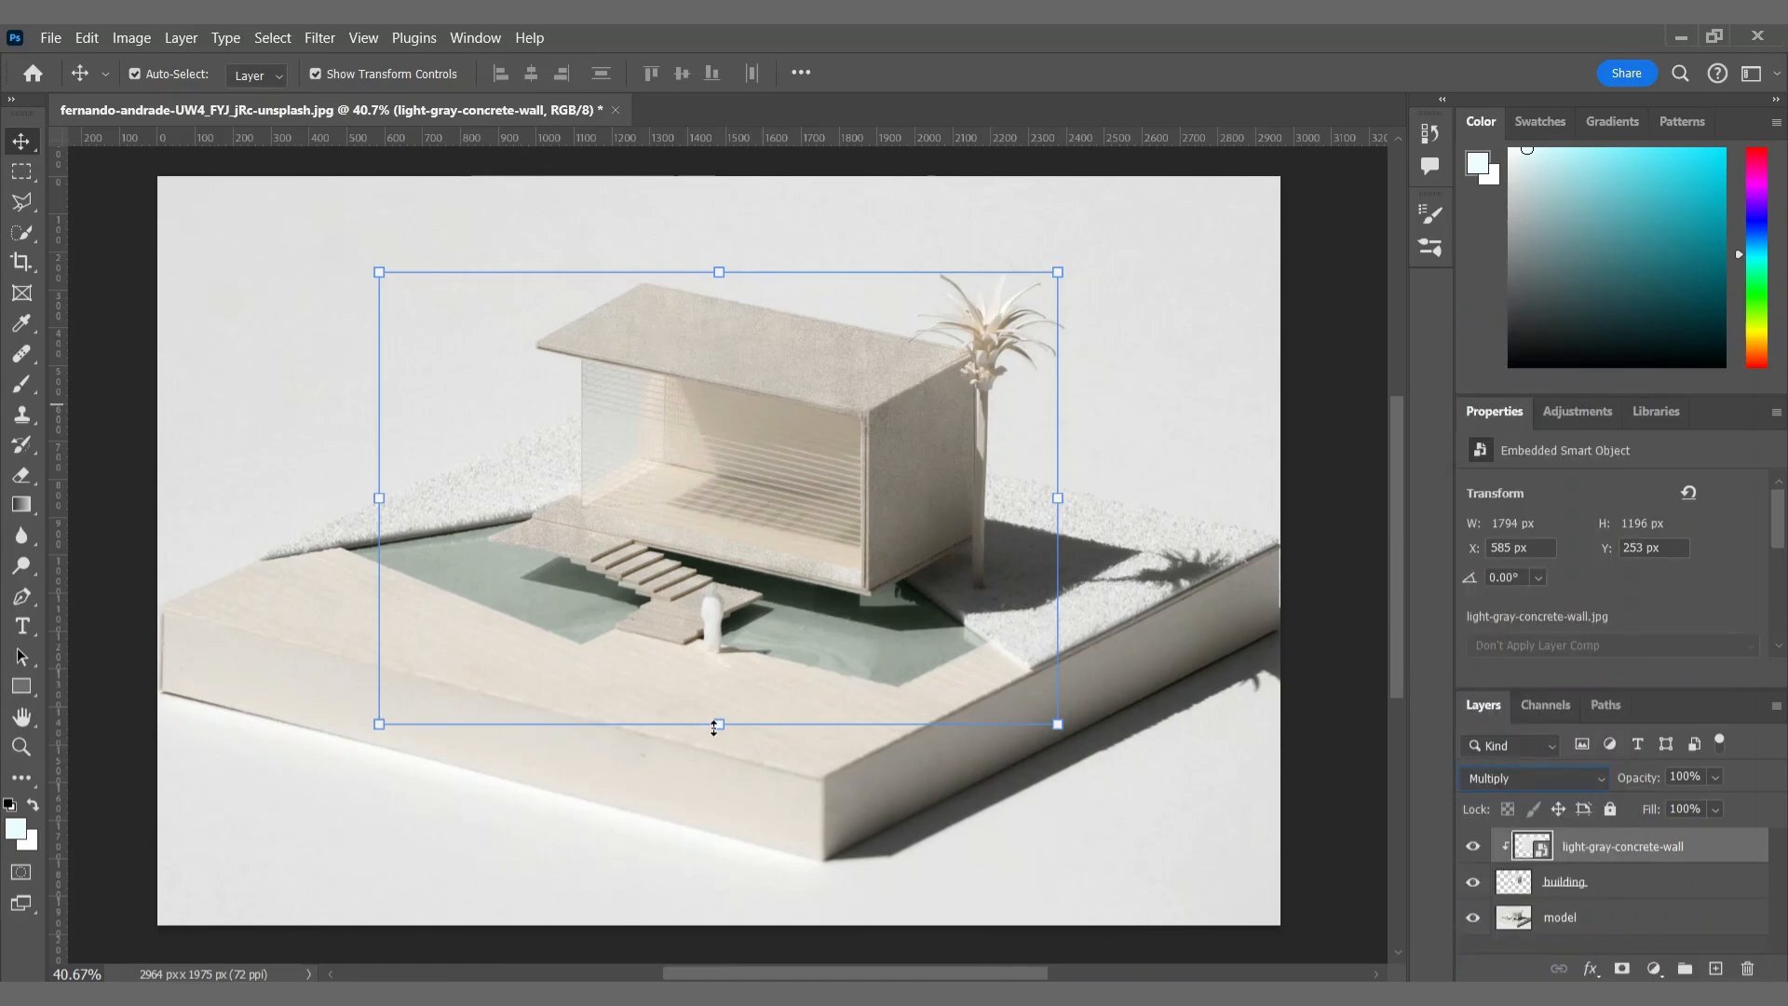
# Step: Scale the concrete texture to about 39% and compare the building with the texture hidden and shown
pyautogui.moveTo(717, 724); pyautogui.dragTo(725, 657)
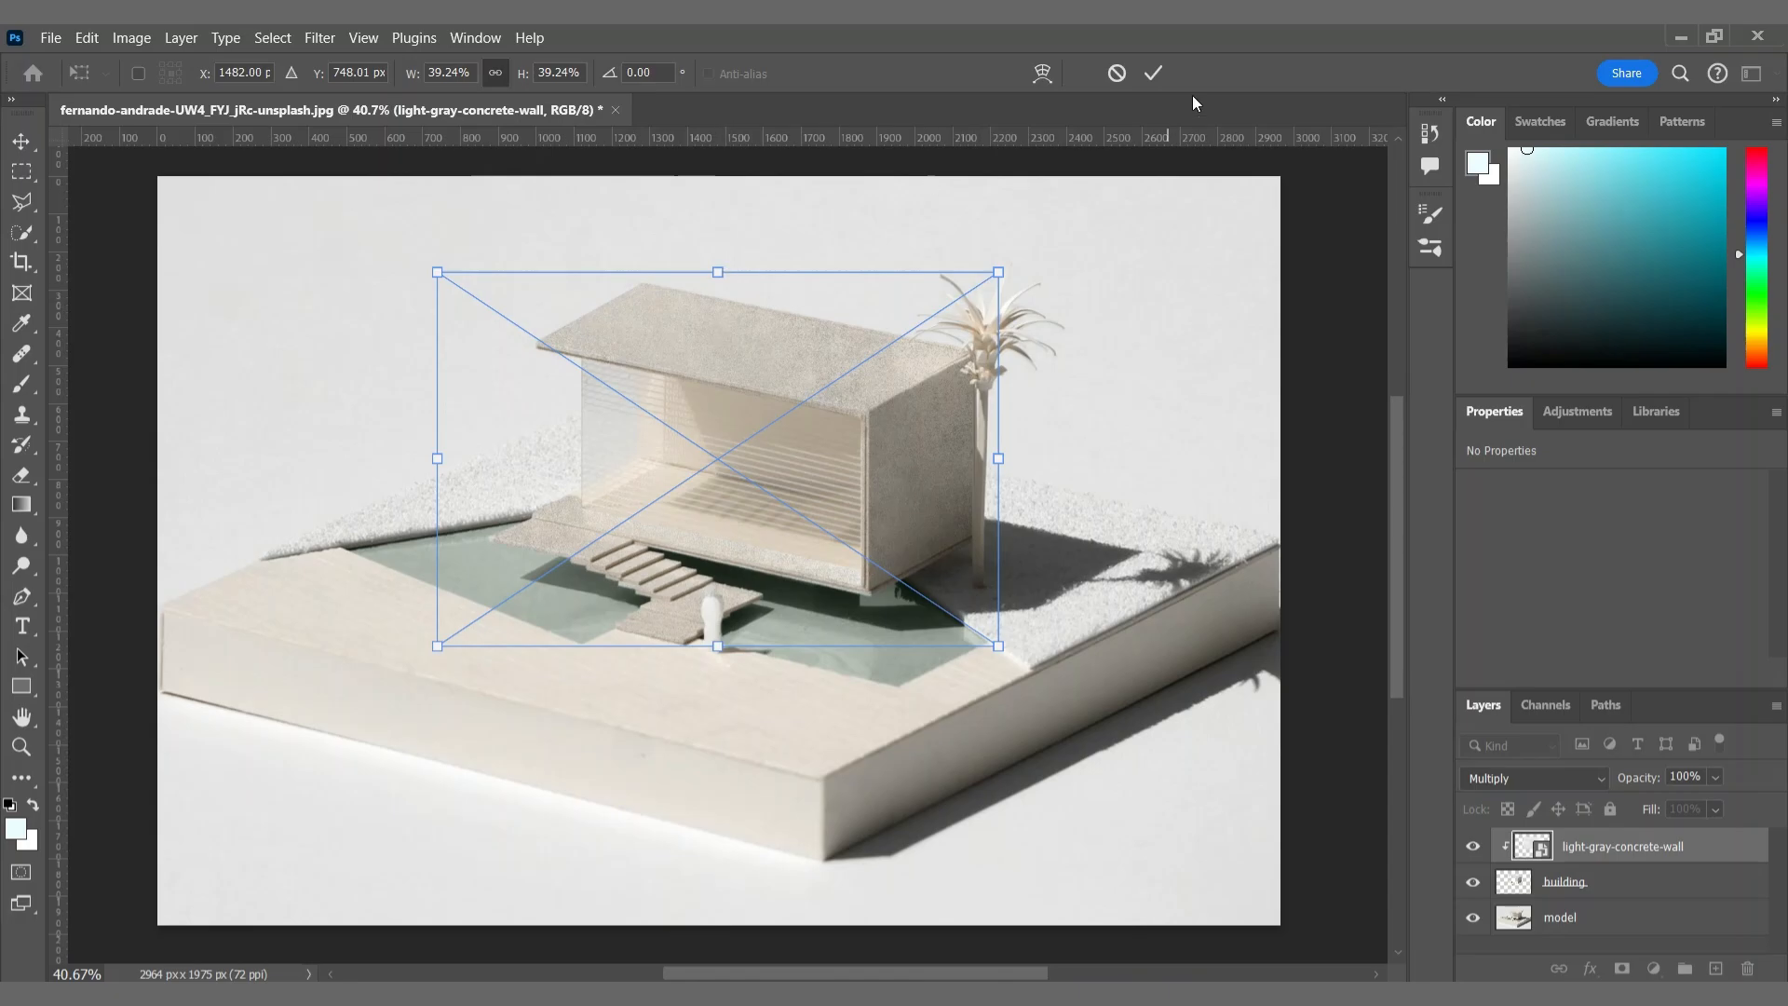
pyautogui.click(1153, 73)
pyautogui.click(1473, 847)
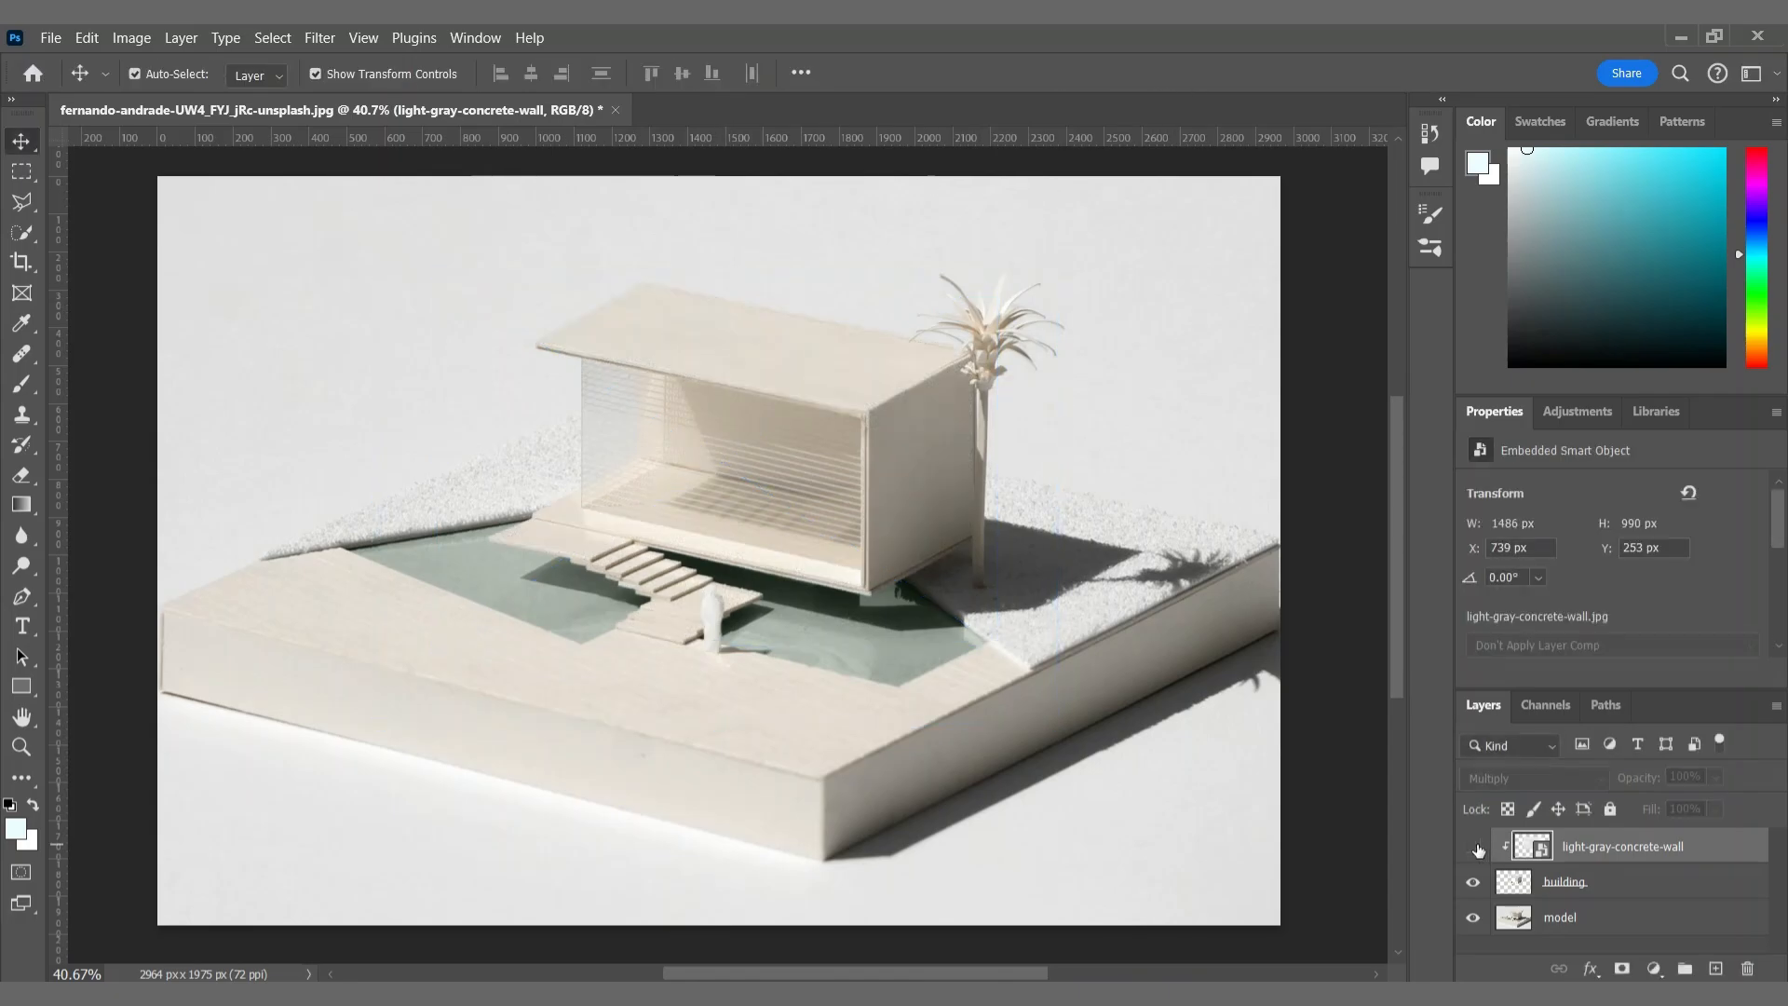
pyautogui.click(1473, 848)
# Step: Group the concrete texture and building layers and name the group "walls"
pyautogui.keyDown('ctrl'); pyautogui.click(1627, 896); pyautogui.keyUp('ctrl')
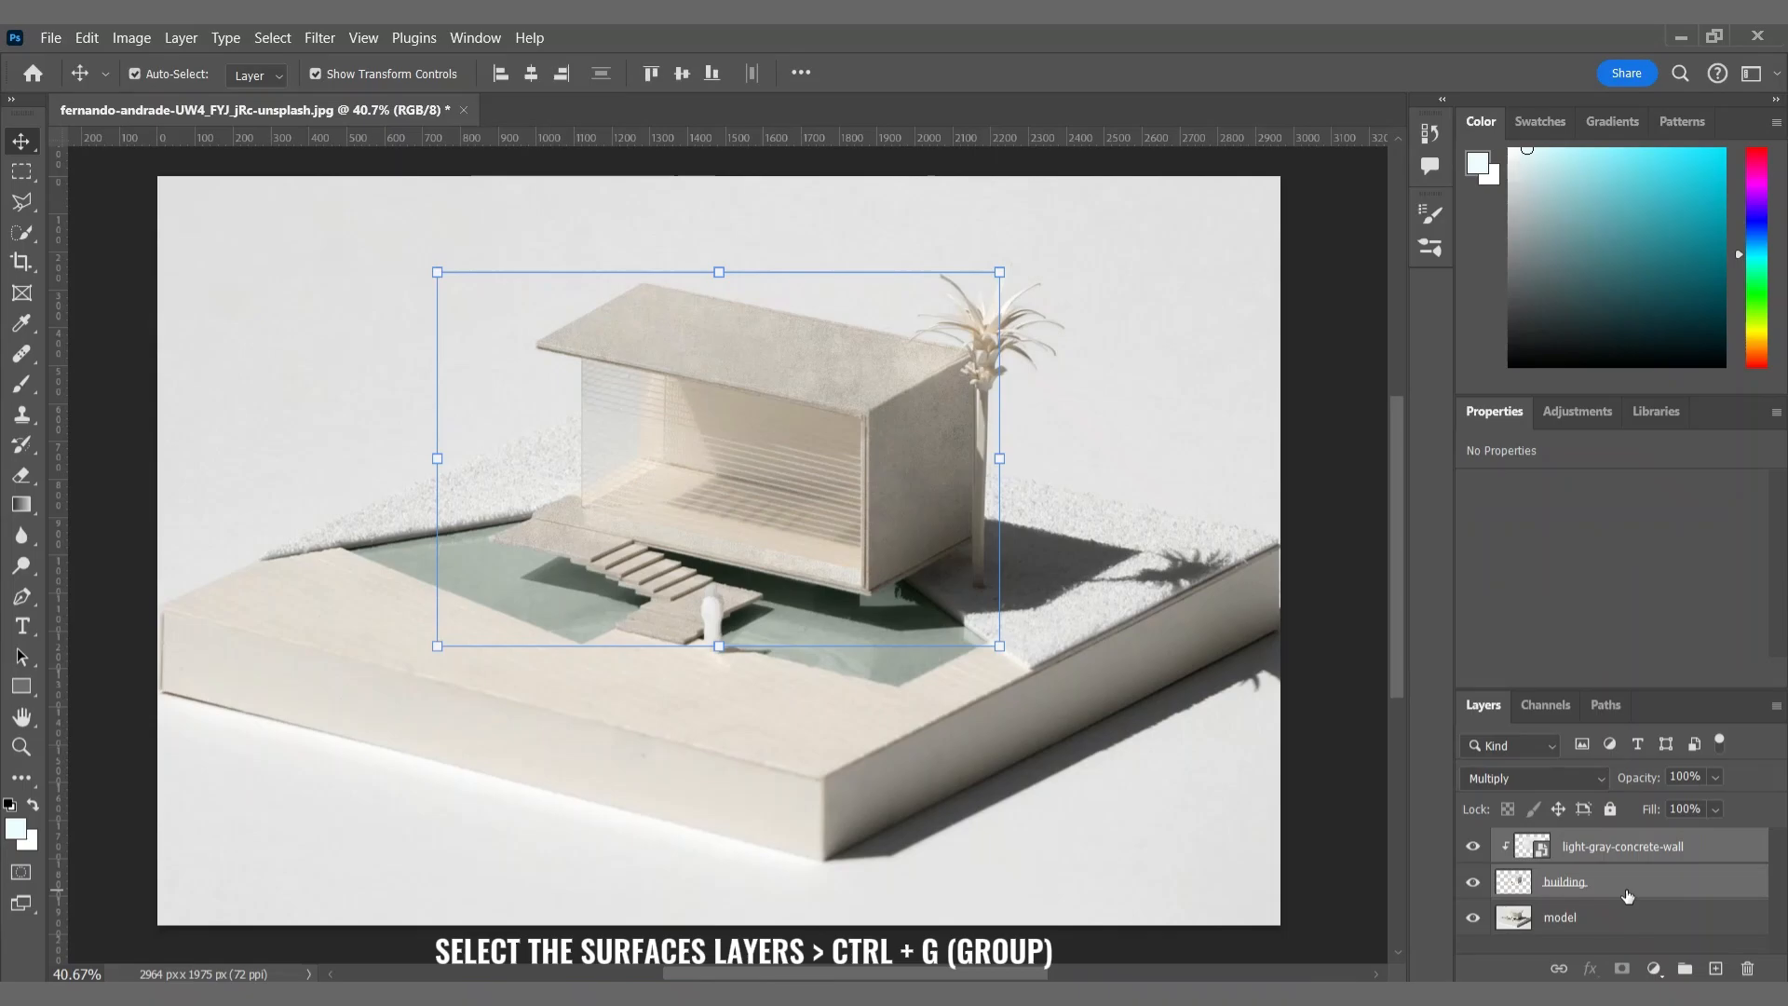
pyautogui.hotkey('ctrl', 'g')
pyautogui.doubleClick(1584, 854)
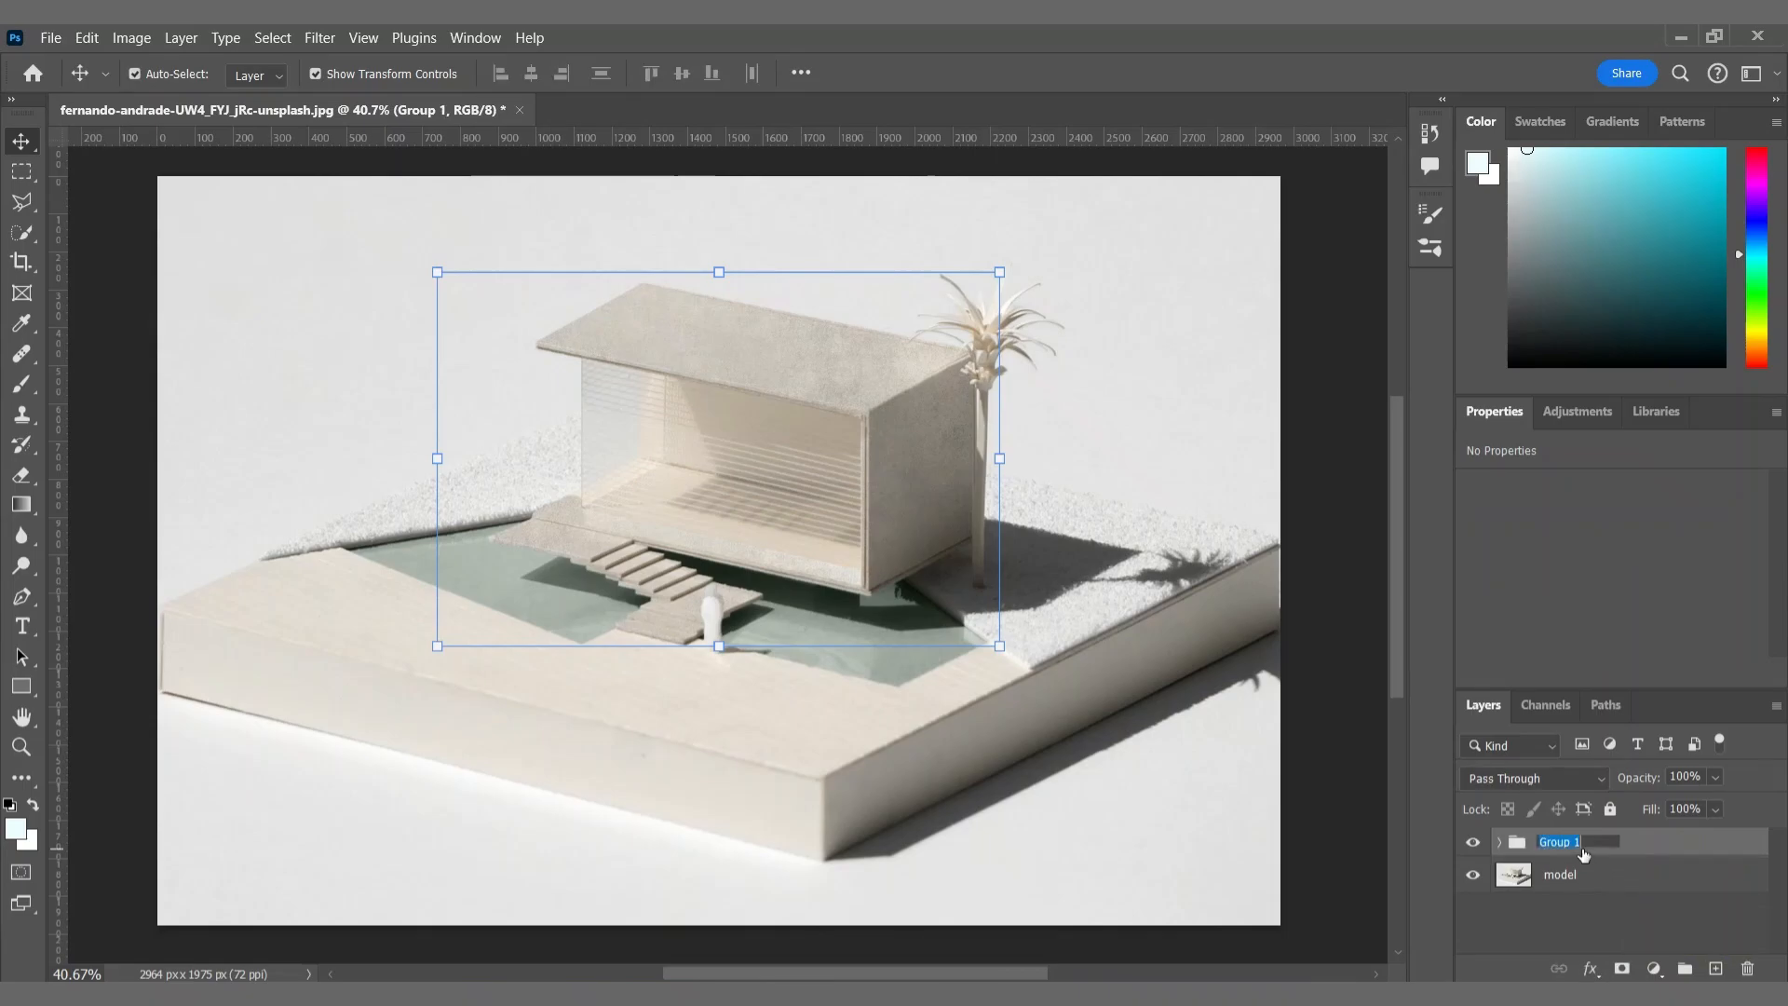
pyautogui.press('Return')
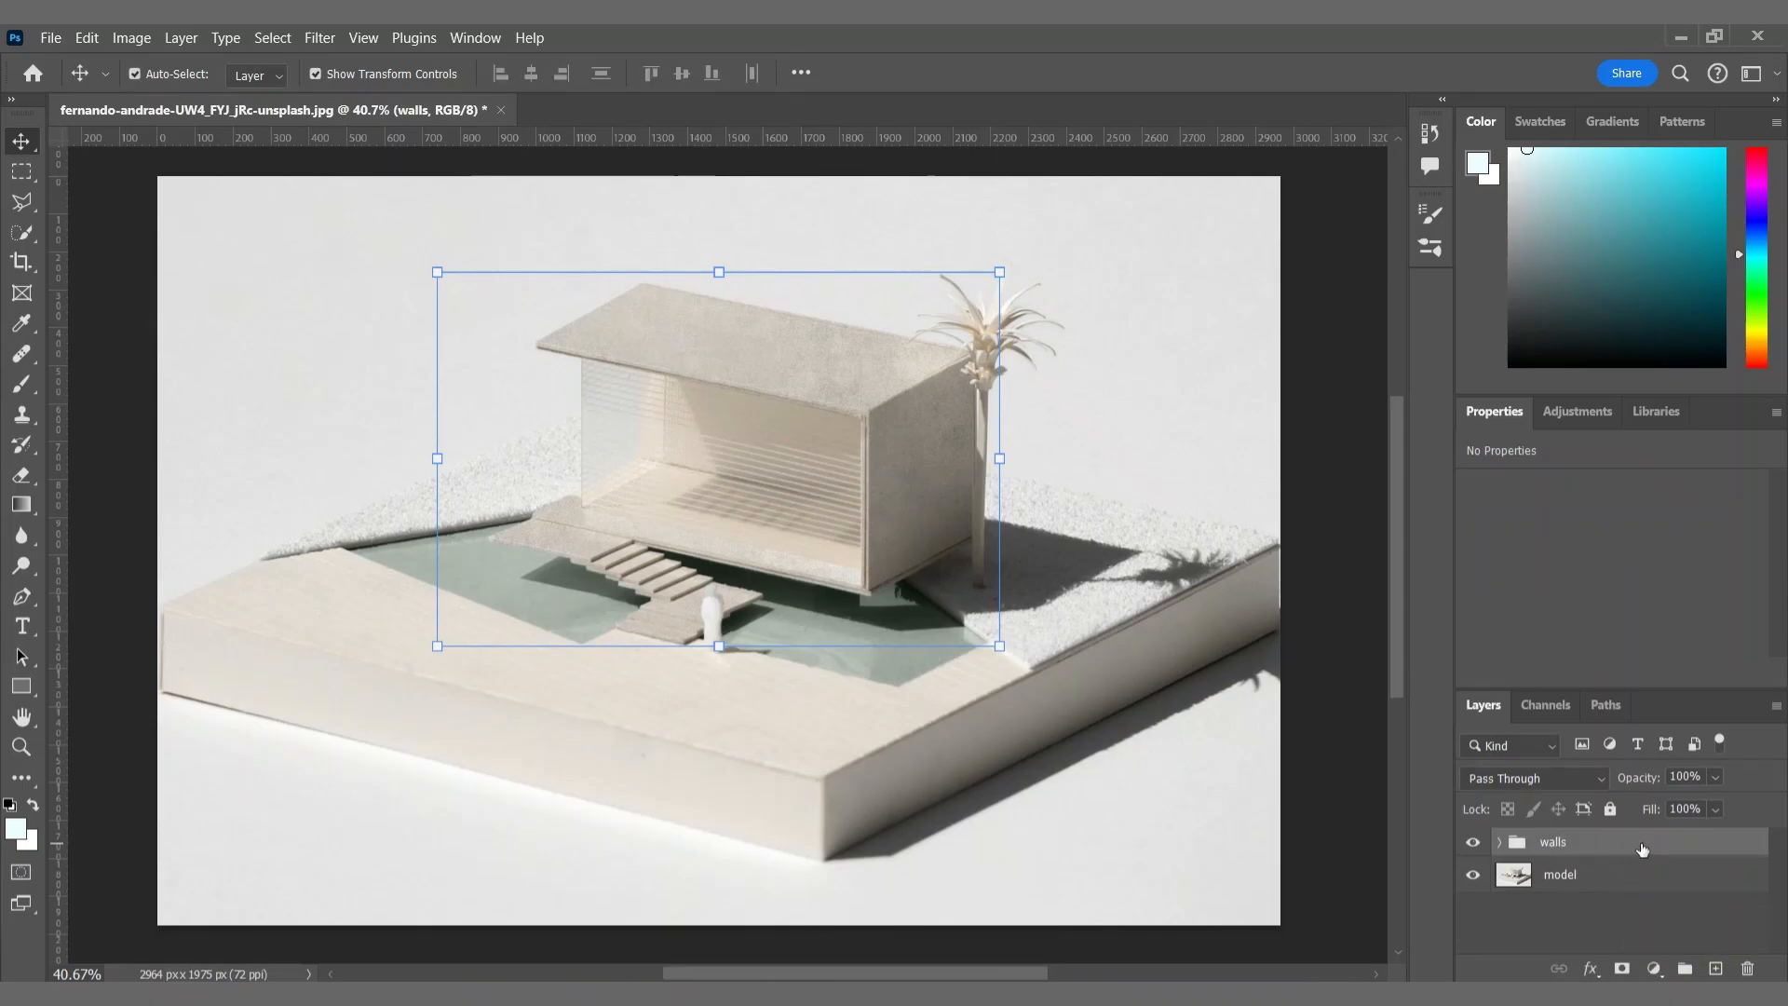
# Step: Outline the building's front window opening on the model layer with the Polygonal Lasso
pyautogui.click(1636, 874)
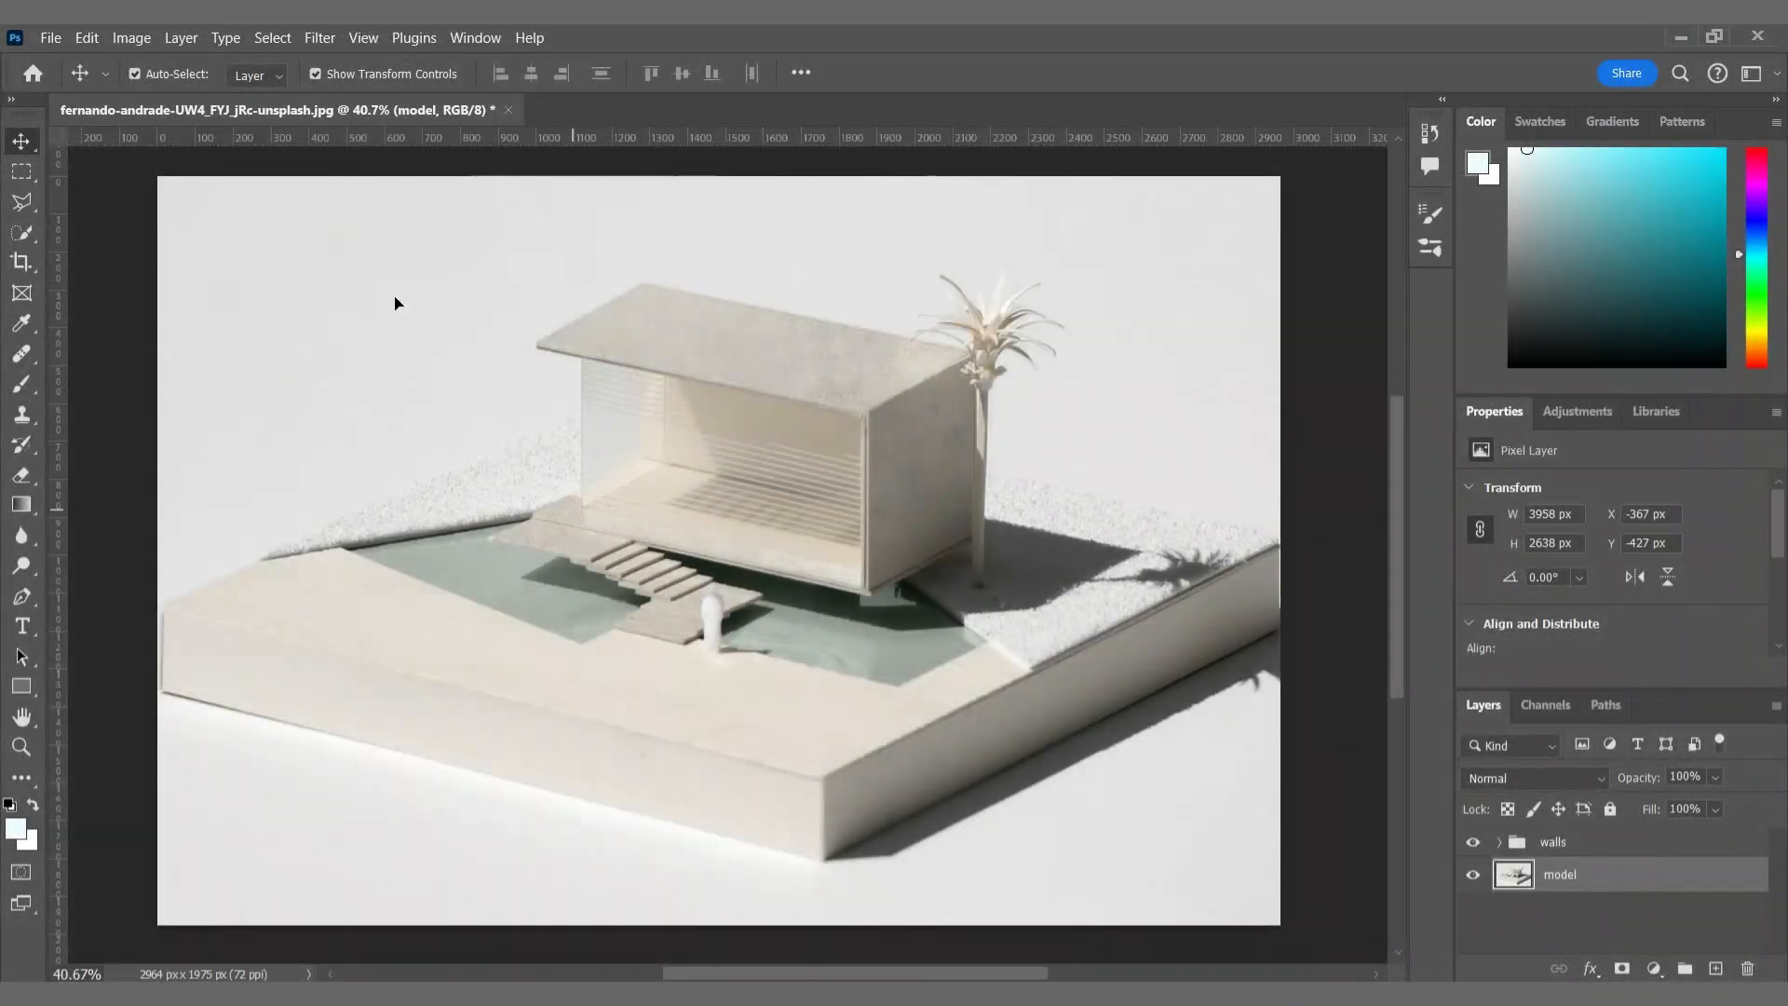
pyautogui.press('l')
pyautogui.click(584, 508)
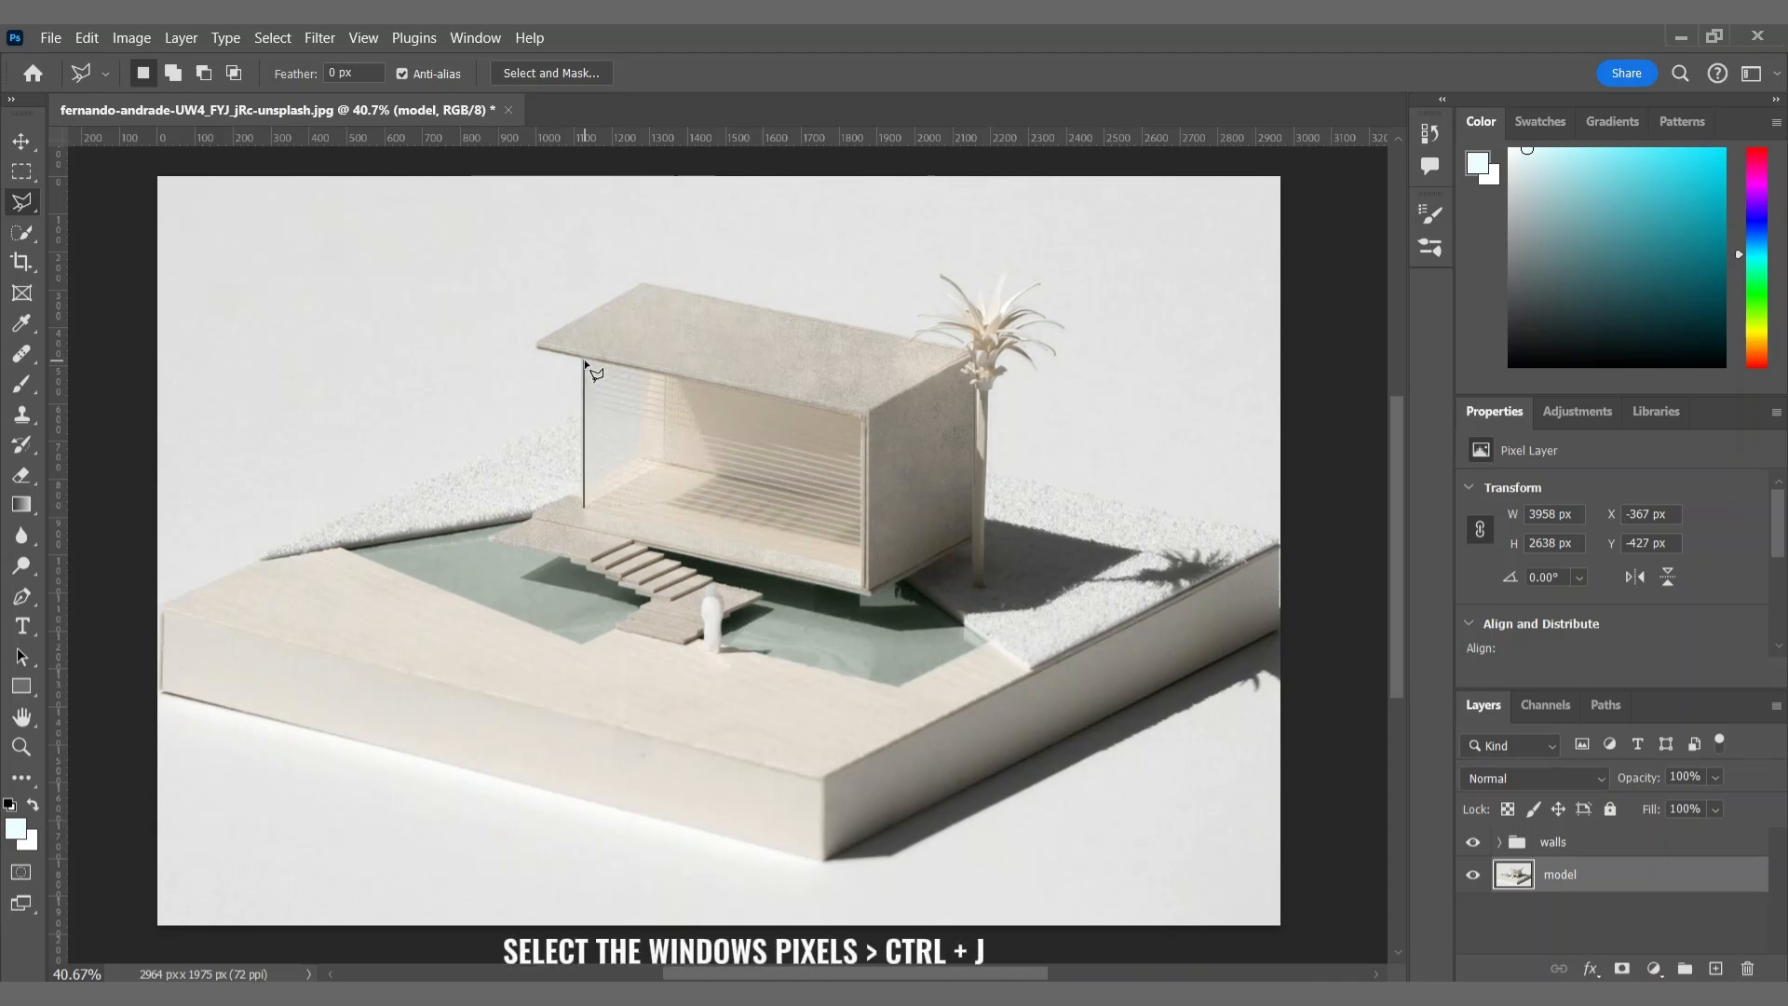
pyautogui.click(859, 418)
pyautogui.click(860, 578)
pyautogui.click(584, 508)
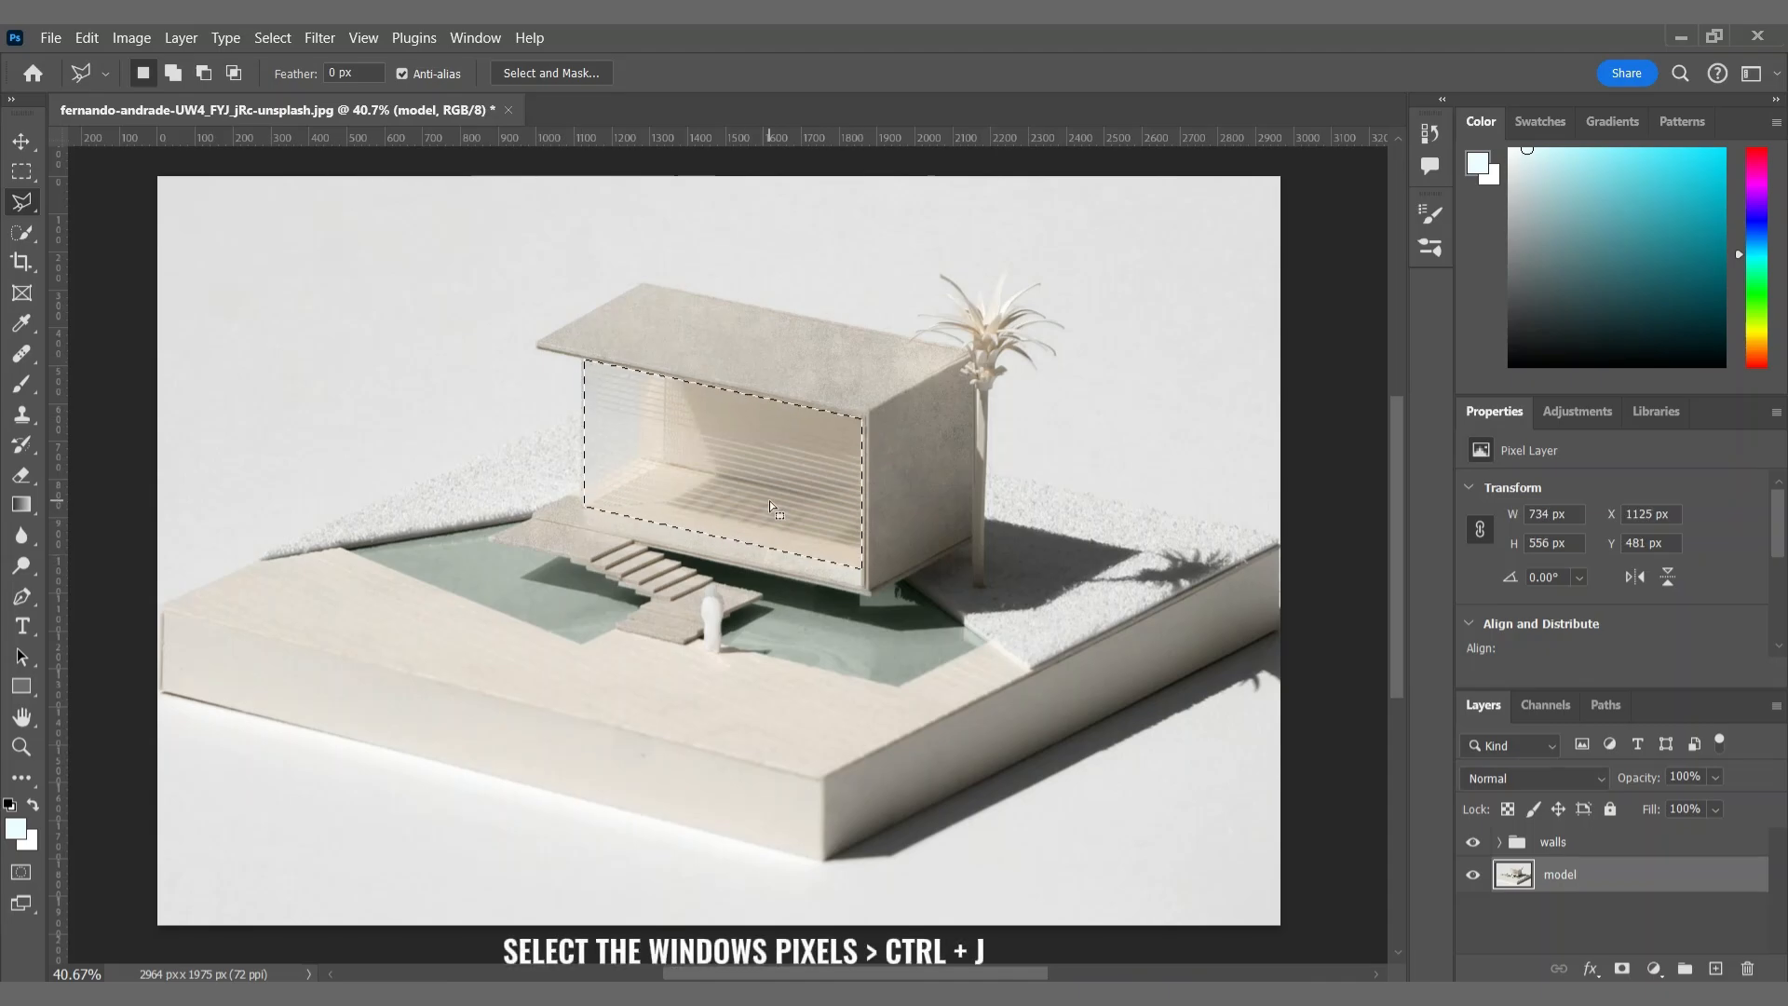
# Step: Copy the window selection to a new layer named "window" and move it above the walls group
pyautogui.hotkey('ctrl', 'j')
pyautogui.doubleClick(1565, 878)
pyautogui.write('window')
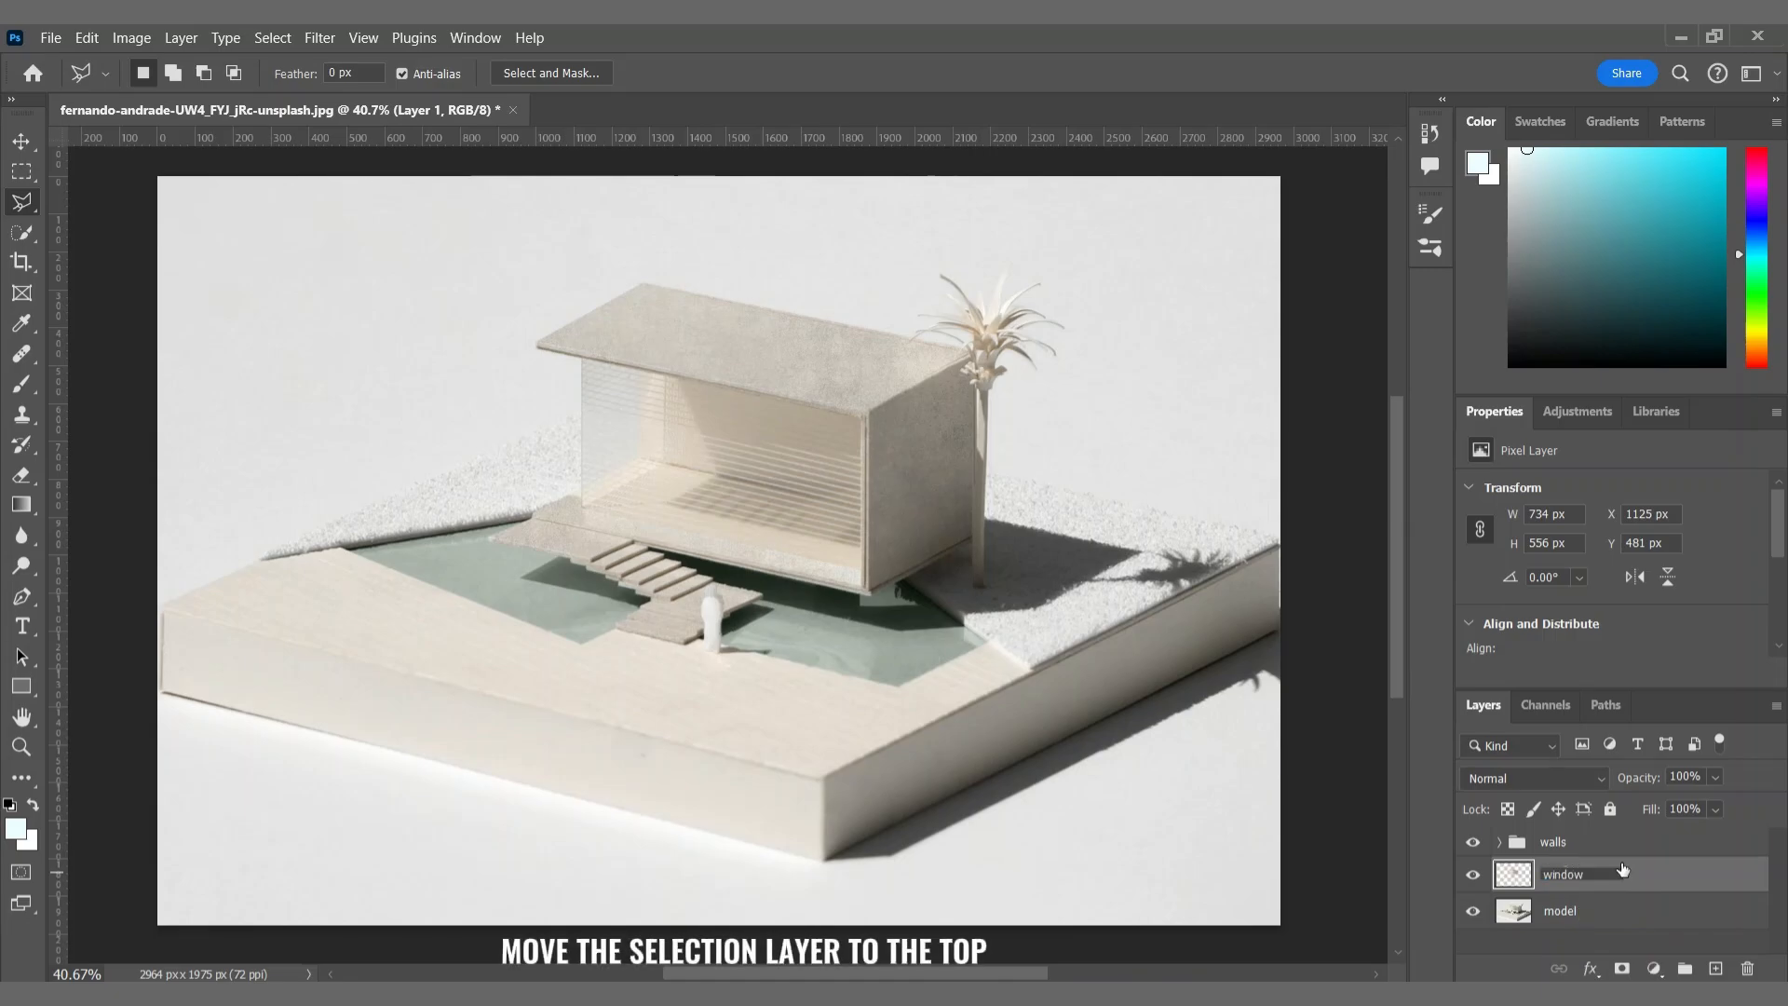
pyautogui.press('Return')
pyautogui.moveTo(1587, 883); pyautogui.dragTo(1588, 838)
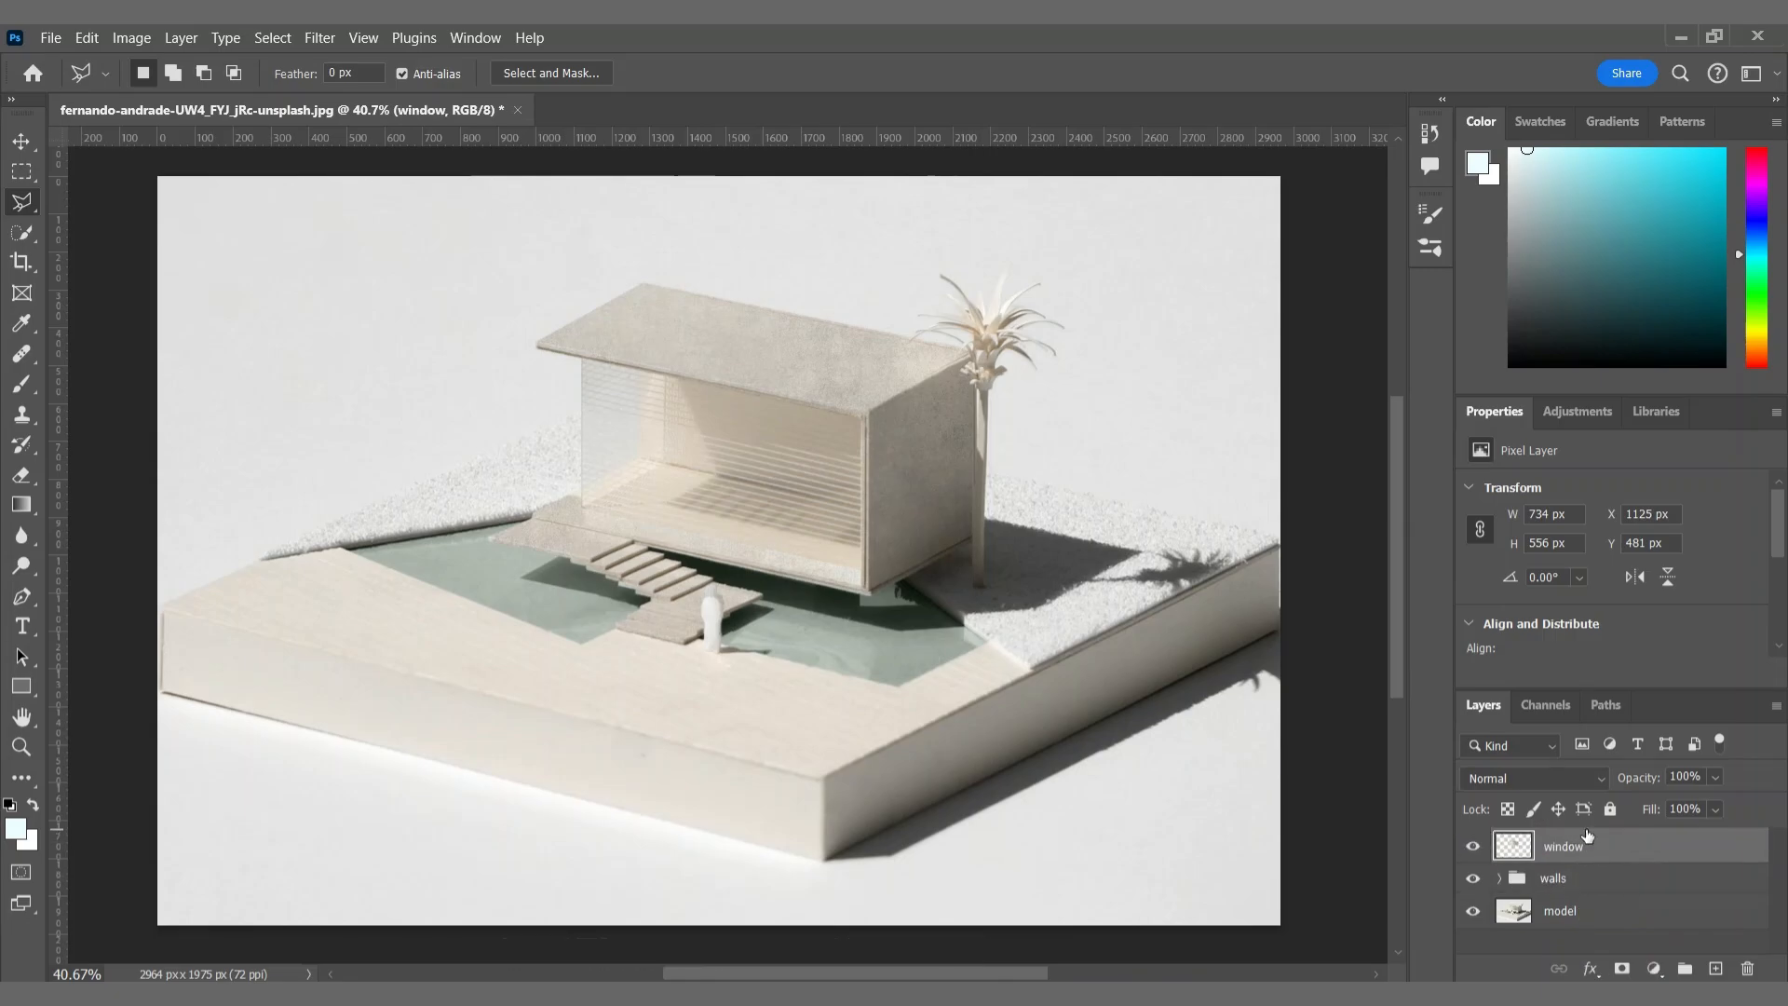
# Step: Place the HD-wallpaper-building-facade-glass-reflection image over the building and clip it to the window layer
pyautogui.click(862, 992)
pyautogui.click(862, 791)
pyautogui.moveTo(1064, 322); pyautogui.dragTo(834, 522)
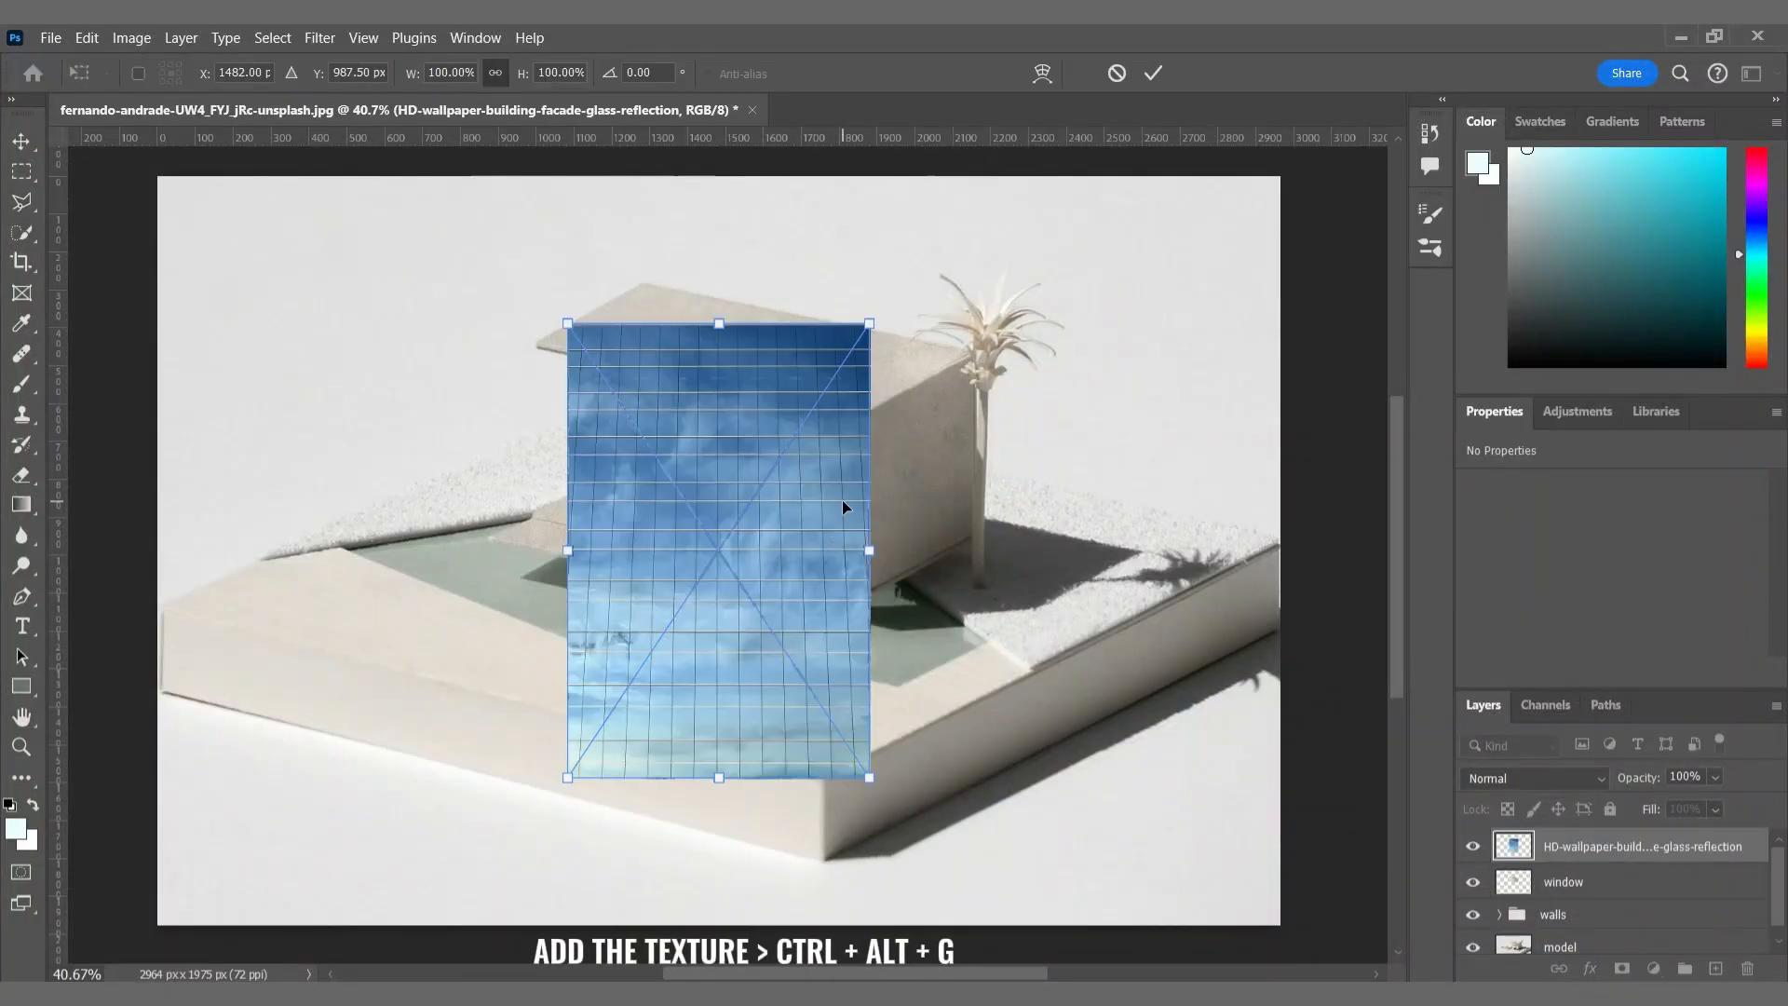
pyautogui.press('Return')
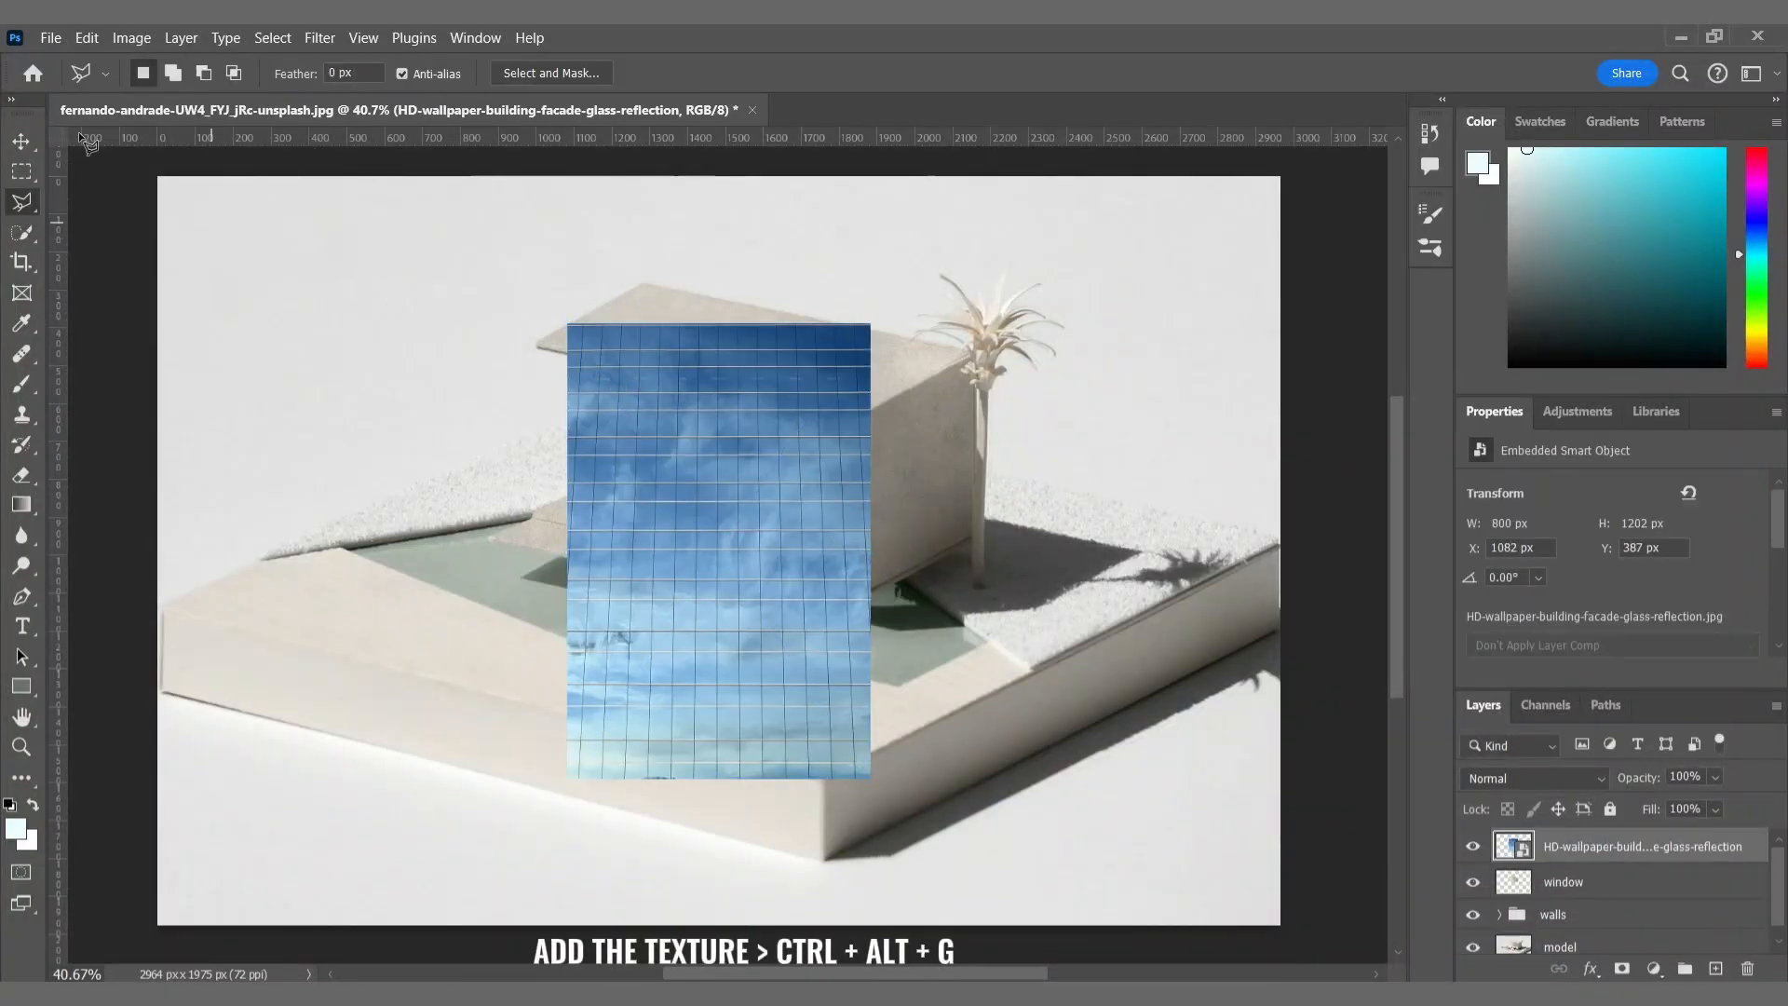
pyautogui.press('v')
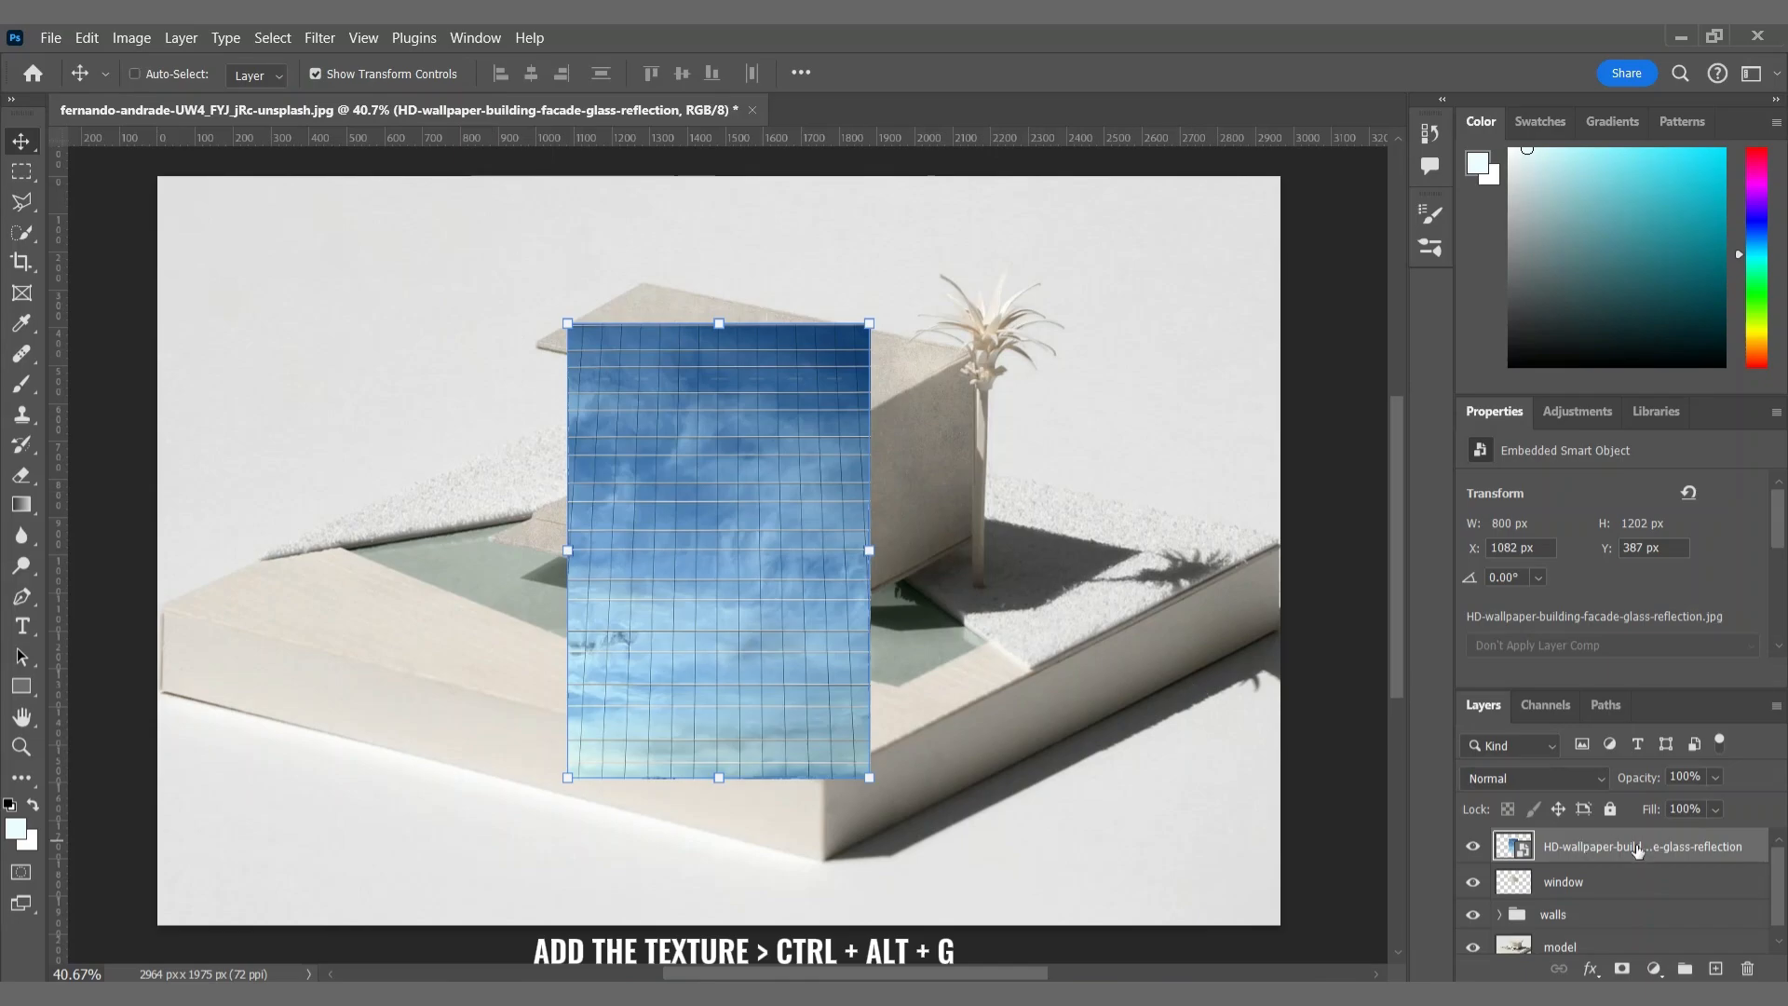
pyautogui.hotkey('ctrl', 'alt', 'g')
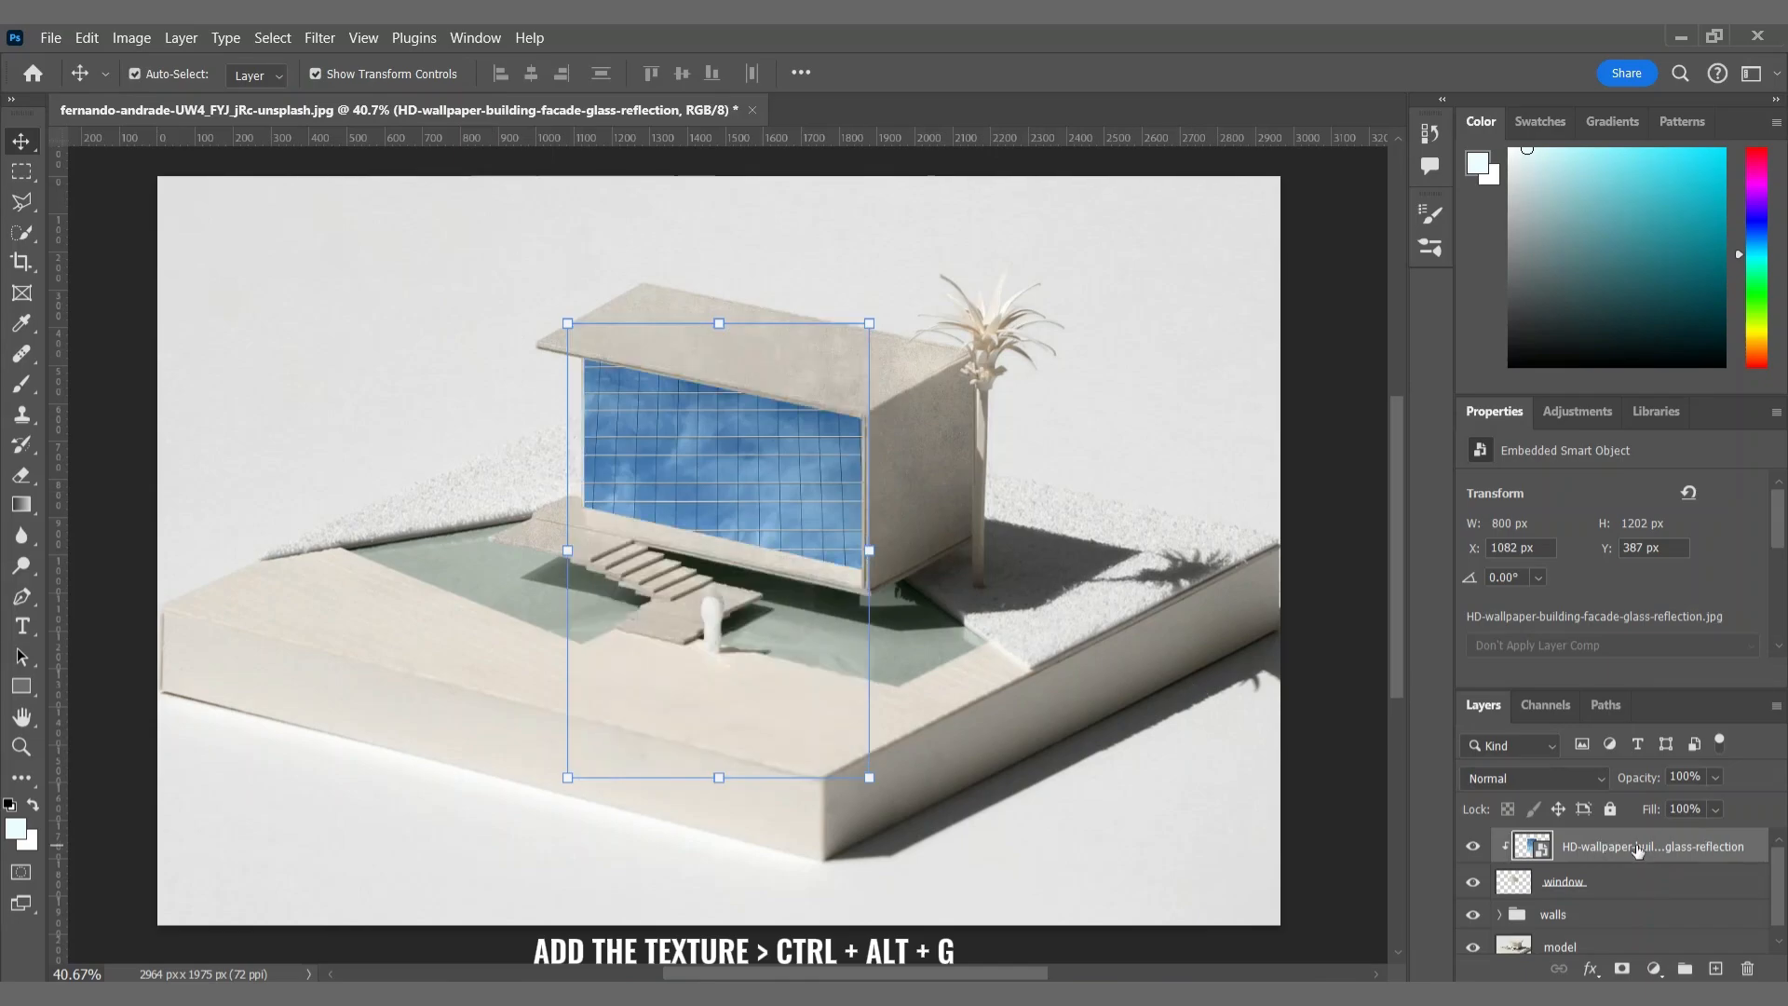
# Step: Distort the glass reflection texture so its grid follows the perspective of the front window
pyautogui.hotkey('ctrl', 't')
pyautogui.rightClick(732, 445)
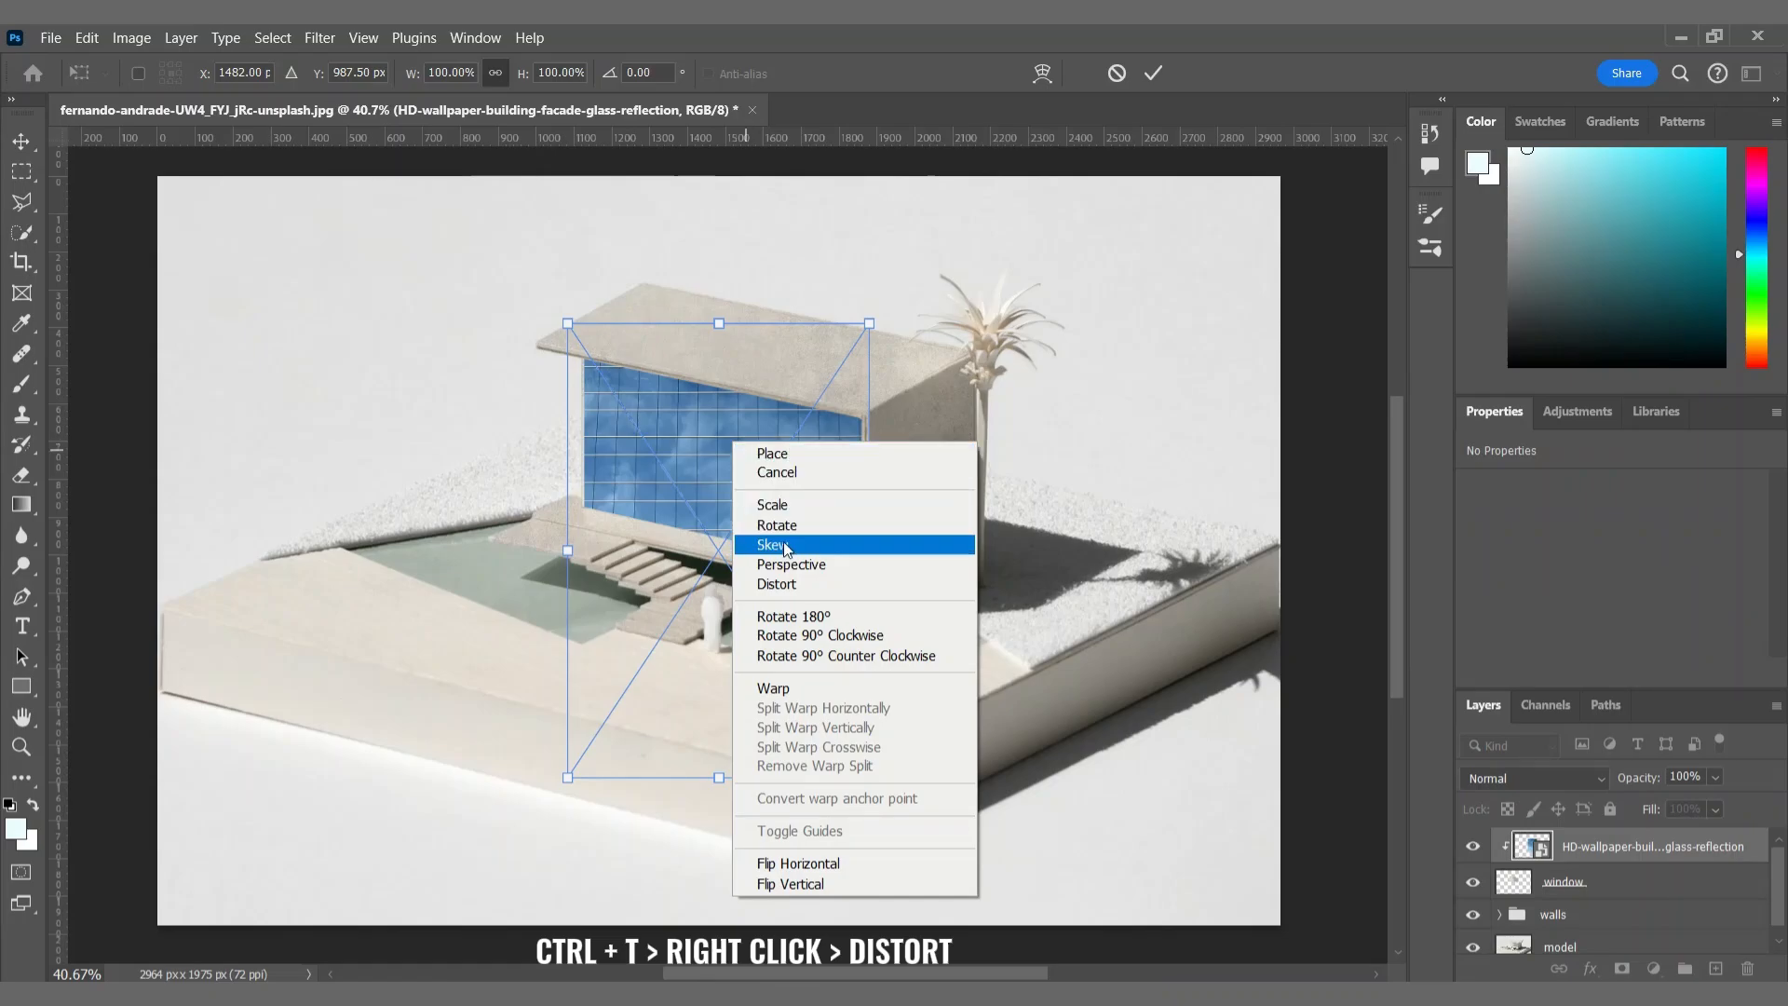
pyautogui.click(793, 585)
pyautogui.moveTo(567, 323); pyautogui.dragTo(582, 350)
pyautogui.moveTo(869, 324); pyautogui.dragTo(859, 412)
pyautogui.moveTo(869, 777); pyautogui.dragTo(840, 842)
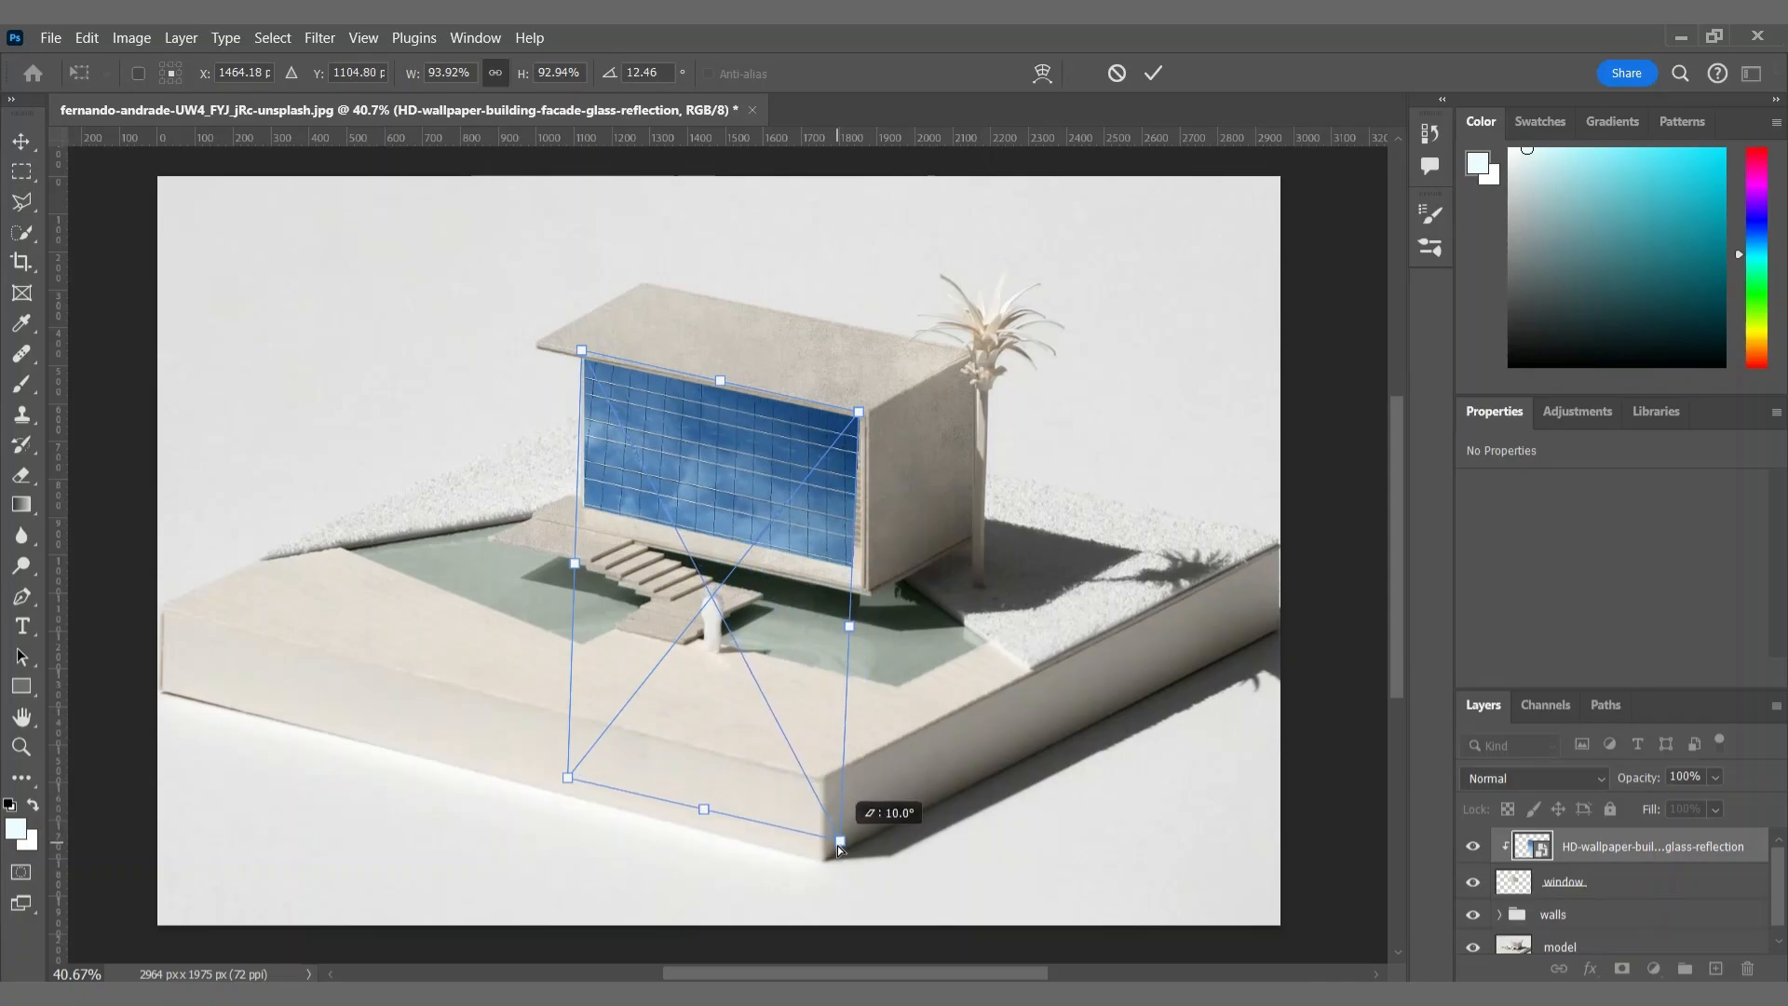
pyautogui.moveTo(573, 785); pyautogui.dragTo(575, 762)
pyautogui.moveTo(853, 628); pyautogui.dragTo(856, 622)
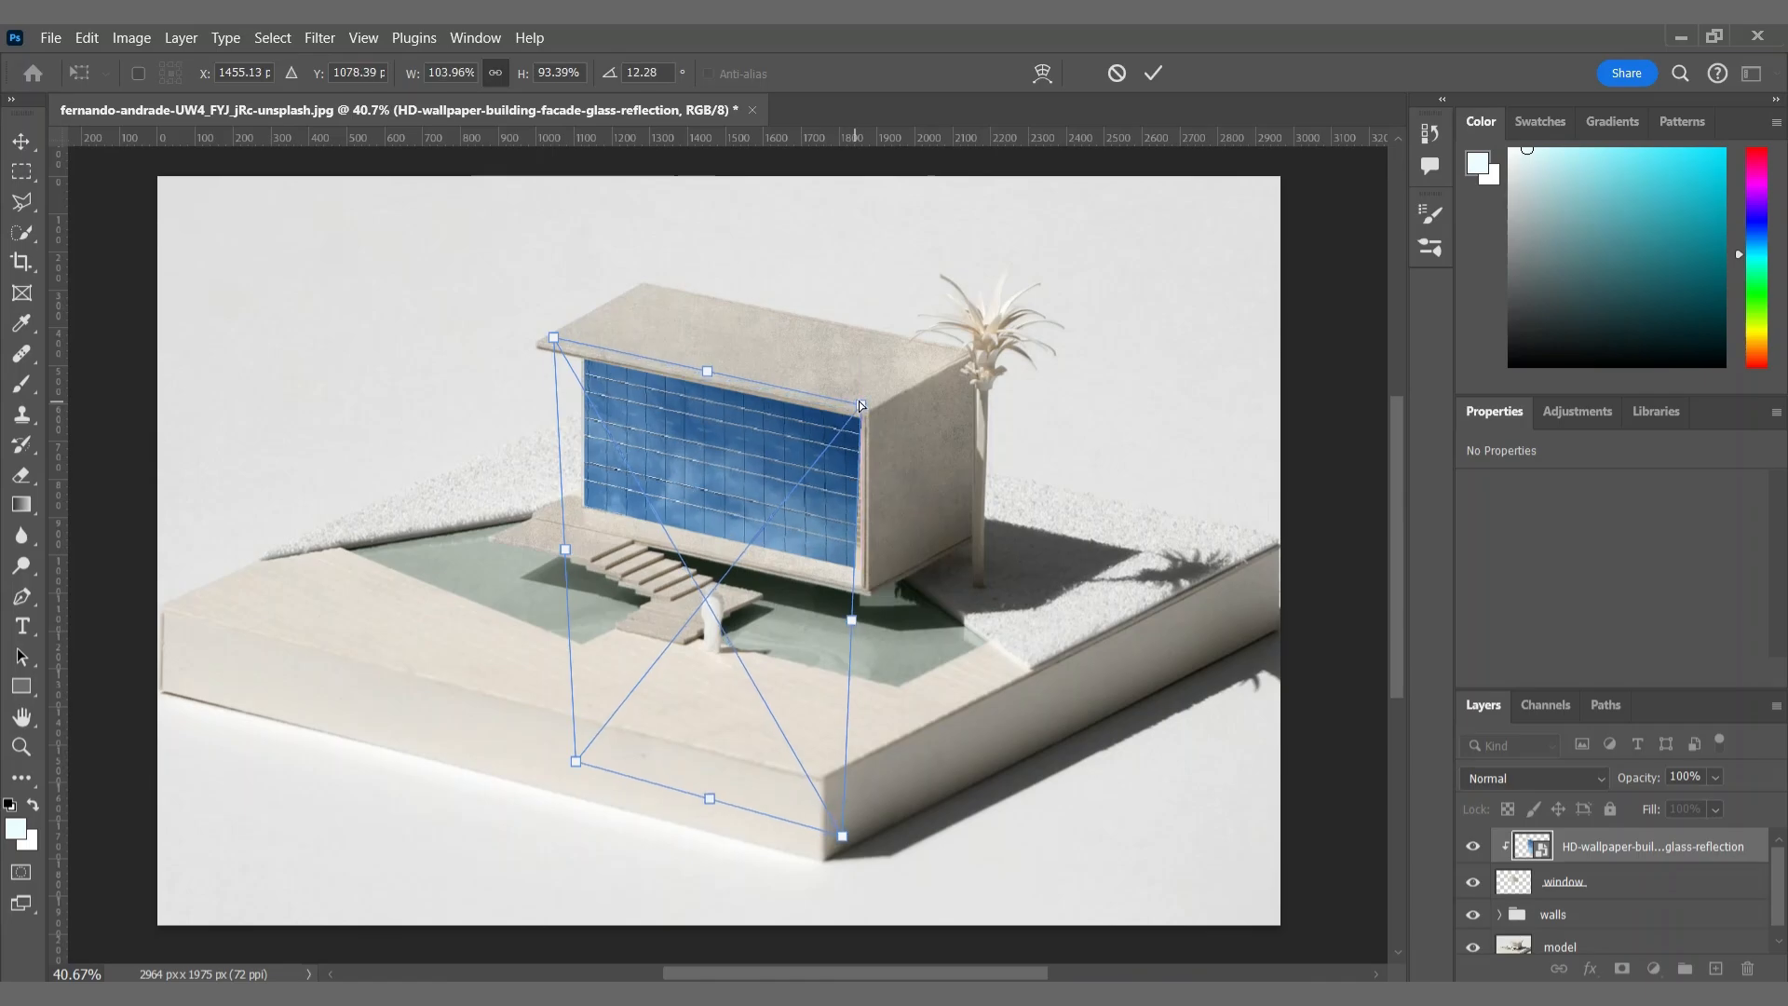
pyautogui.moveTo(846, 840); pyautogui.dragTo(844, 836)
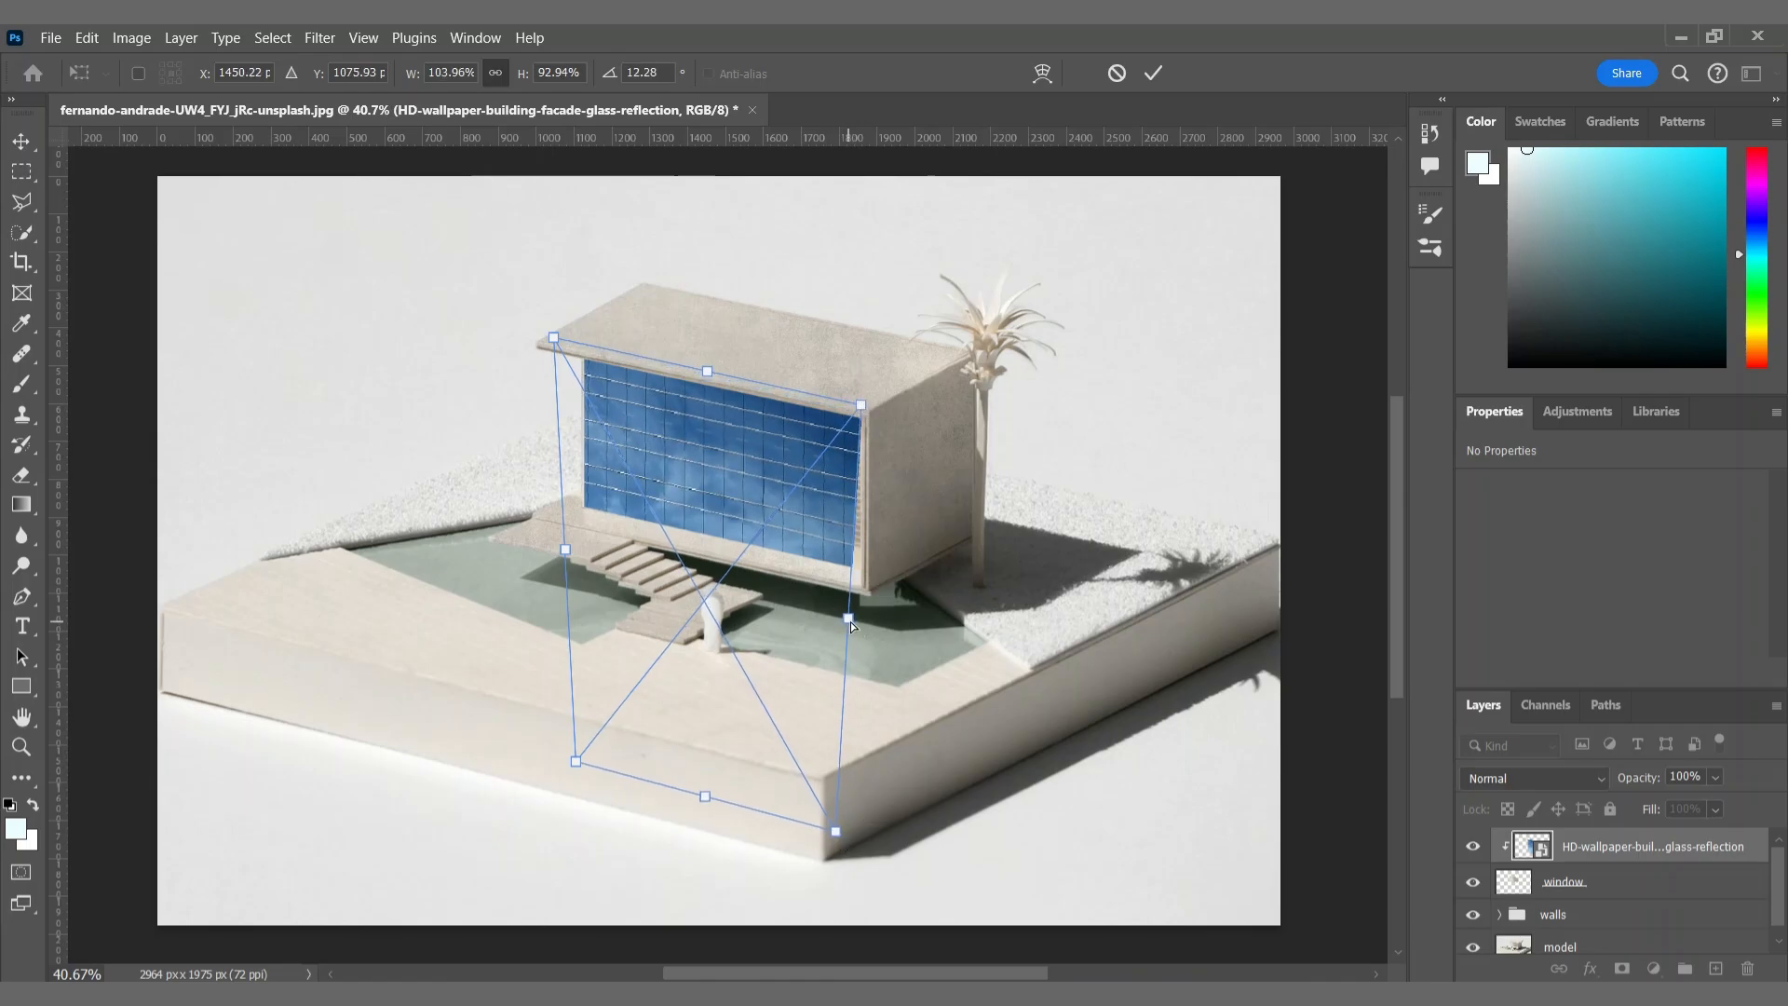
pyautogui.moveTo(851, 622); pyautogui.dragTo(863, 626)
pyautogui.press('Return')
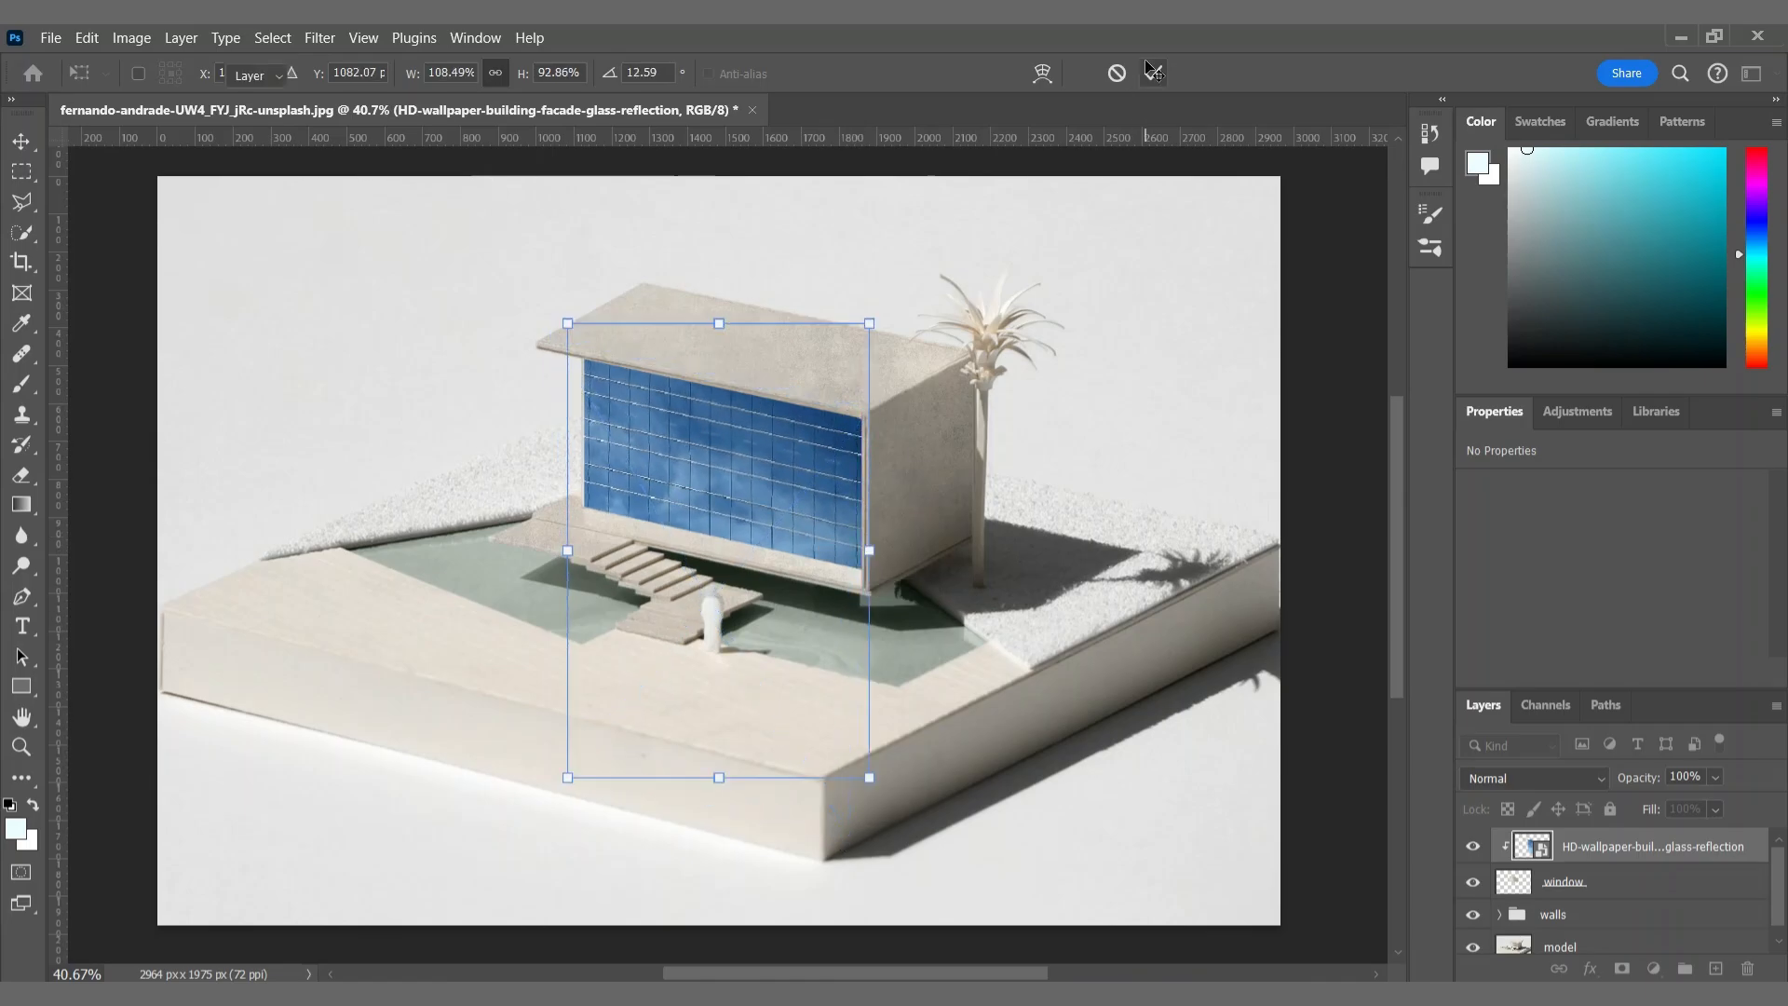
# Step: Blend the glass reflection texture with Color Burn at 72% opacity and group it with the window layer as "window"
pyautogui.click(1554, 780)
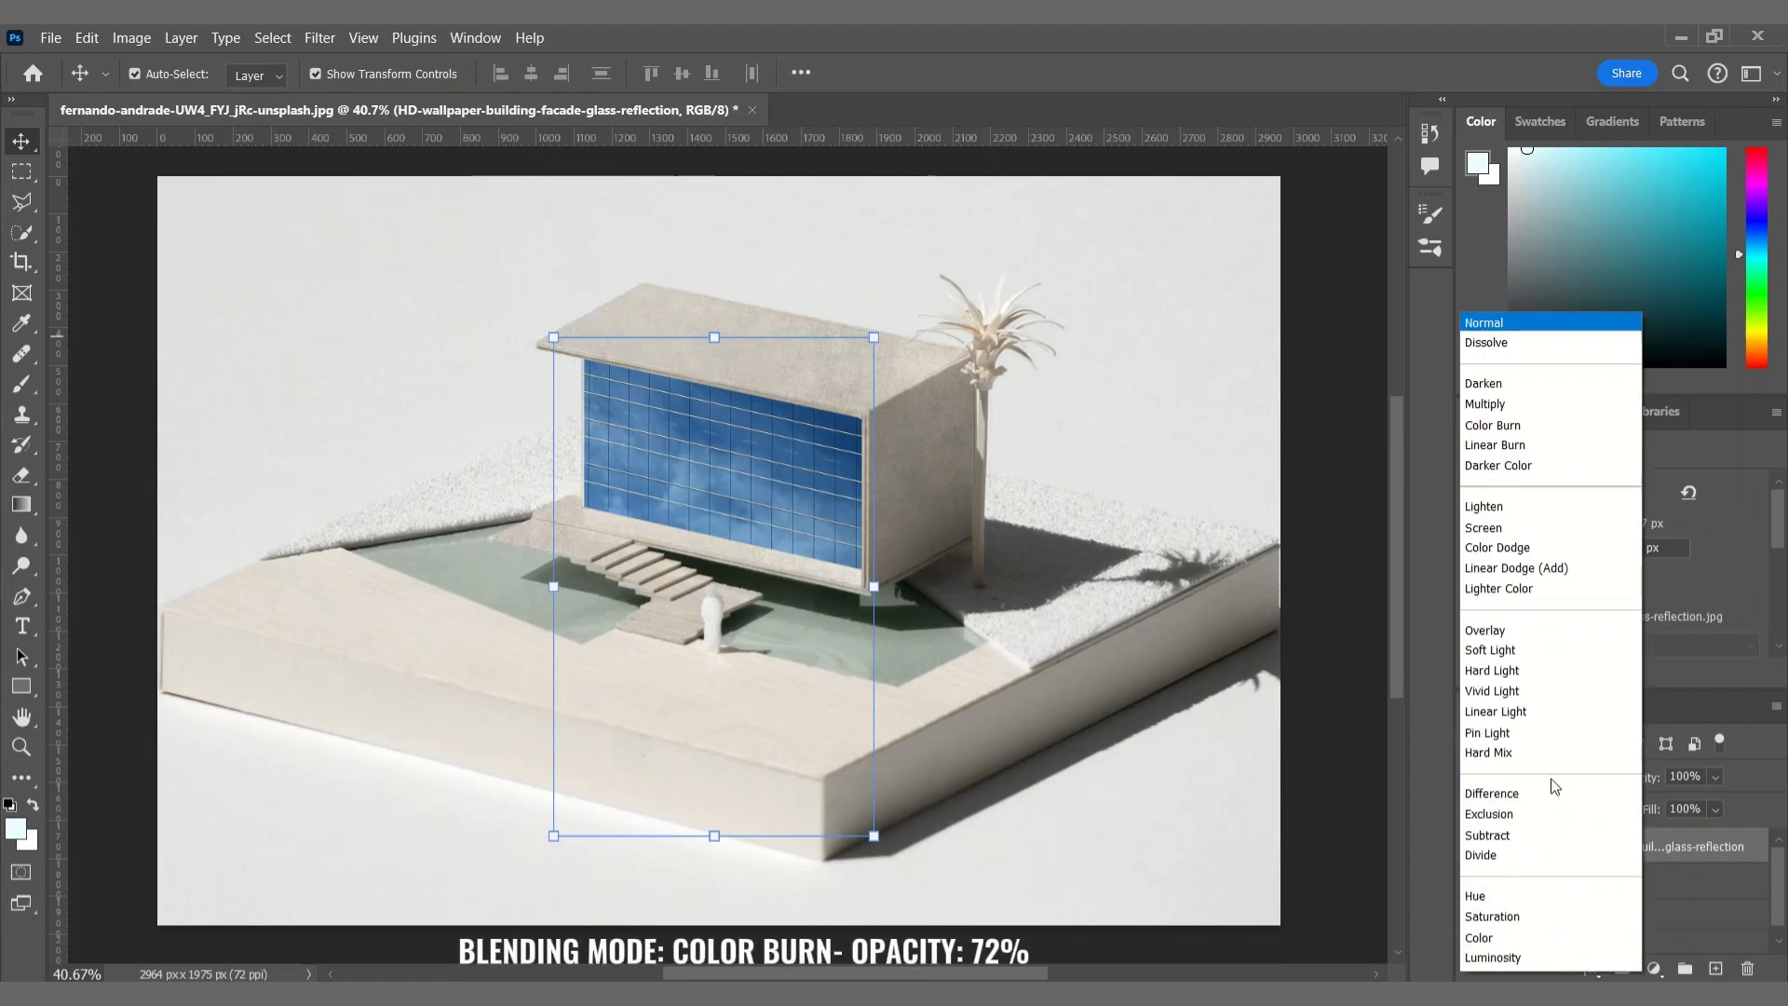
pyautogui.click(1509, 425)
pyautogui.click(1717, 778)
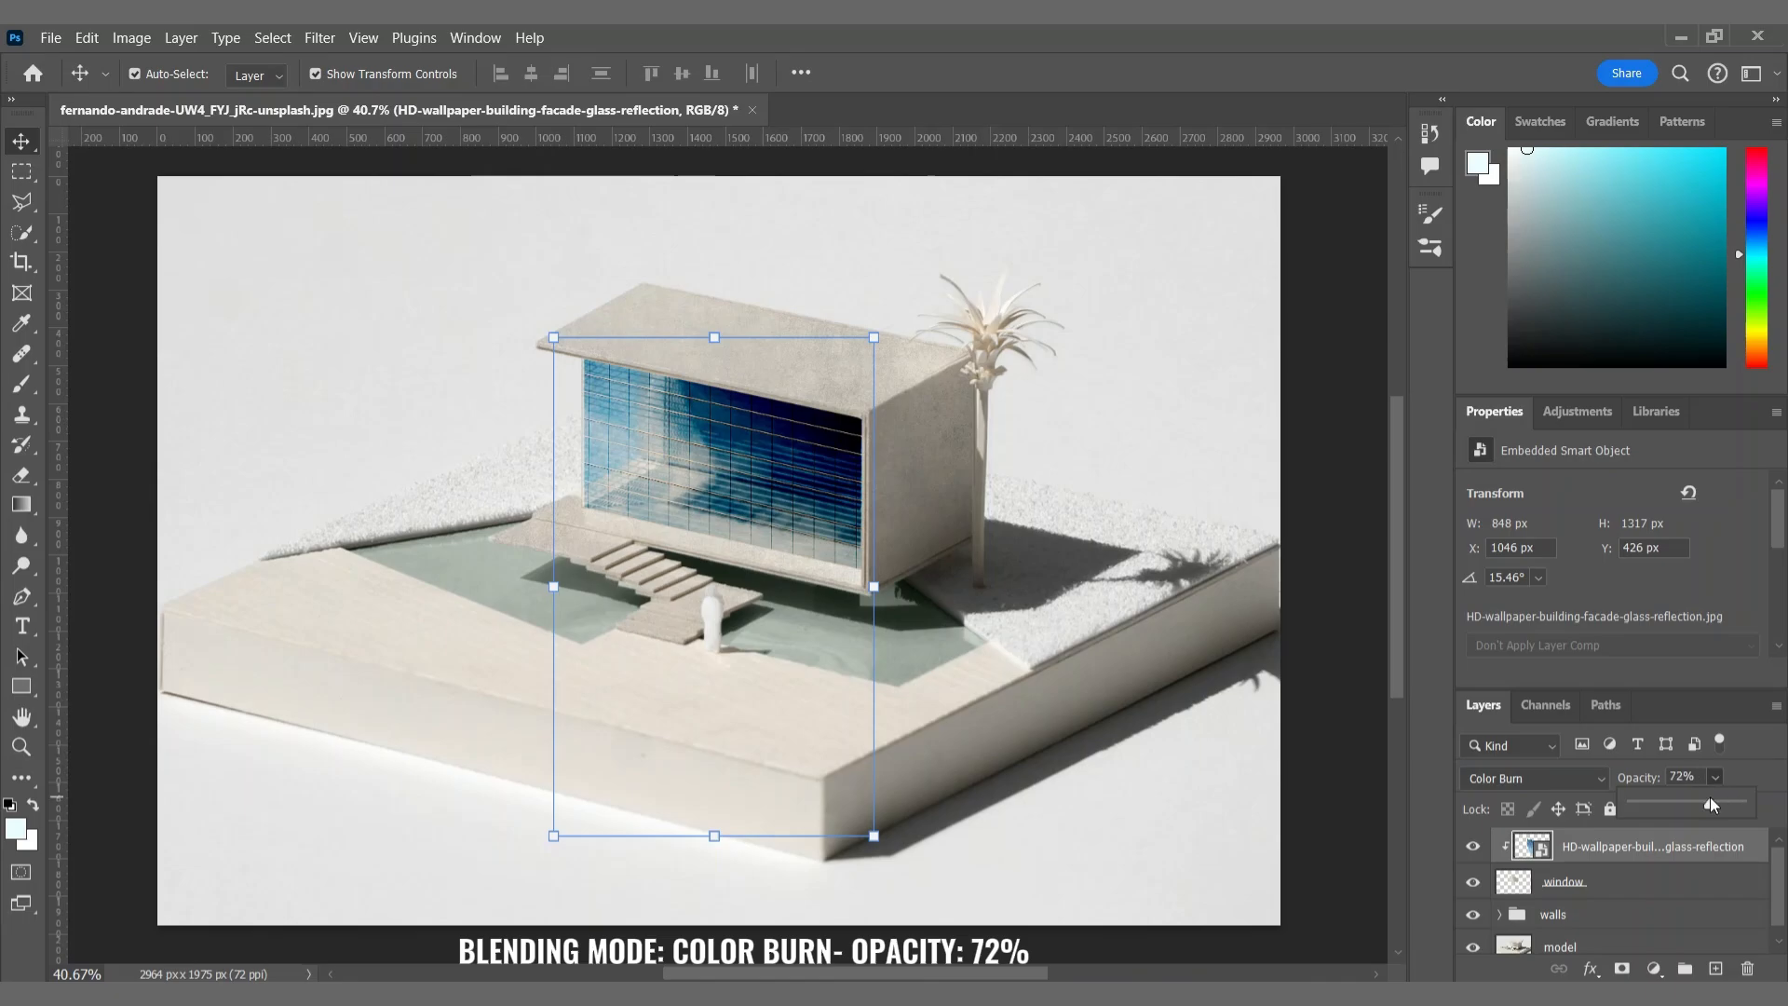
pyautogui.click(1716, 854)
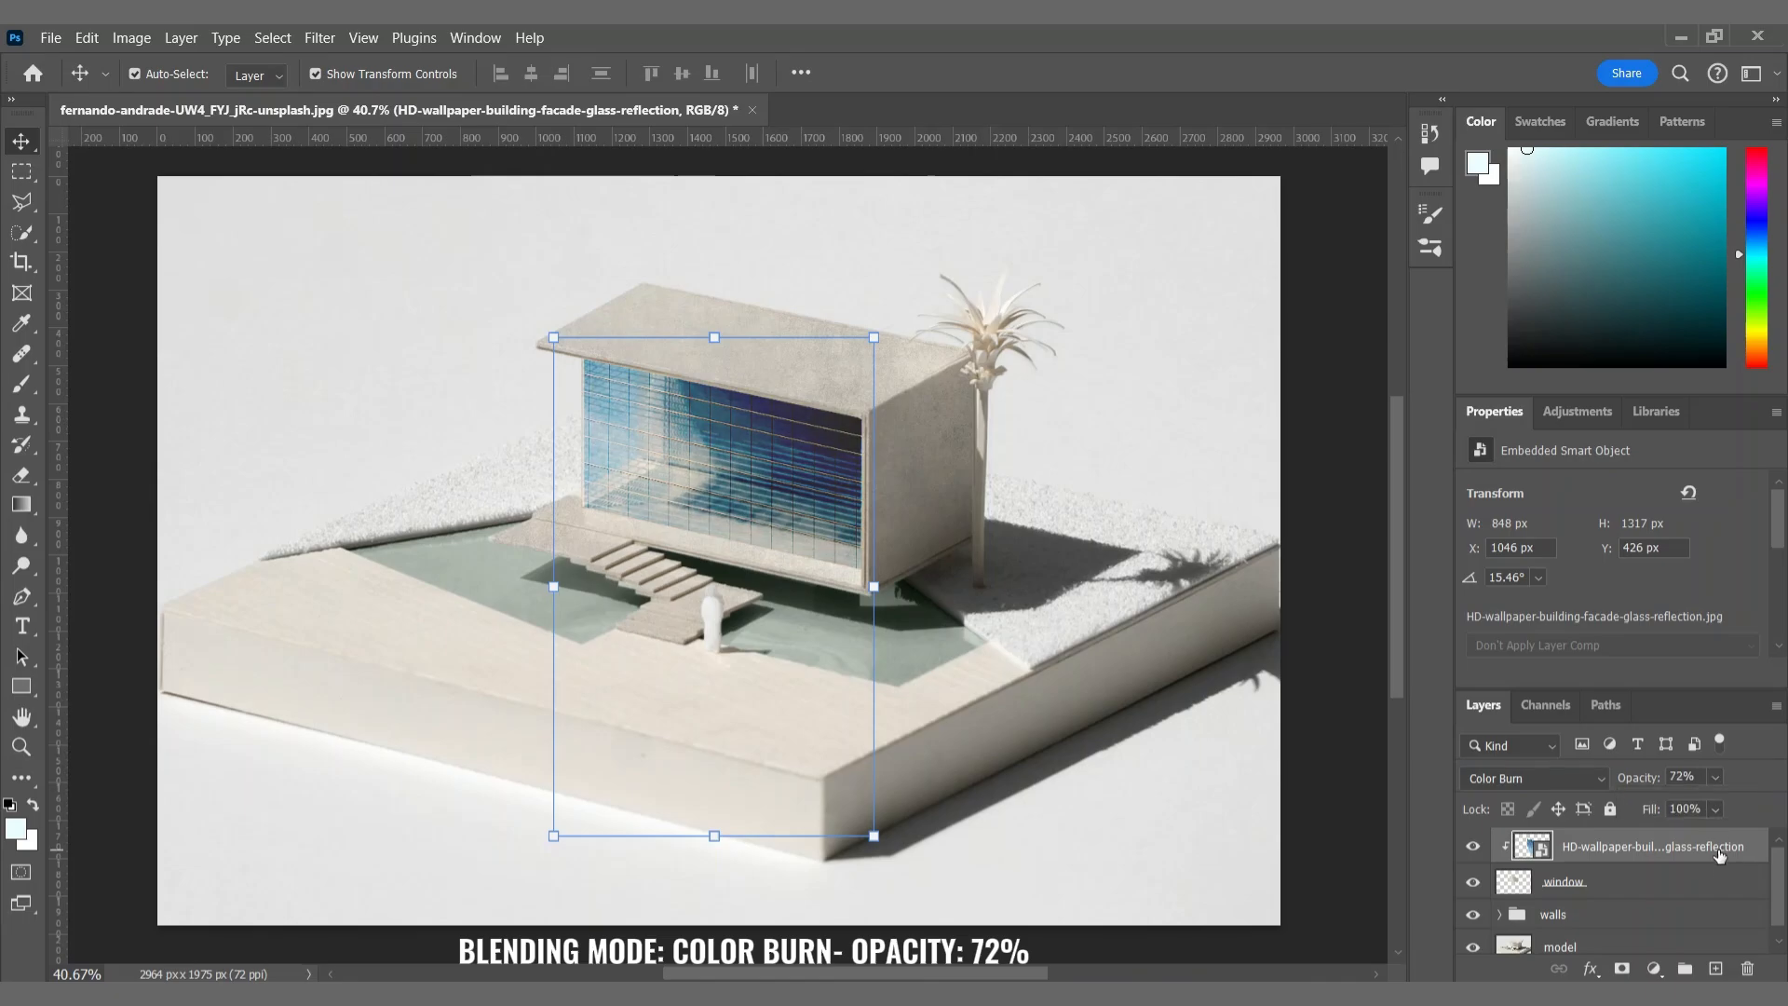
pyautogui.keyDown('shift'); pyautogui.click(1632, 884); pyautogui.keyUp('shift')
pyautogui.hotkey('ctrl', 'g')
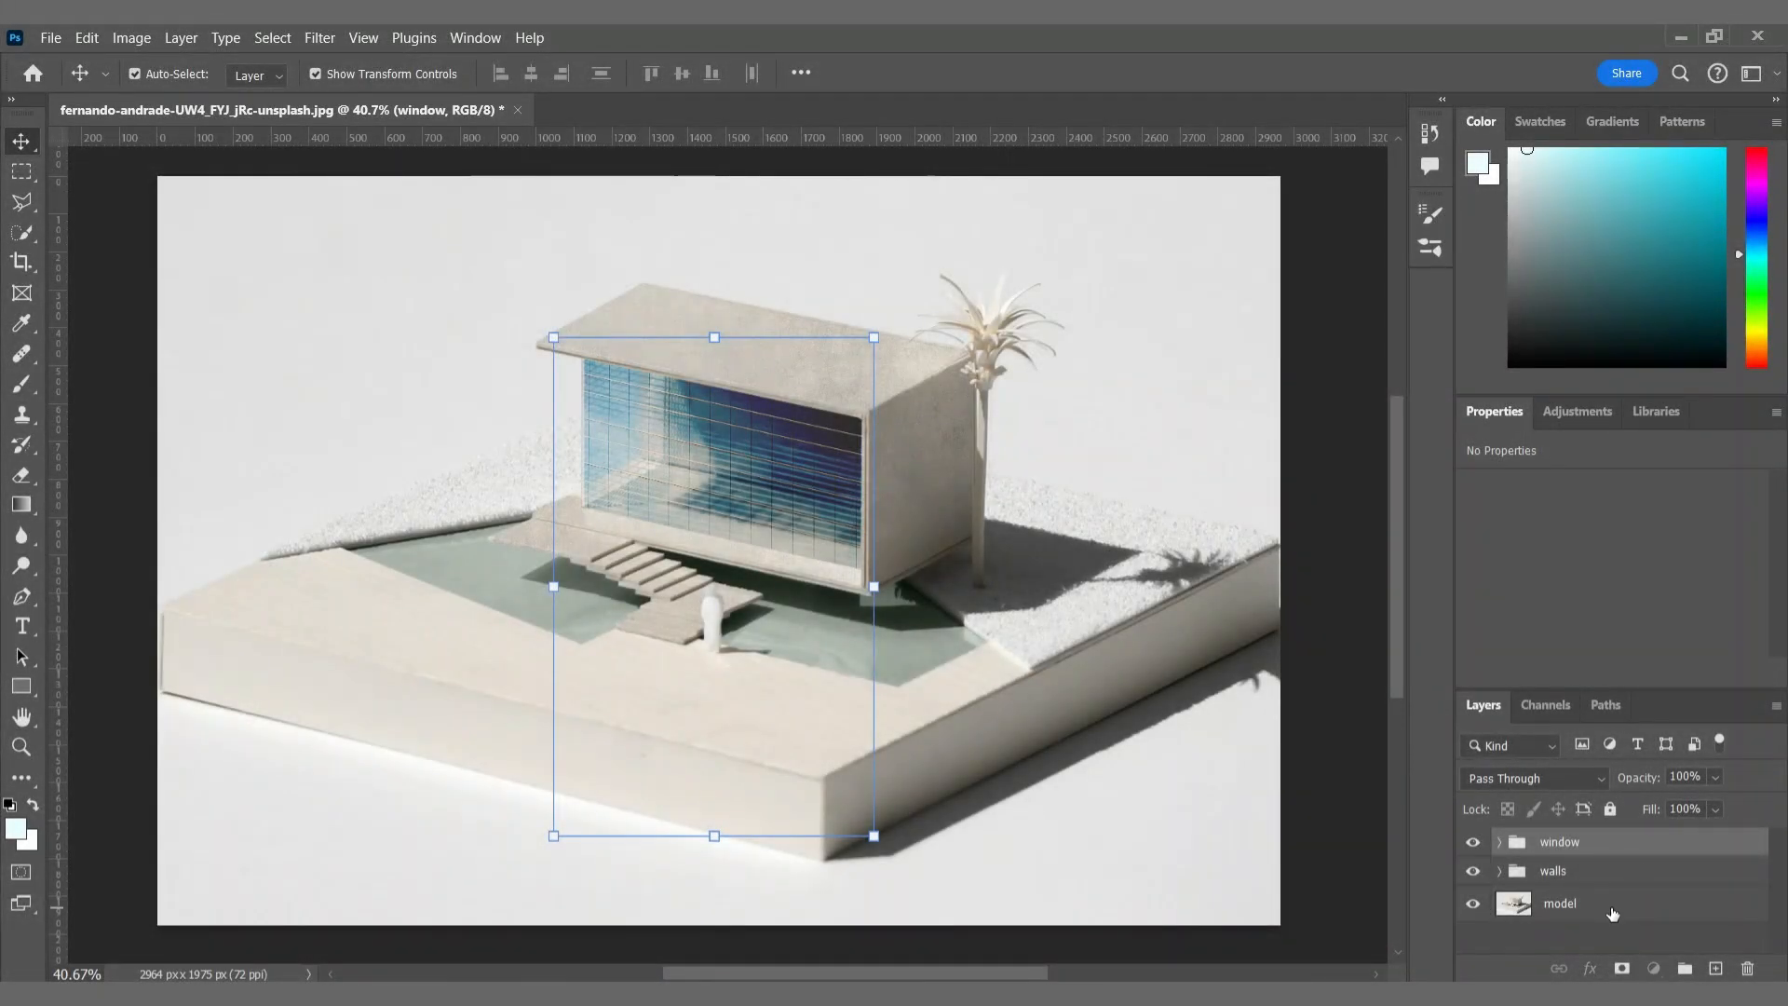
# Step: Outline the grass area left of the building on the model layer with the Polygonal Lasso
pyautogui.click(1612, 911)
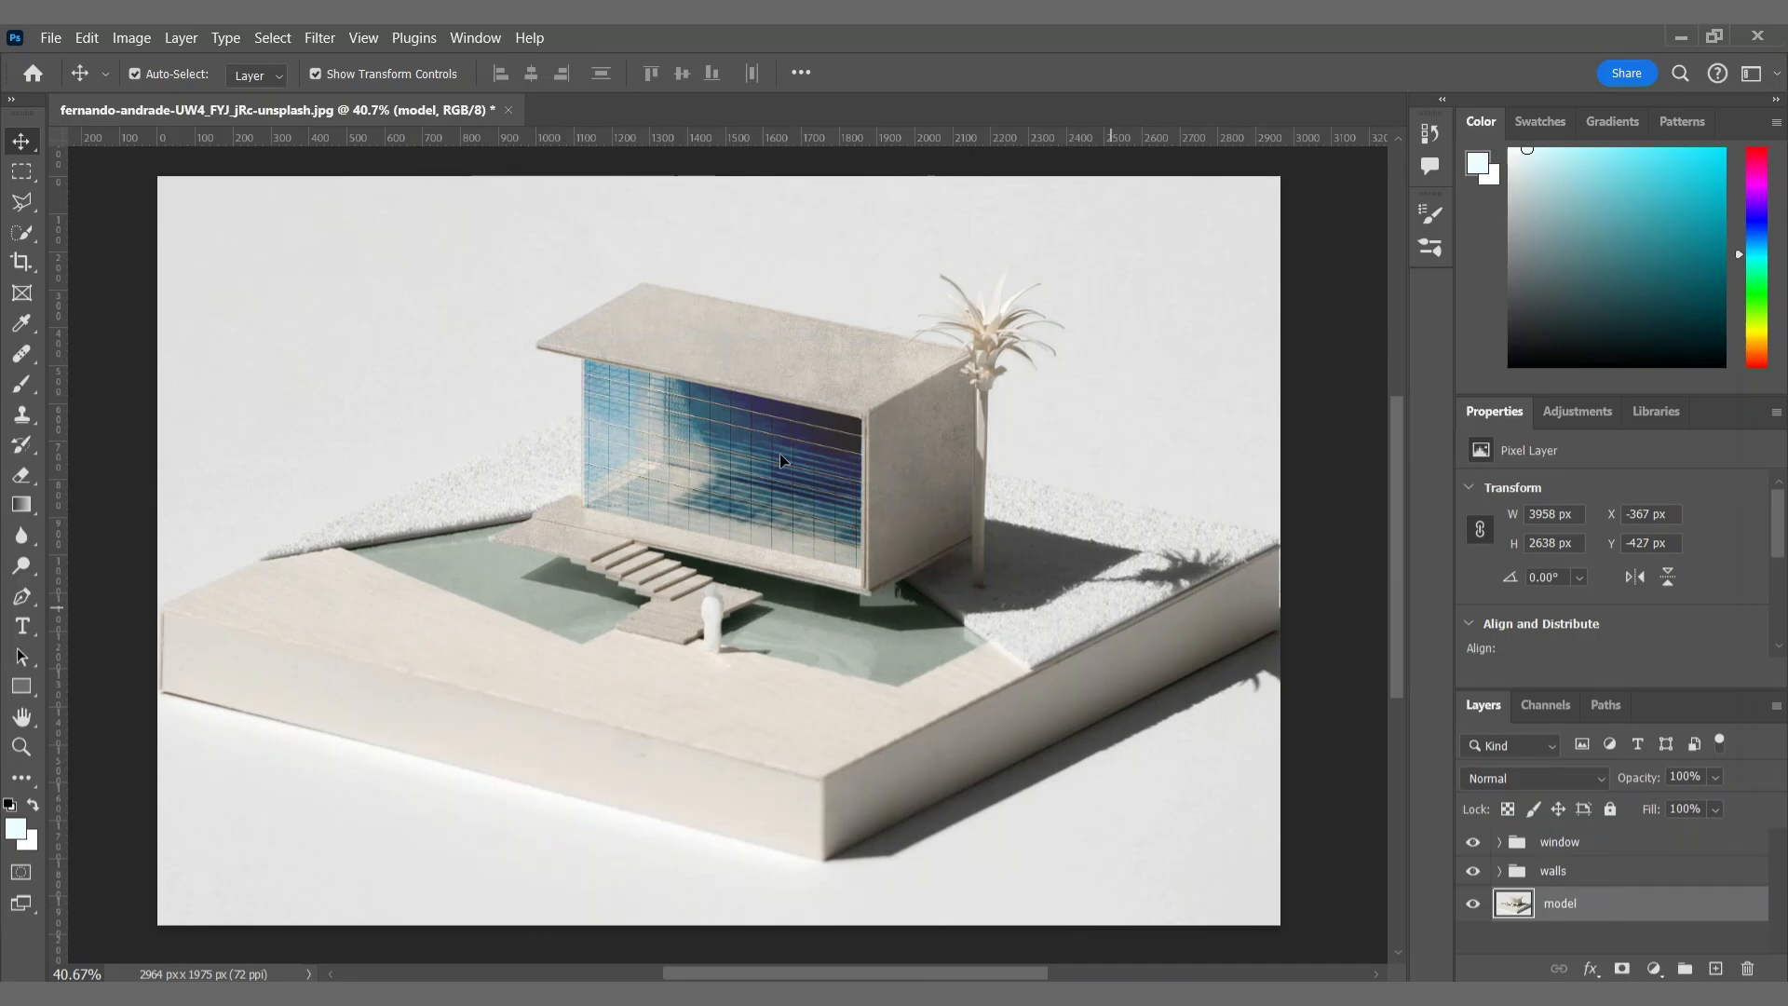
pyautogui.press('l')
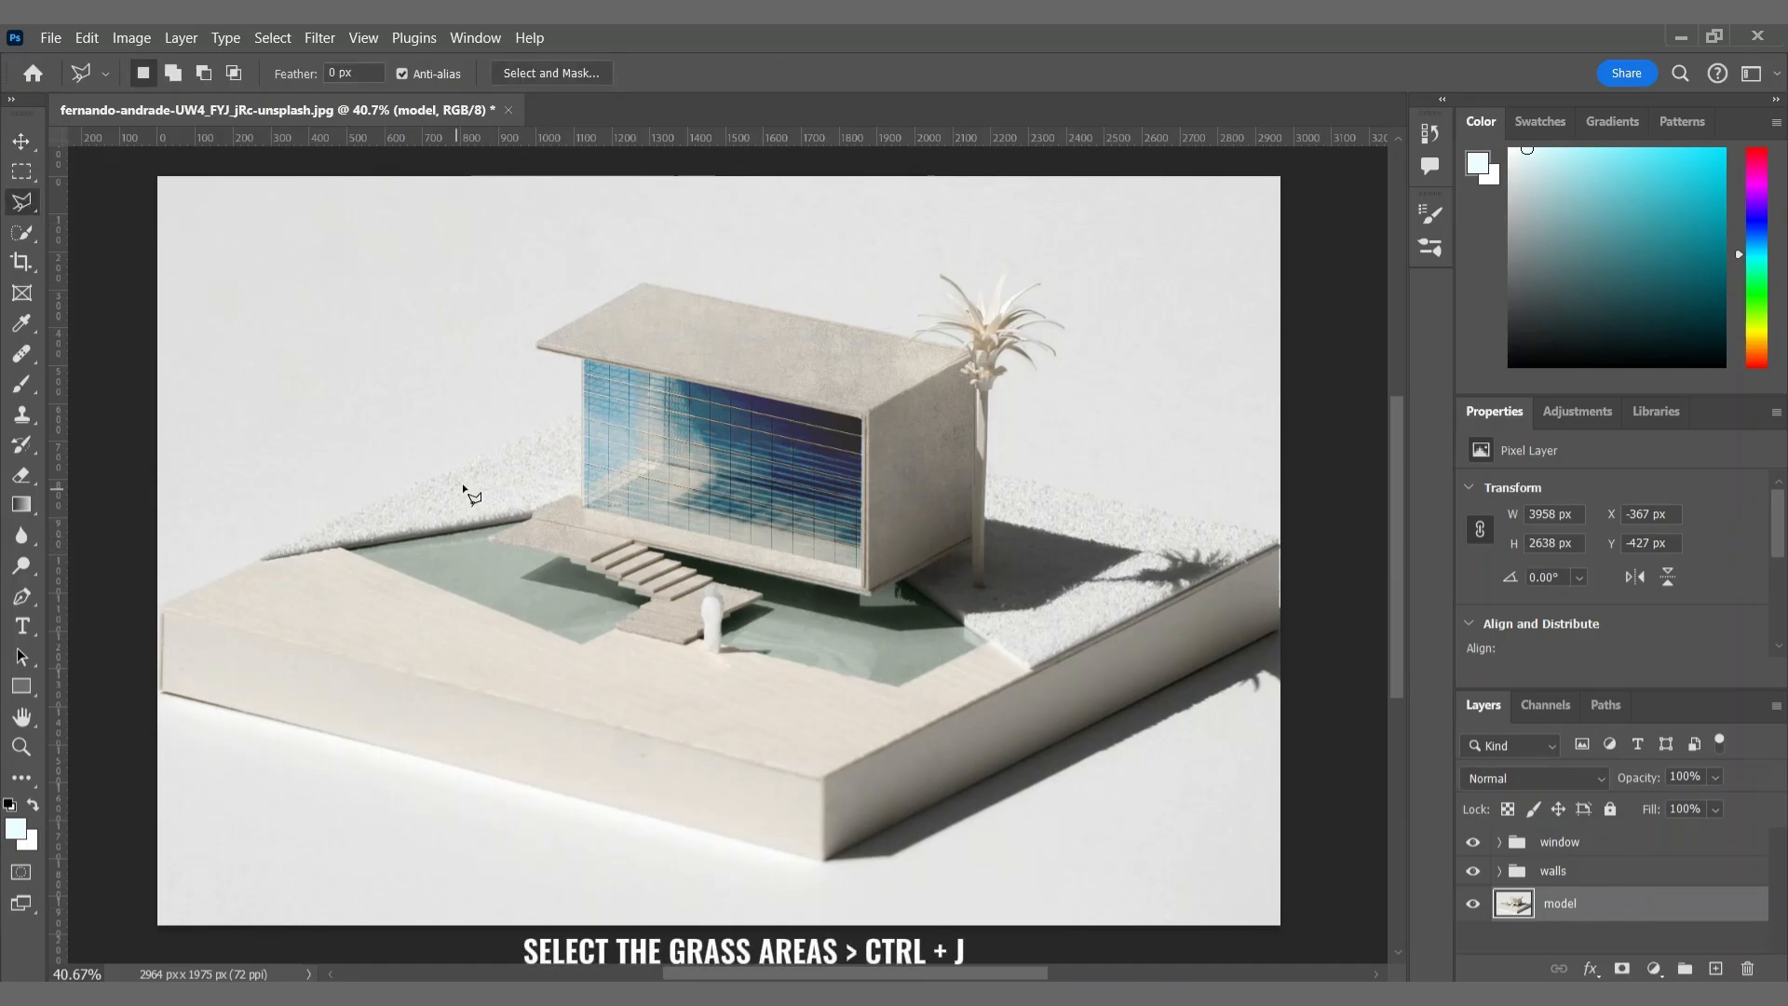
pyautogui.click(261, 560)
pyautogui.click(583, 411)
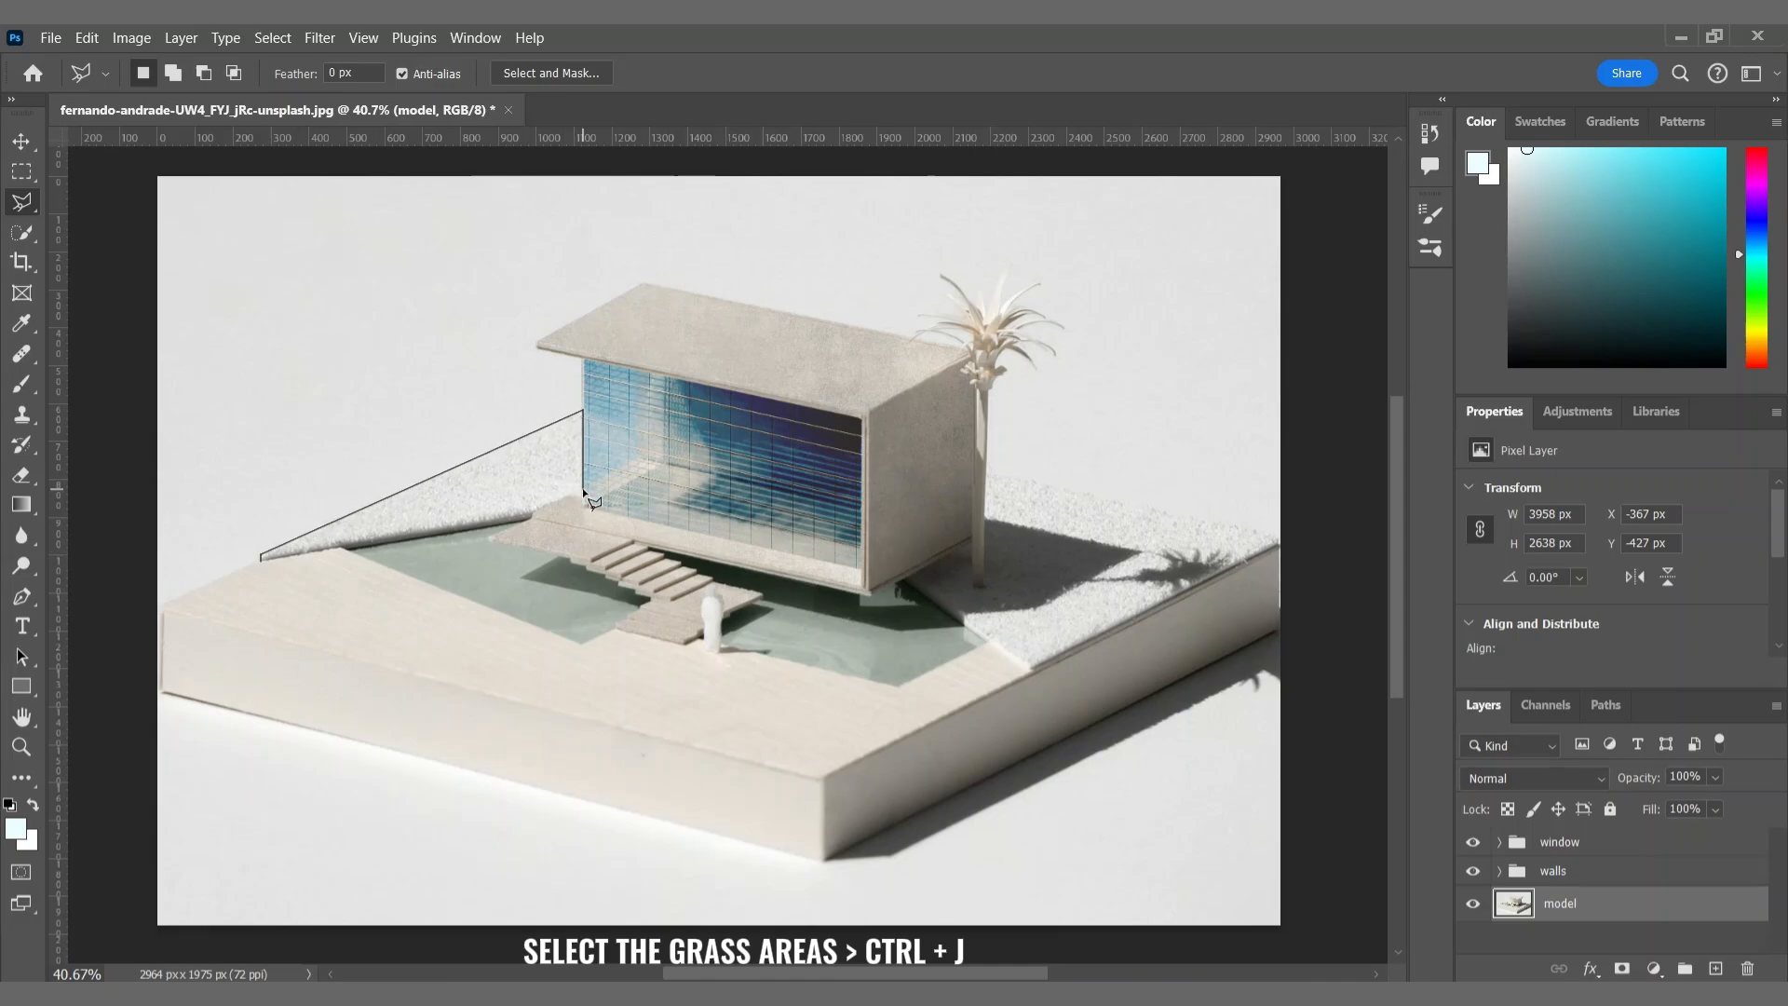
pyautogui.click(534, 513)
pyautogui.click(261, 559)
# Step: Add the grass area right of the building to the selection, tracing around the palm trunk
pyautogui.keyDown('shift'); pyautogui.click(1031, 671); pyautogui.keyUp('shift')
pyautogui.click(902, 582)
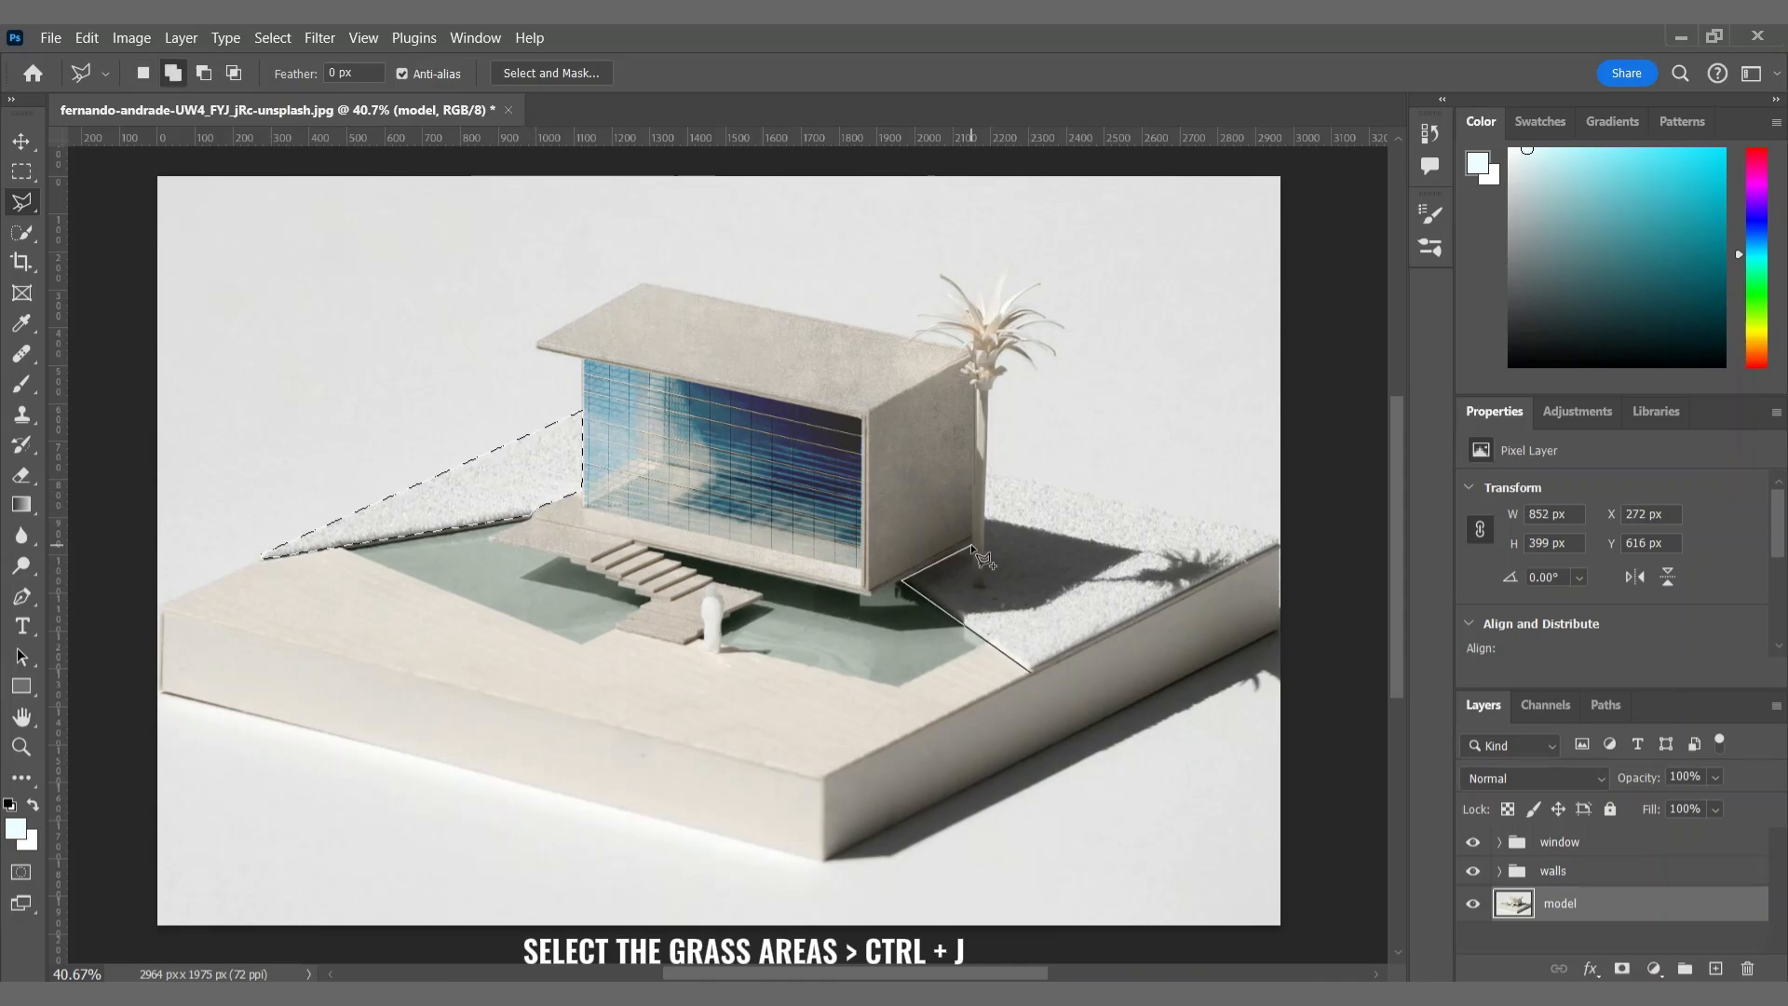
pyautogui.click(972, 546)
pyautogui.click(974, 587)
pyautogui.click(985, 588)
pyautogui.click(987, 475)
pyautogui.click(1280, 538)
pyautogui.click(1032, 671)
# Step: Copy the grass selection to a new layer named "grass" and move it above the window group
pyautogui.hotkey('ctrl', 'j')
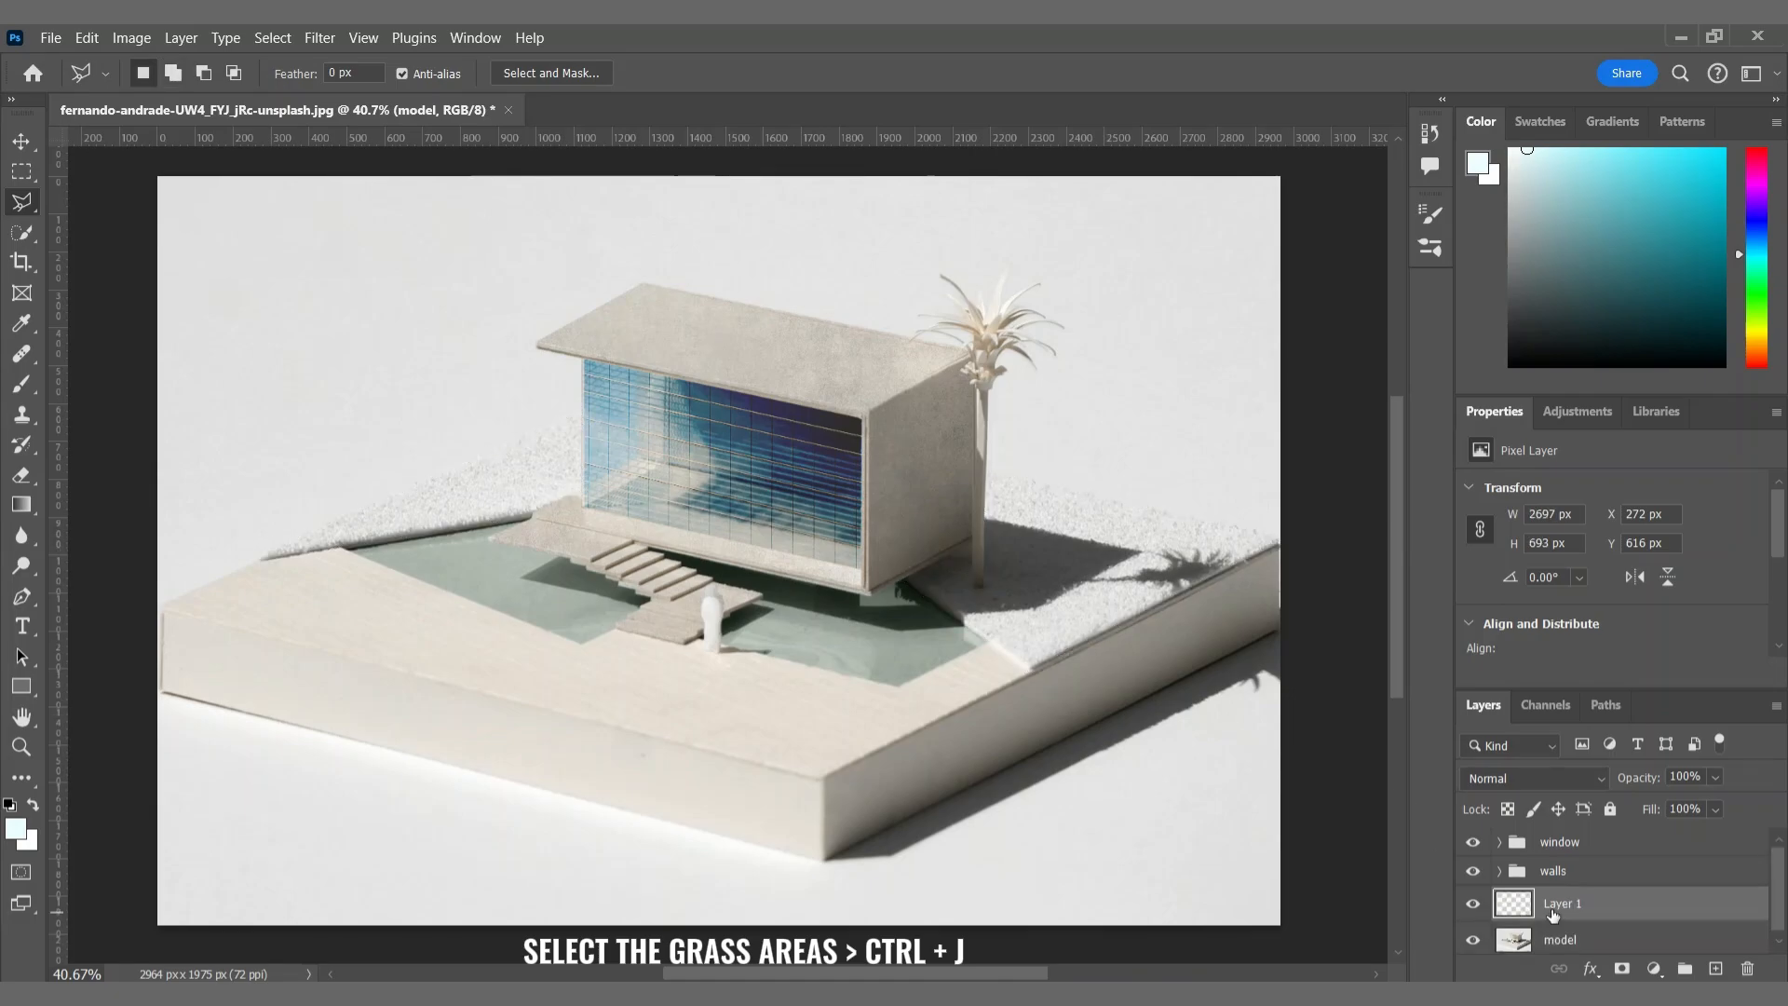
pyautogui.doubleClick(1561, 903)
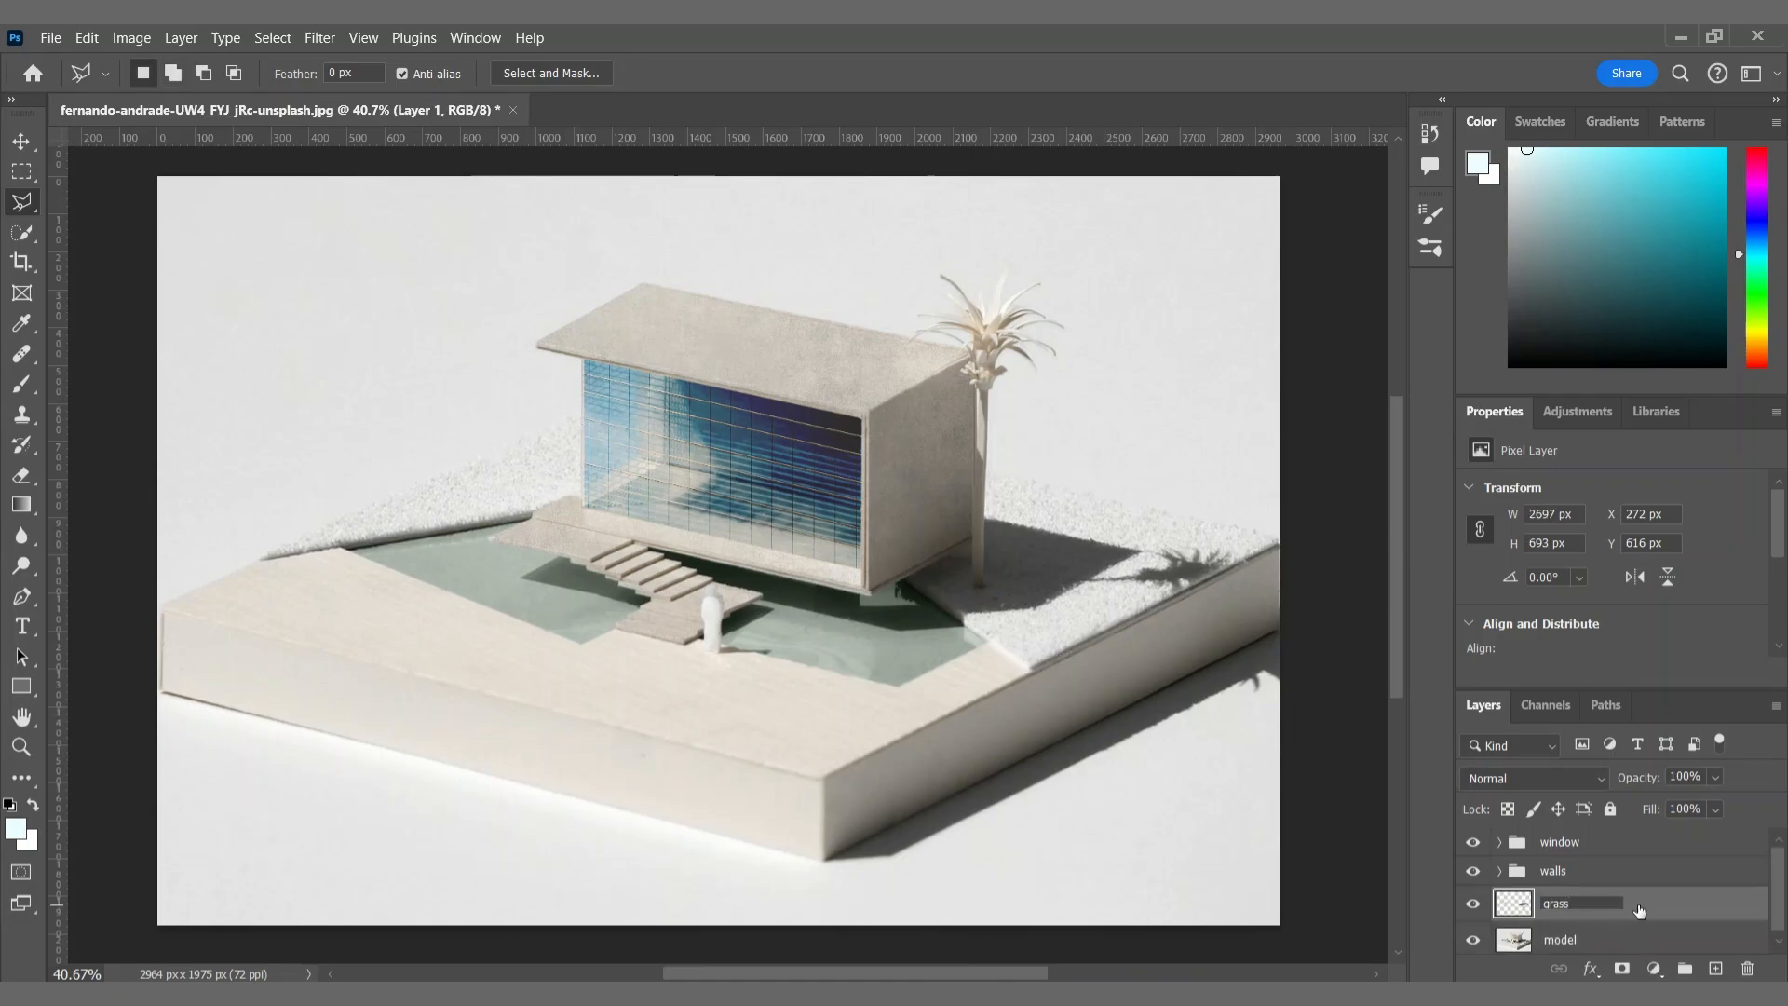
pyautogui.write('grass')
pyautogui.press('Return')
pyautogui.moveTo(1639, 908); pyautogui.dragTo(1621, 837)
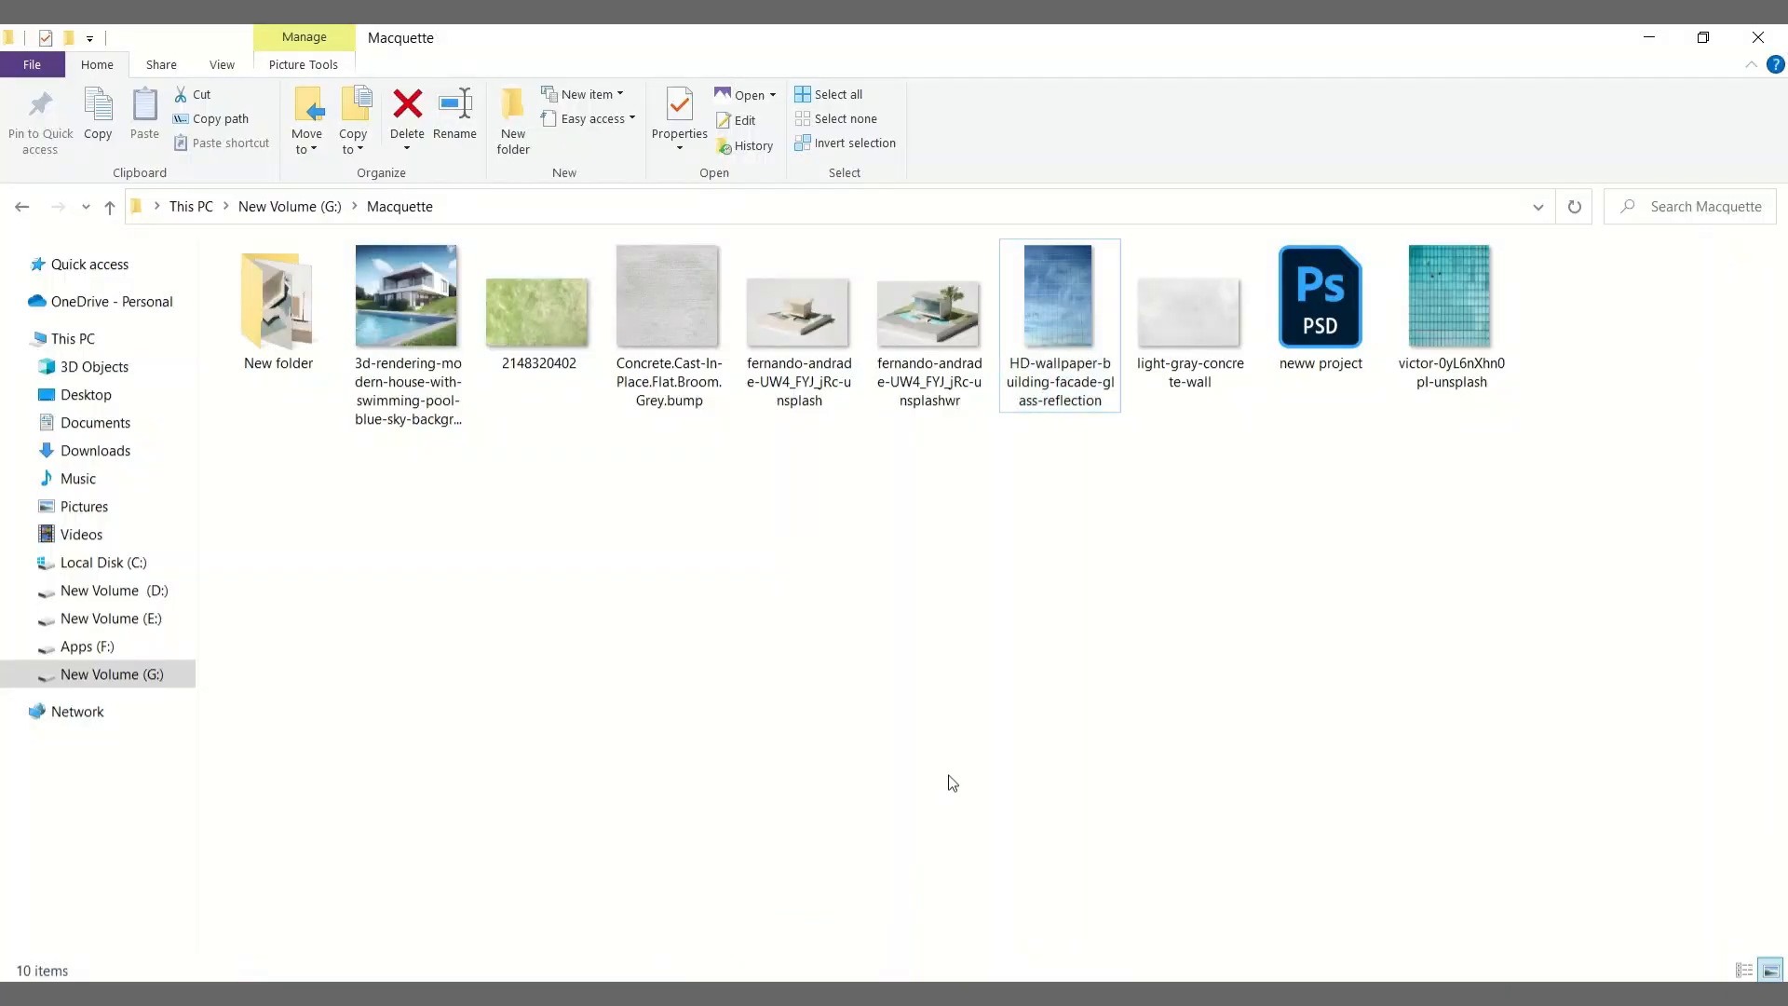
pyautogui.moveTo(537, 312); pyautogui.dragTo(658, 938)
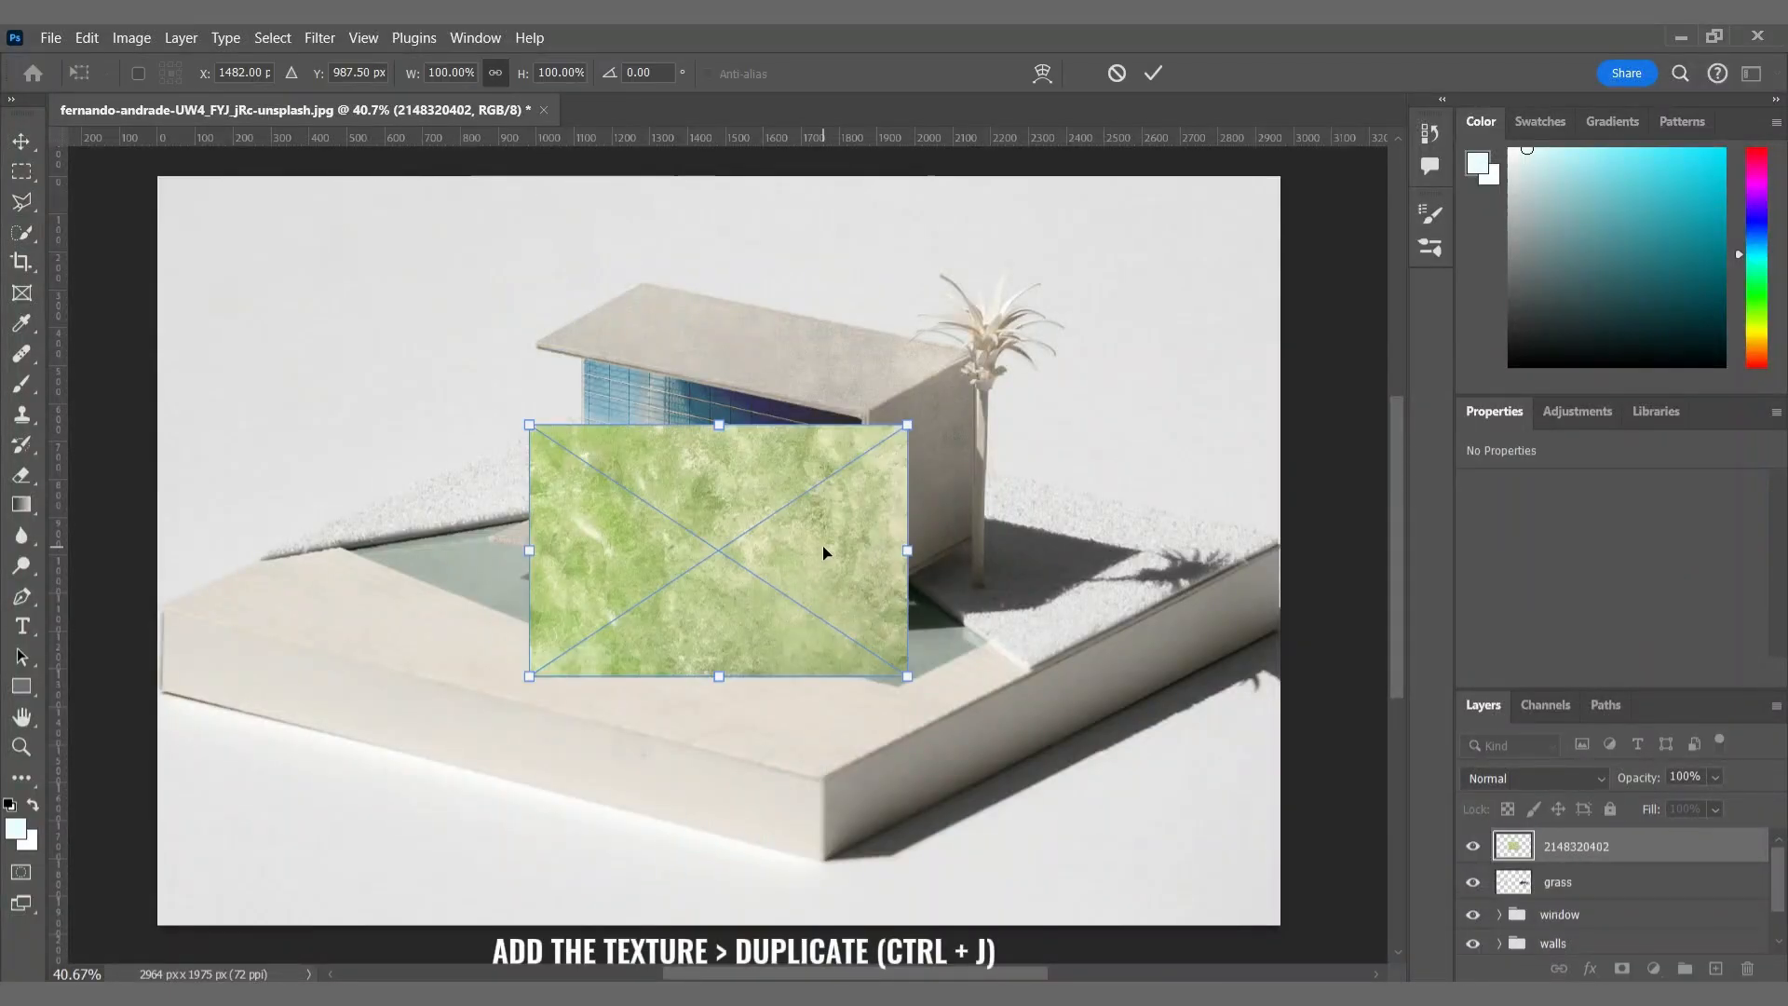
pyautogui.moveTo(826, 551); pyautogui.dragTo(496, 503)
pyautogui.press('Return')
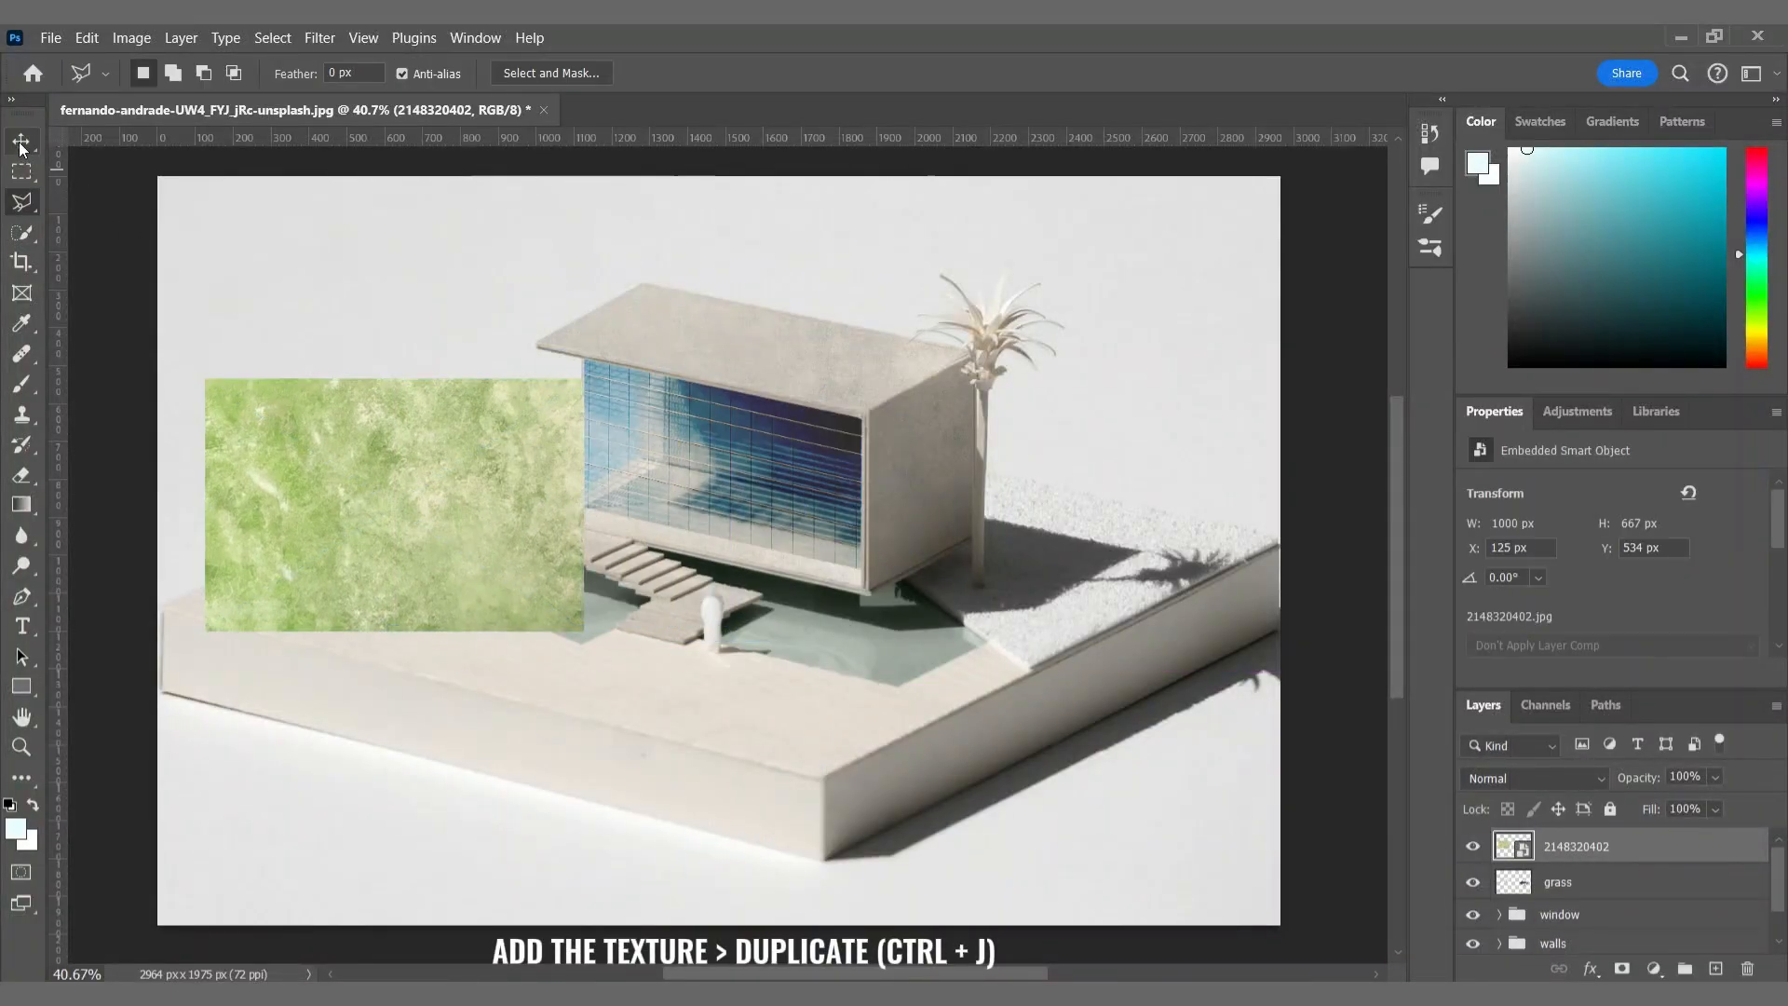
pyautogui.click(21, 142)
pyautogui.hotkey('ctrl', 'j')
pyautogui.moveTo(421, 574); pyautogui.dragTo(1120, 574)
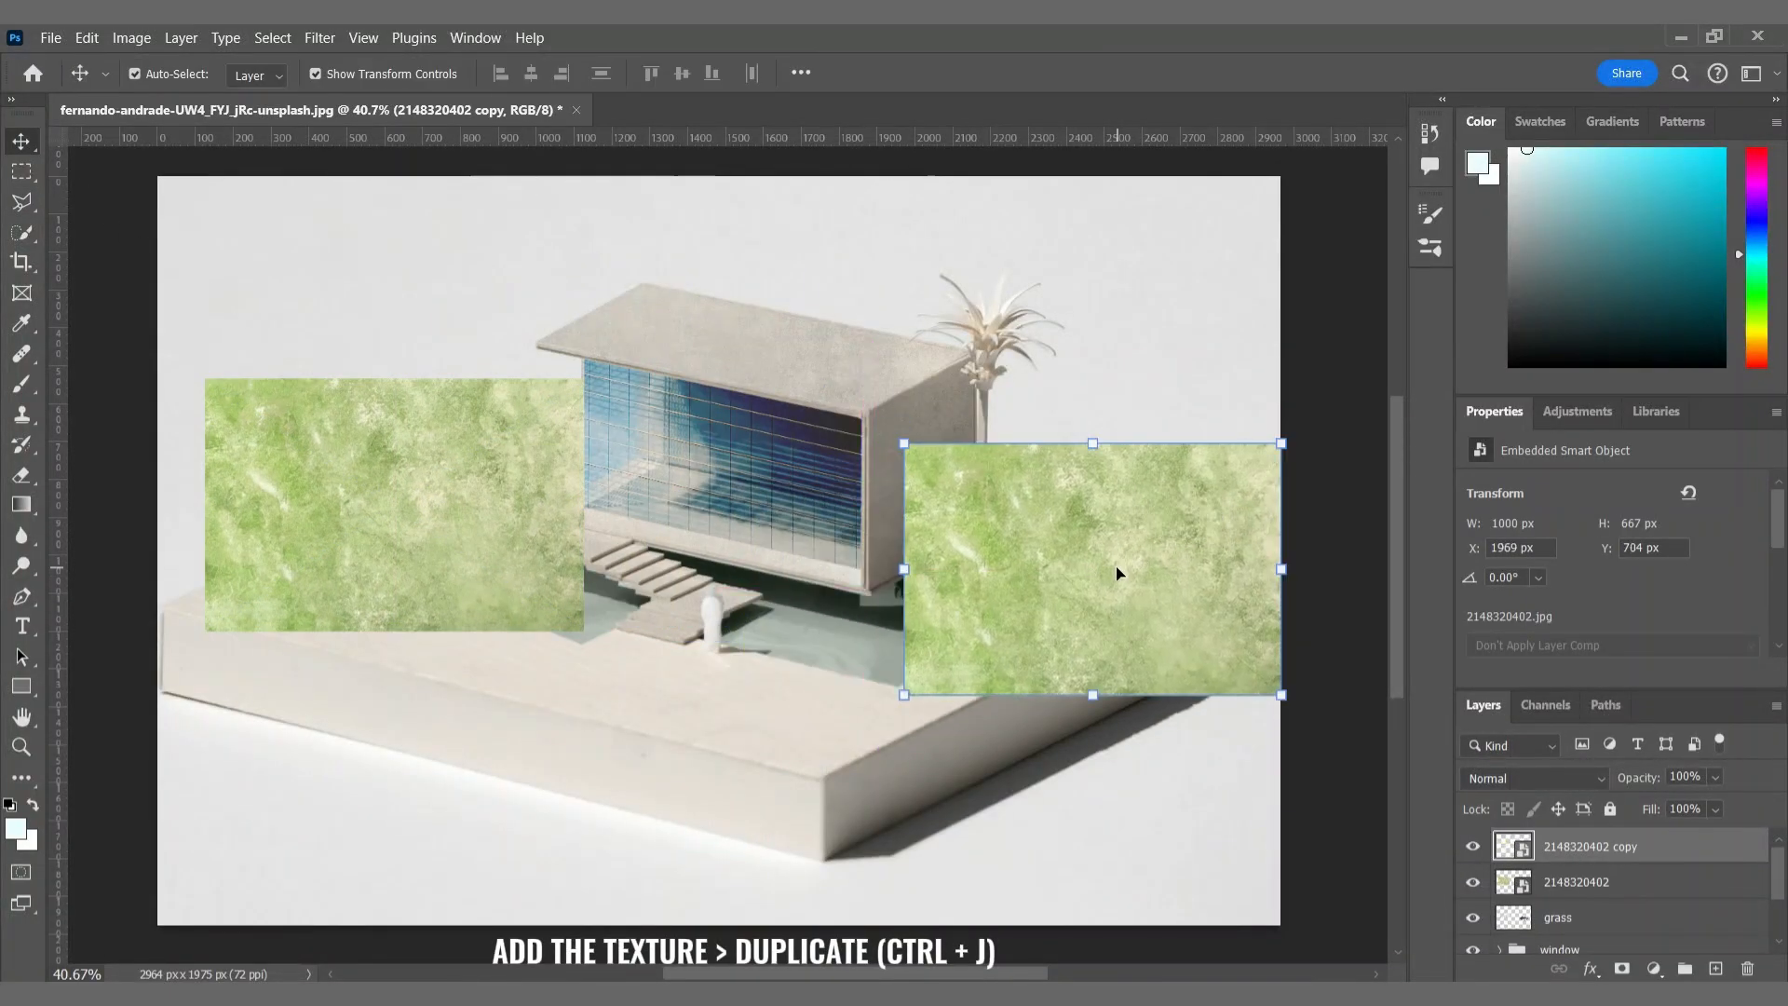
# Step: Merge the two grass texture layers into one and clip it to the grass layer
pyautogui.keyDown('shift'); pyautogui.click(1611, 883); pyautogui.keyUp('shift')
pyautogui.hotkey('ctrl', 'e')
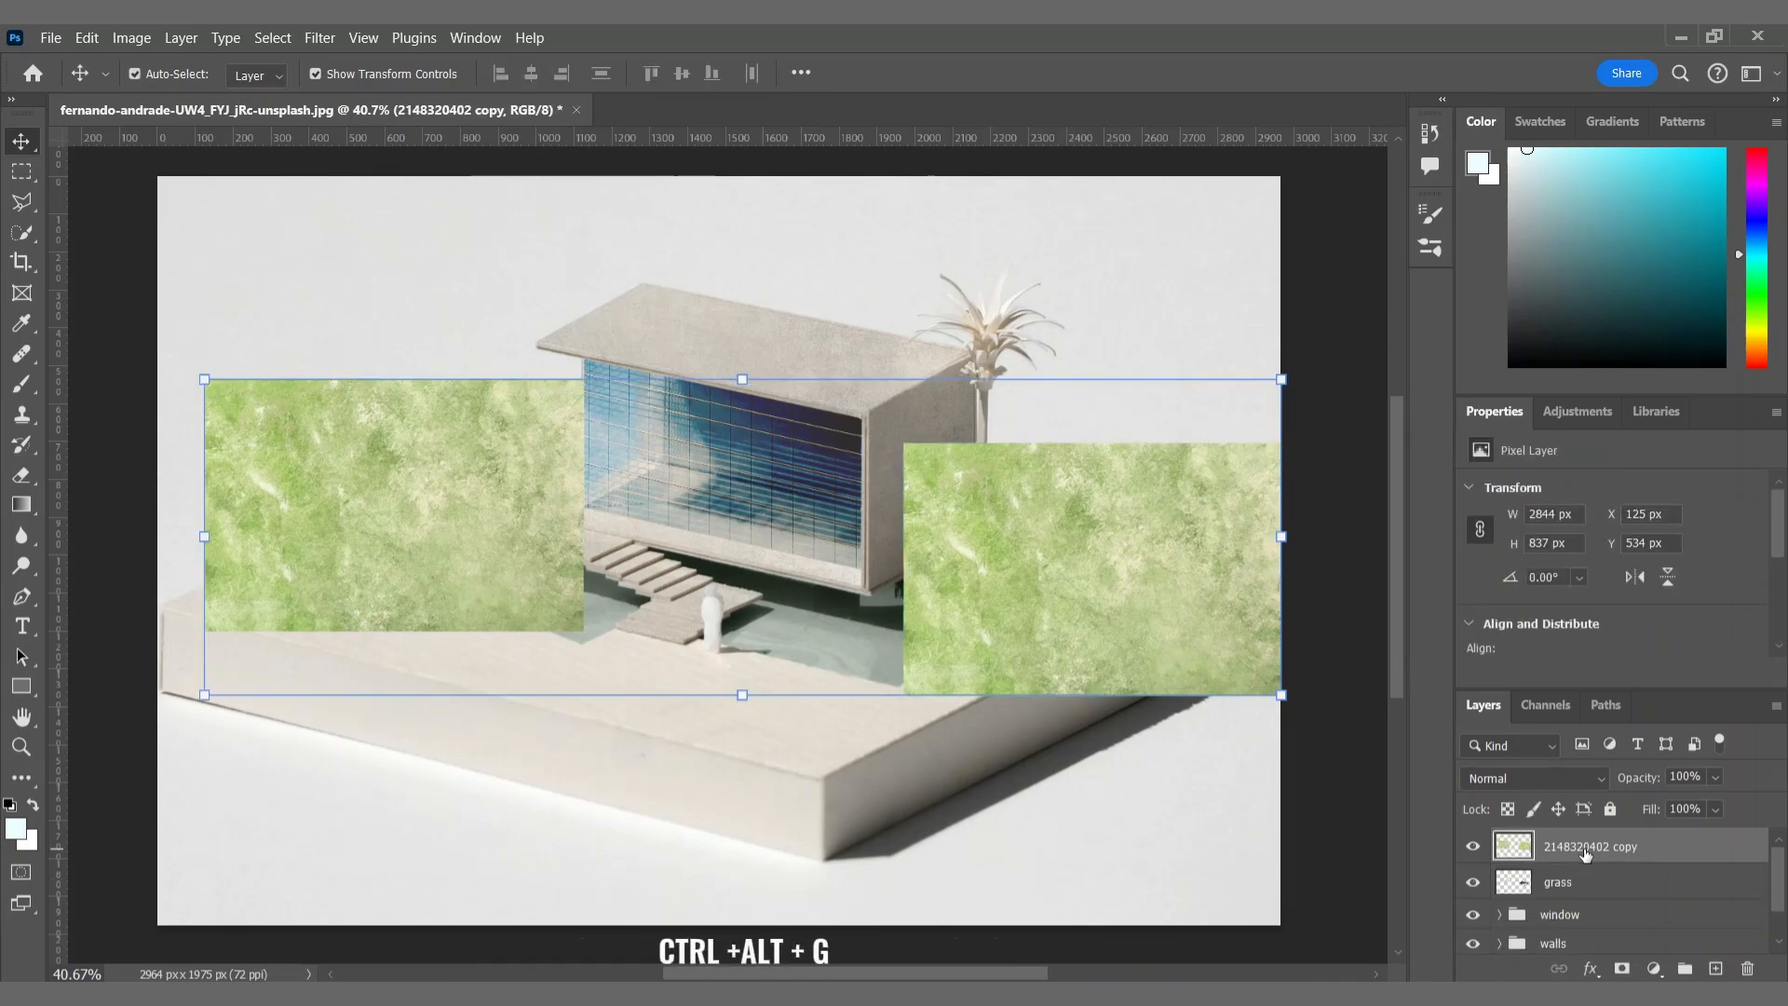
pyautogui.hotkey('ctrl', 'alt', 'g')
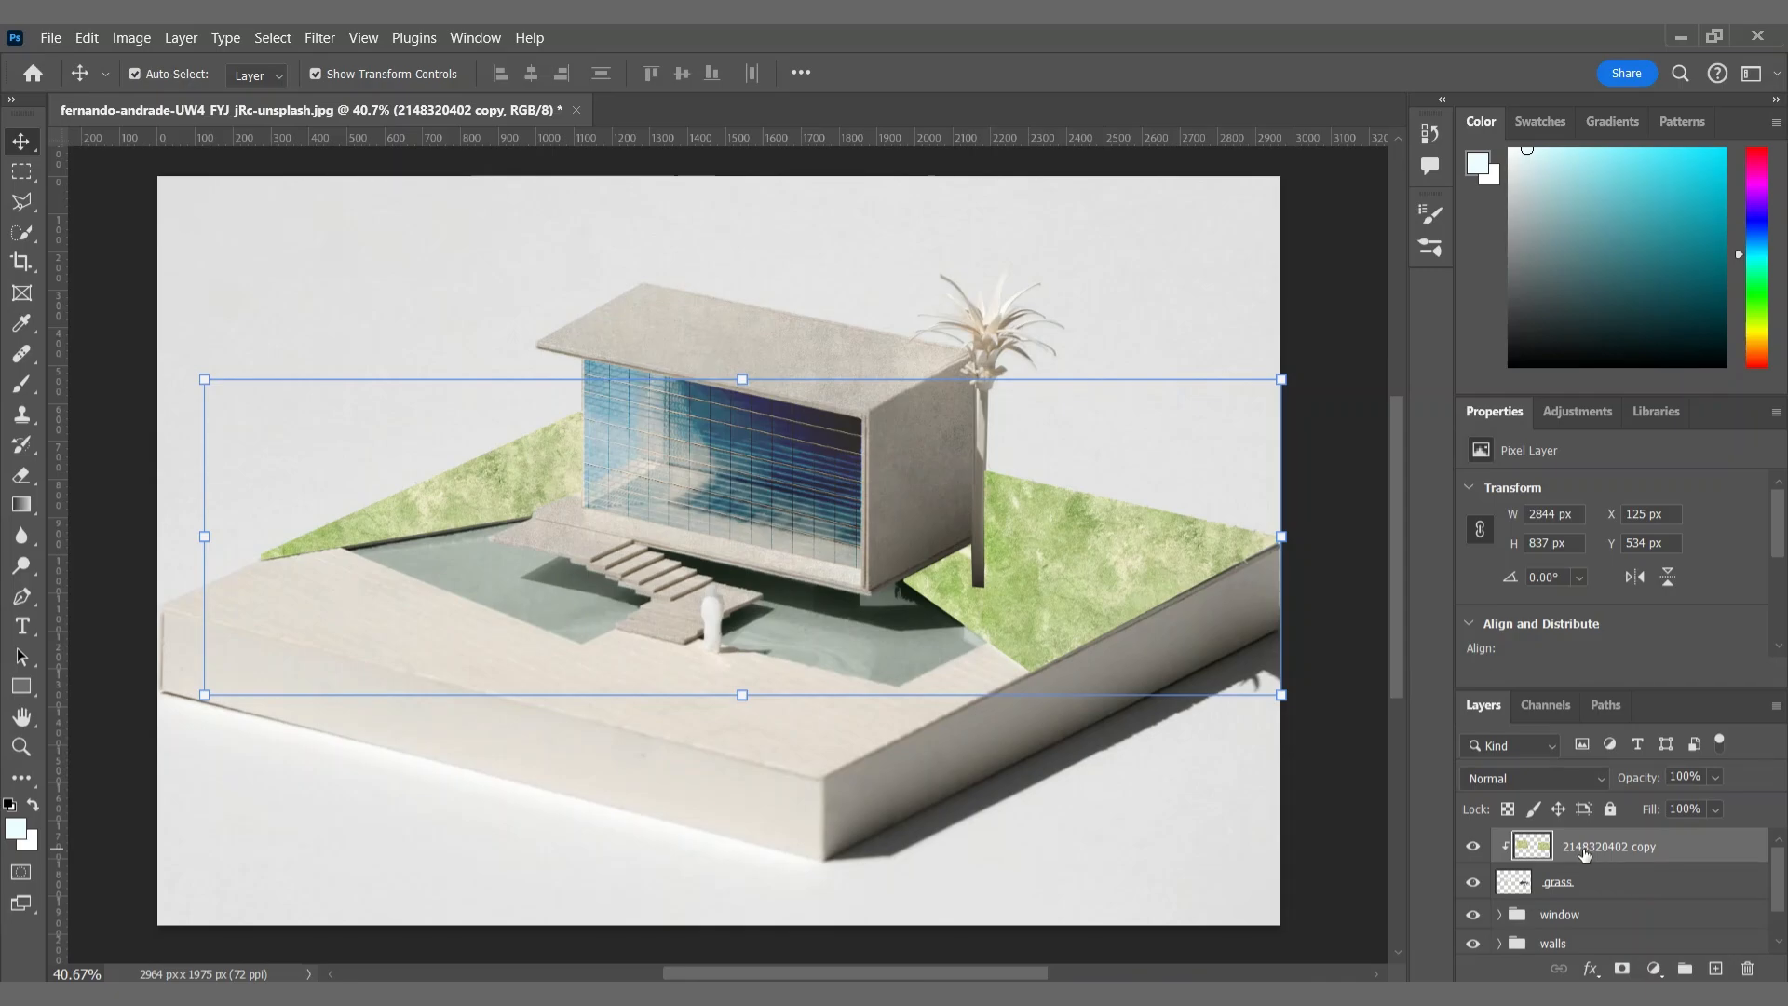
# Step: Set the grass texture's blending mode to Multiply and group it with the grass layer as "grass"
pyautogui.click(1533, 778)
pyautogui.click(1509, 403)
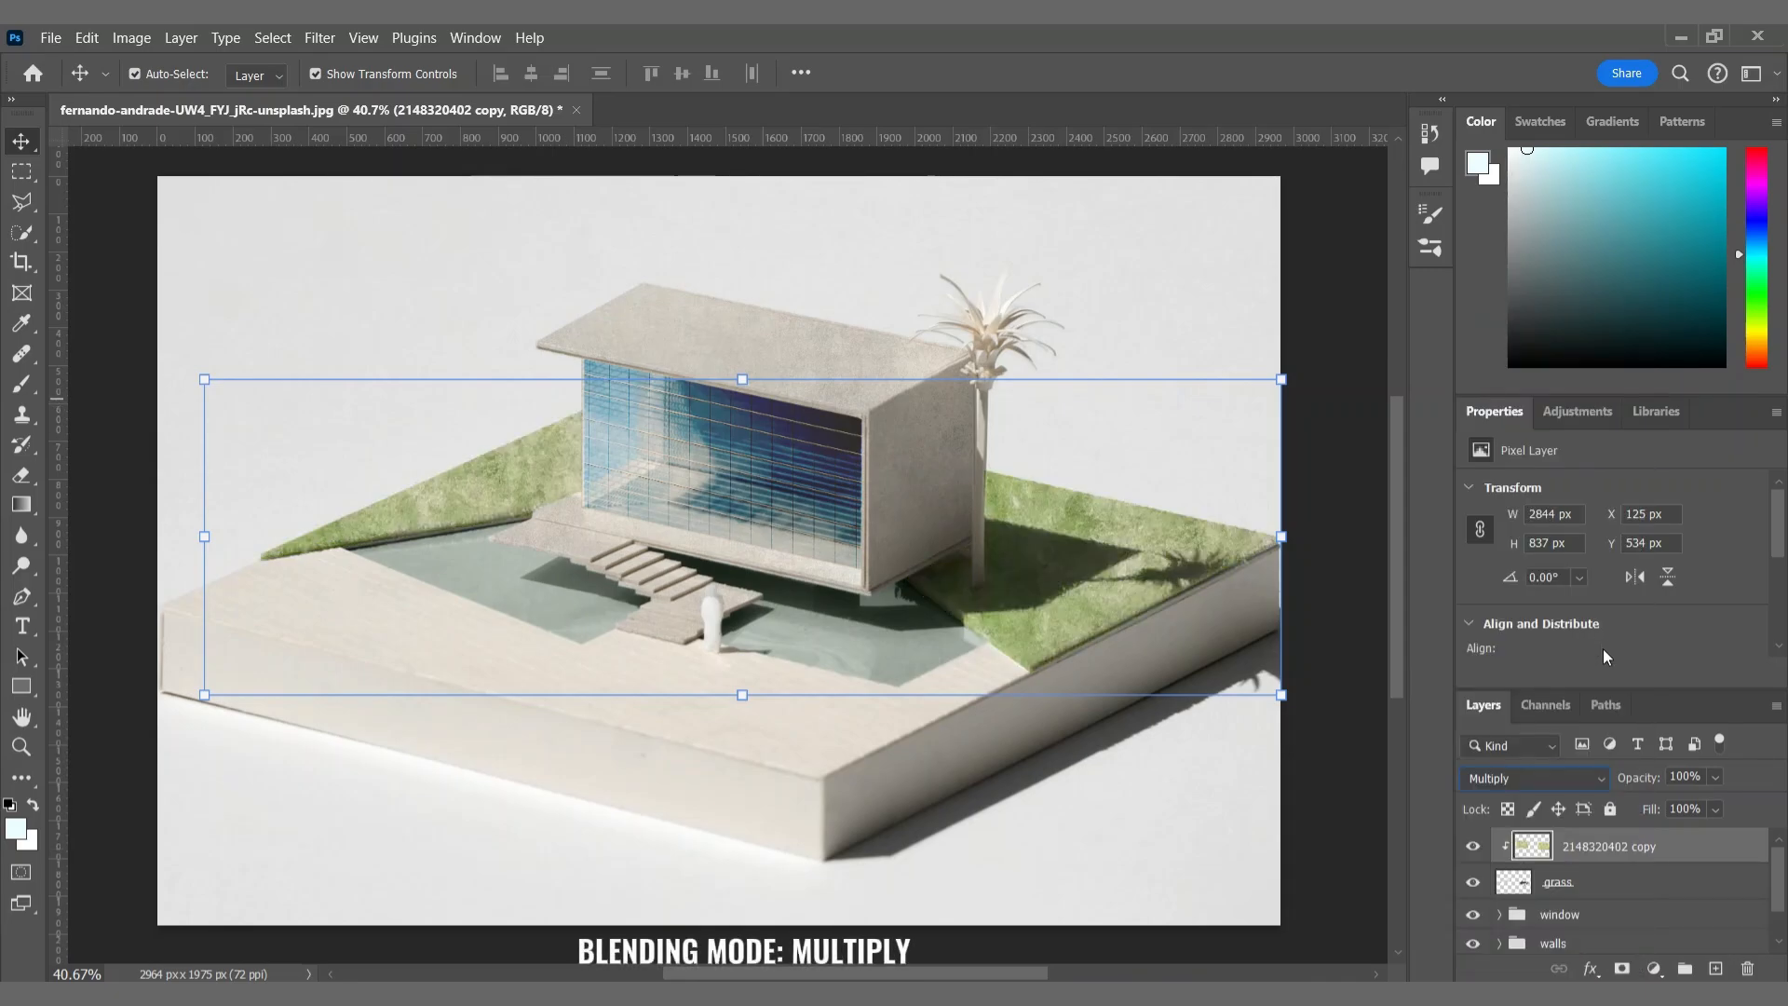
pyautogui.keyDown('shift'); pyautogui.click(1585, 881); pyautogui.keyUp('shift')
pyautogui.hotkey('ctrl', 'g')
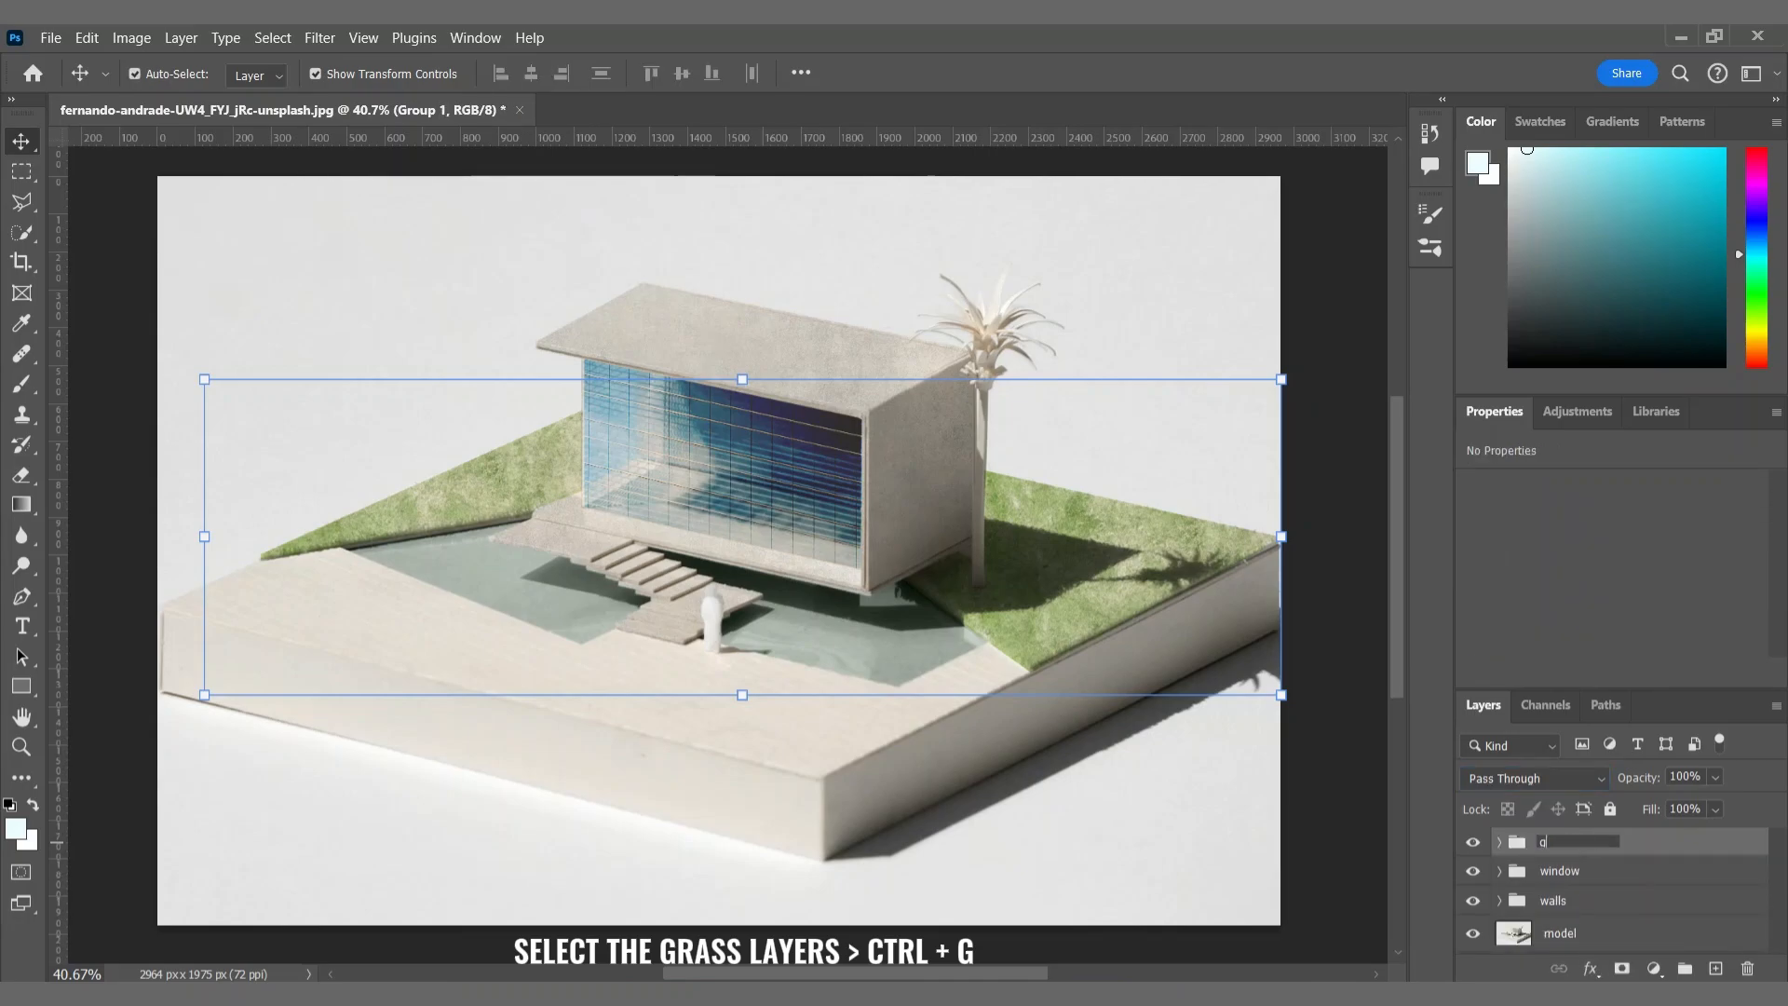
pyautogui.press('Return')
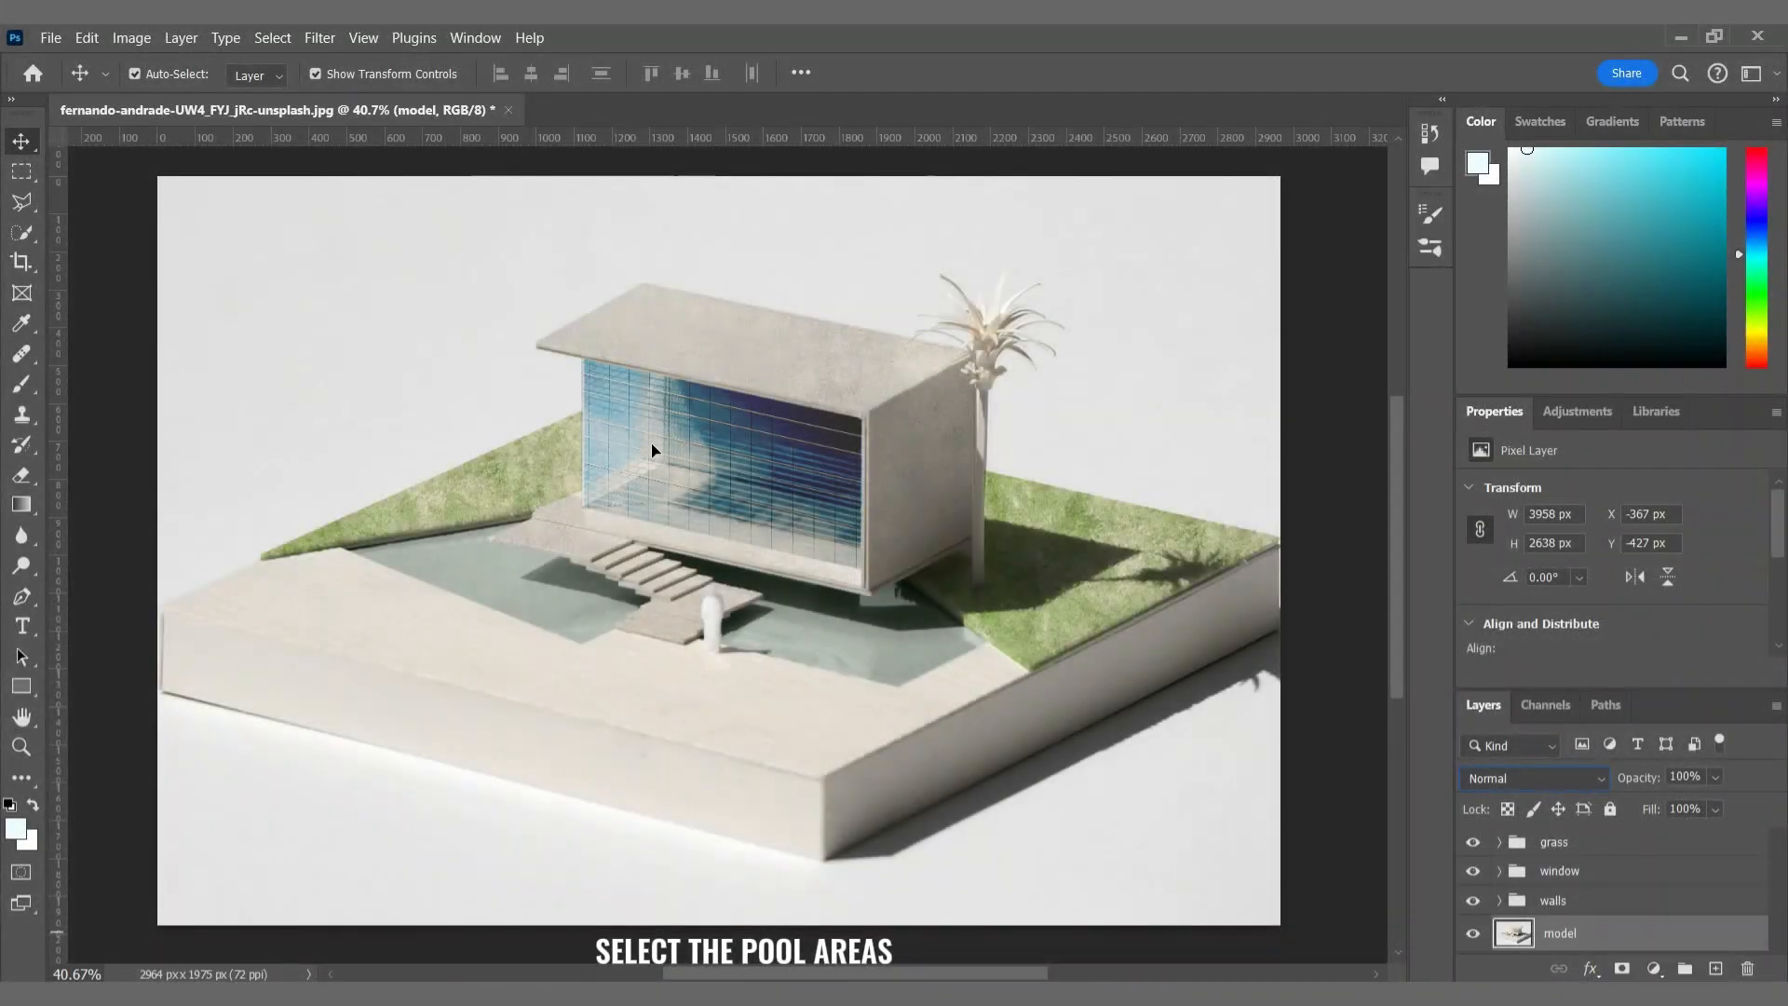
# Step: Outline the pool area left of the stairs on the model layer with the Polygonal Lasso
pyautogui.press('l')
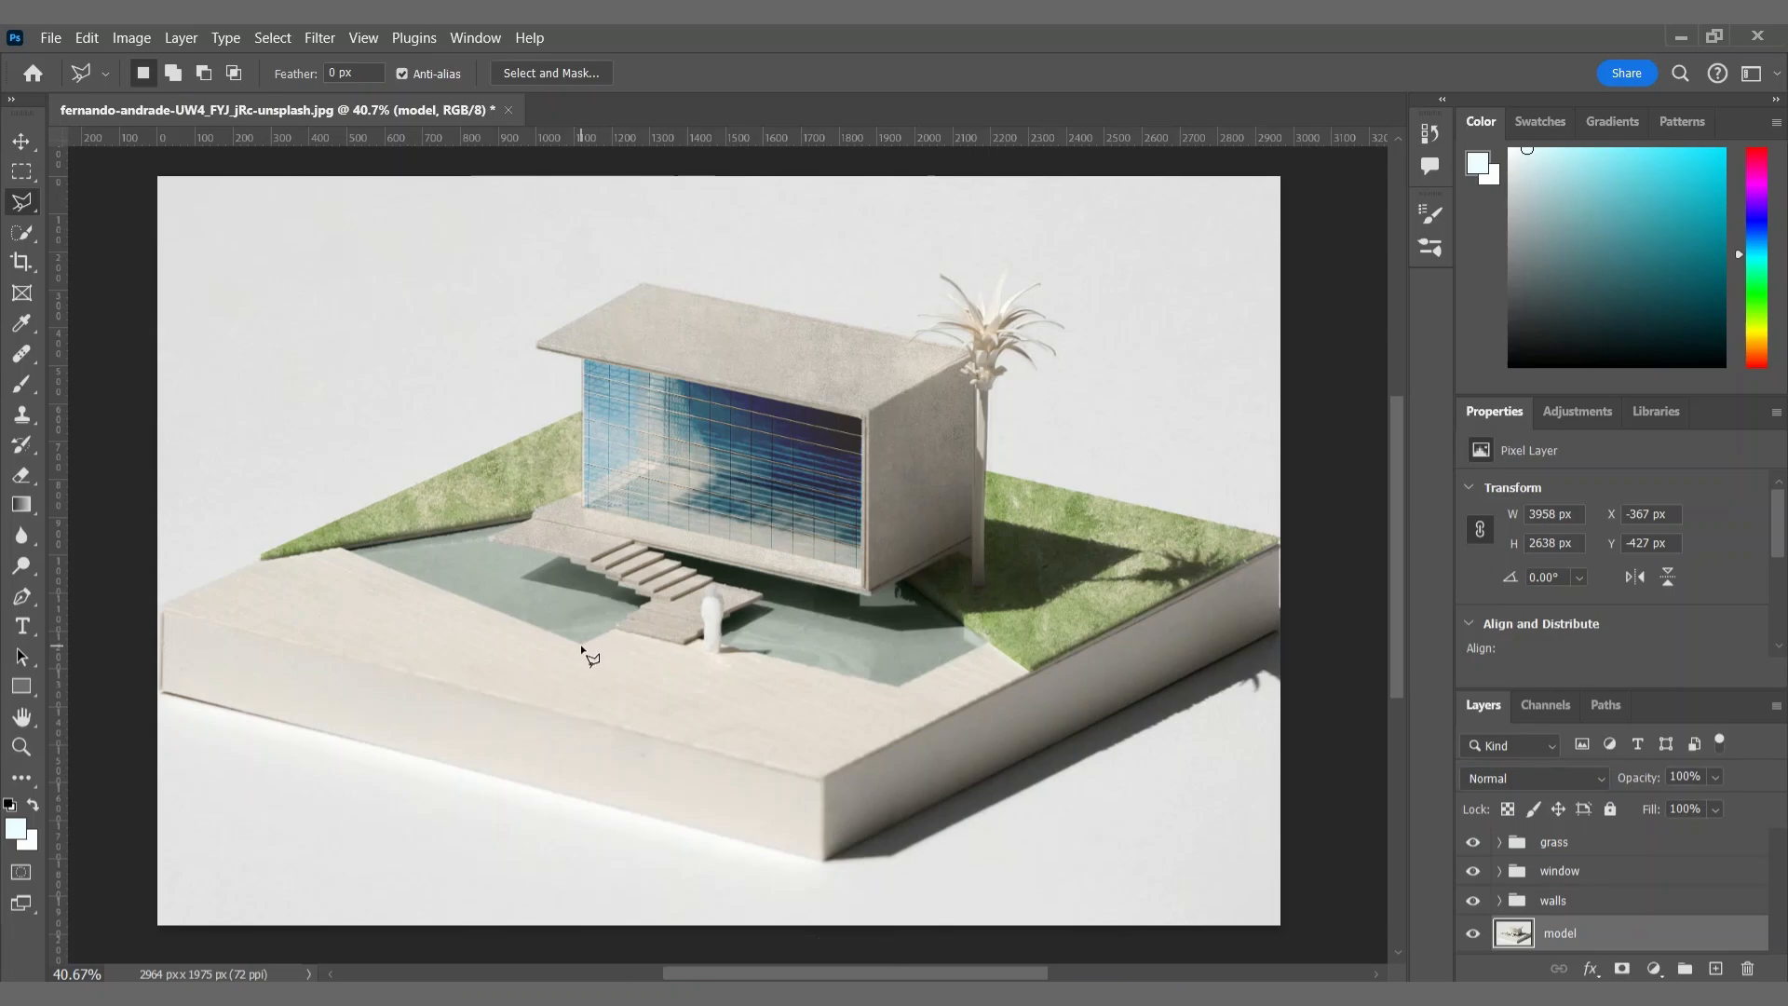
pyautogui.click(579, 646)
pyautogui.click(345, 547)
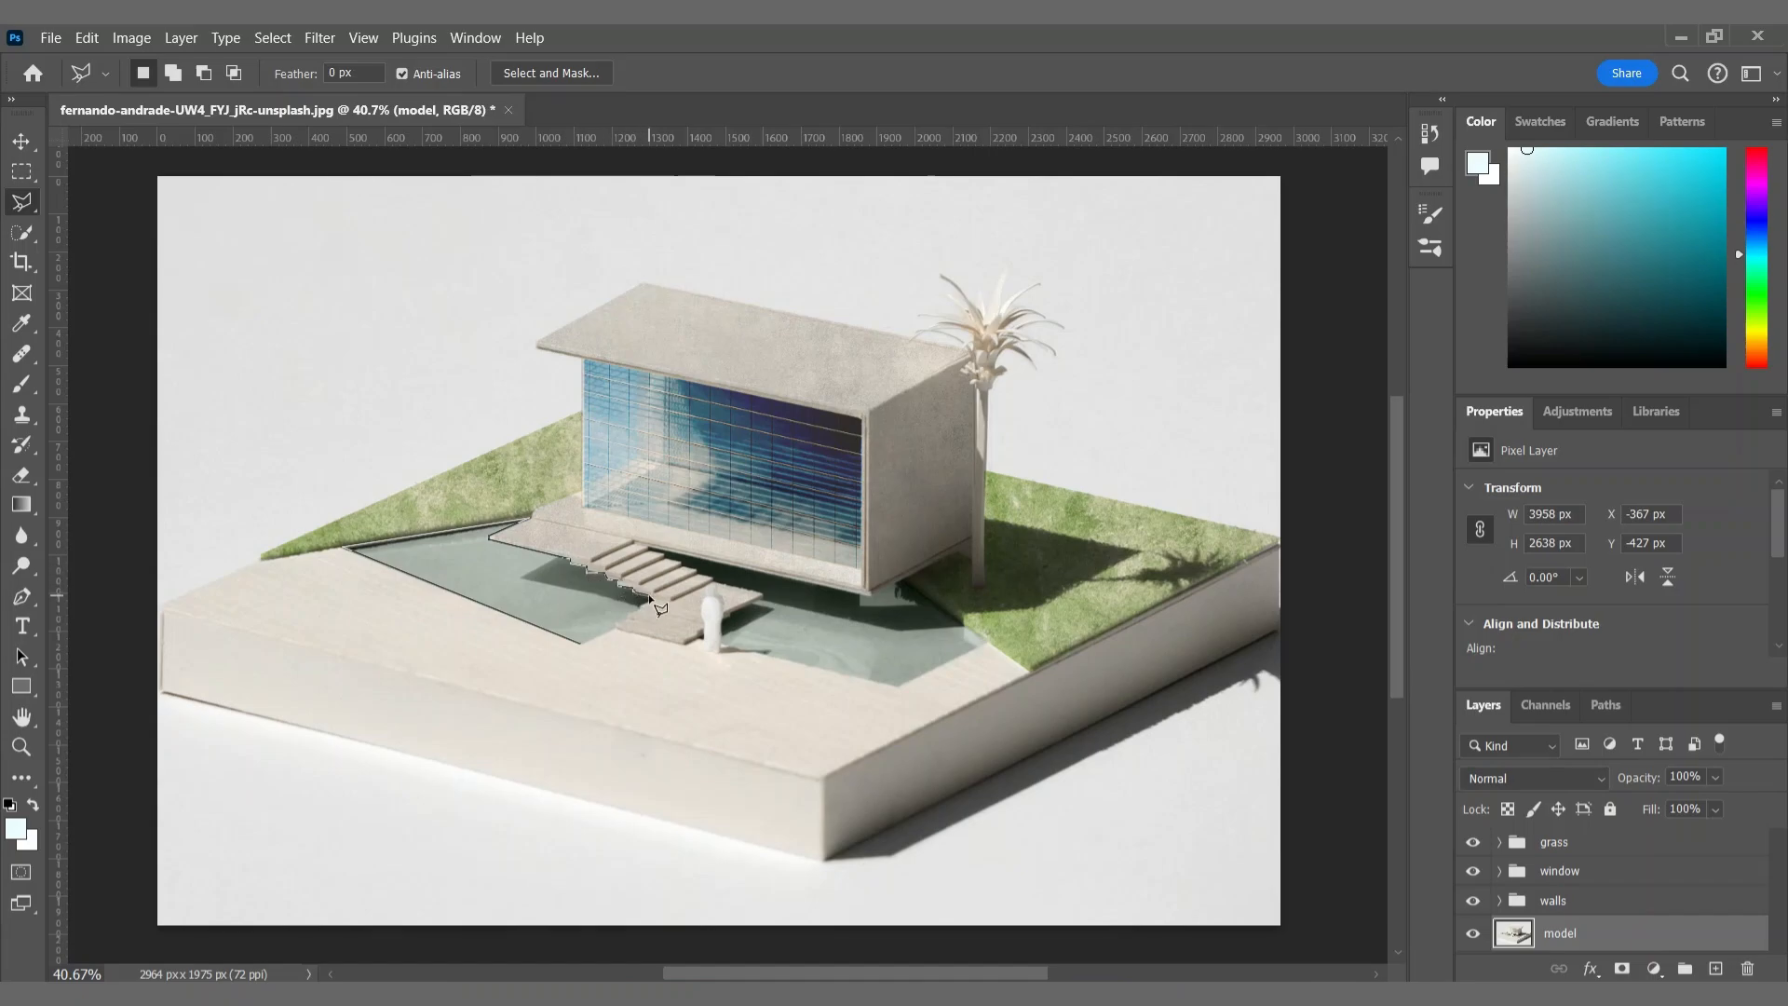
pyautogui.click(580, 645)
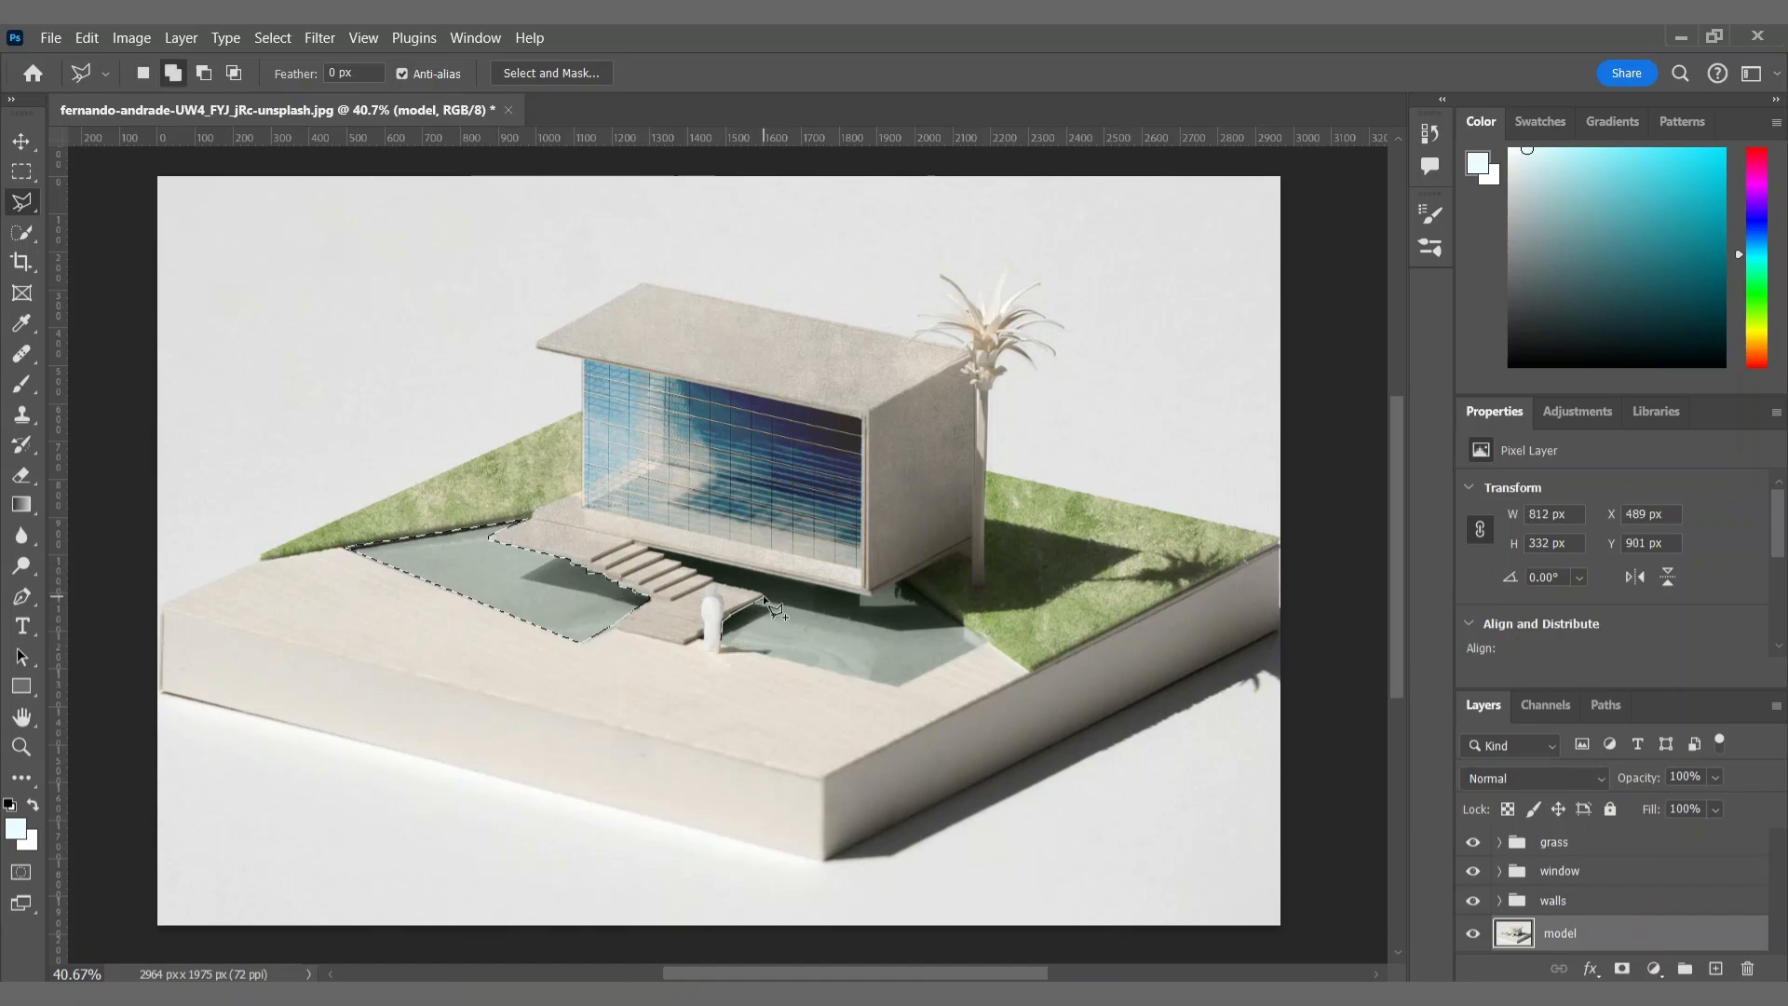
# Step: Add the pool area right of the stairs to the selection, following the building's base and the figure
pyautogui.click(700, 575)
pyautogui.click(682, 564)
pyautogui.click(661, 554)
pyautogui.click(650, 546)
pyautogui.click(868, 593)
pyautogui.click(904, 578)
pyautogui.click(985, 641)
pyautogui.click(722, 645)
pyautogui.press('v')
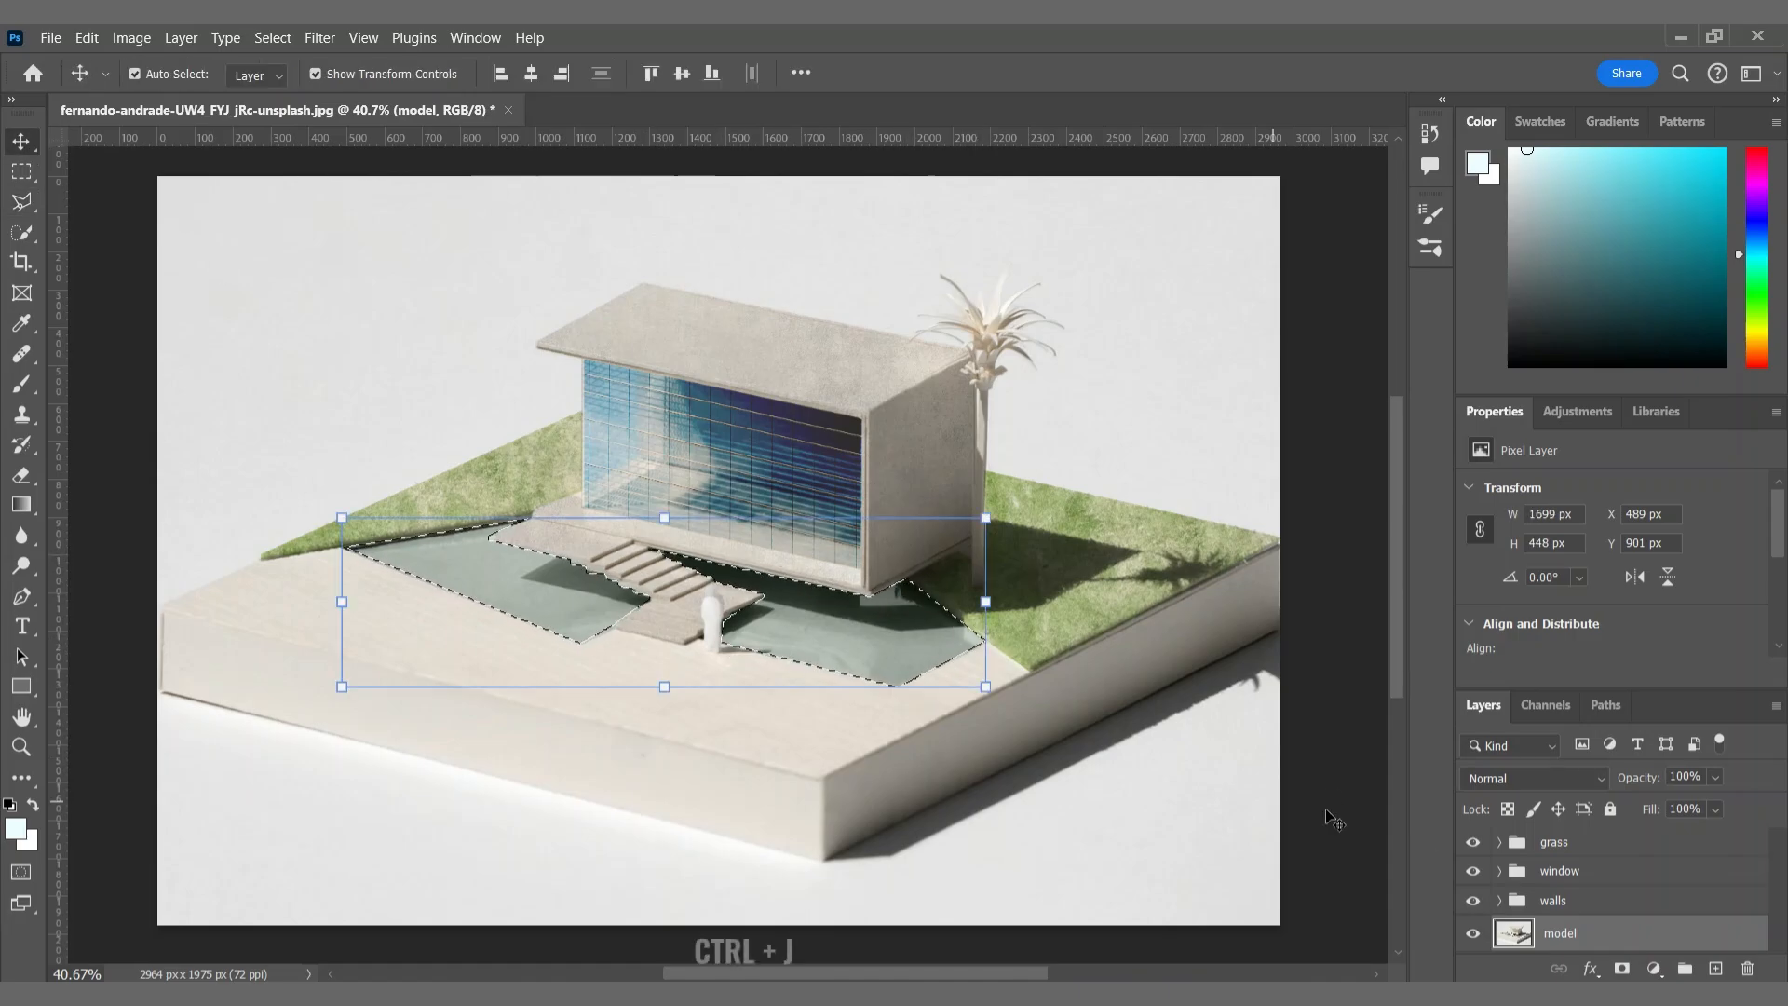
# Step: Copy the pool selection to a new layer named "pool" and move it above the grass group
pyautogui.hotkey('ctrl', 'j')
pyautogui.doubleClick(1576, 932)
pyautogui.write('pool')
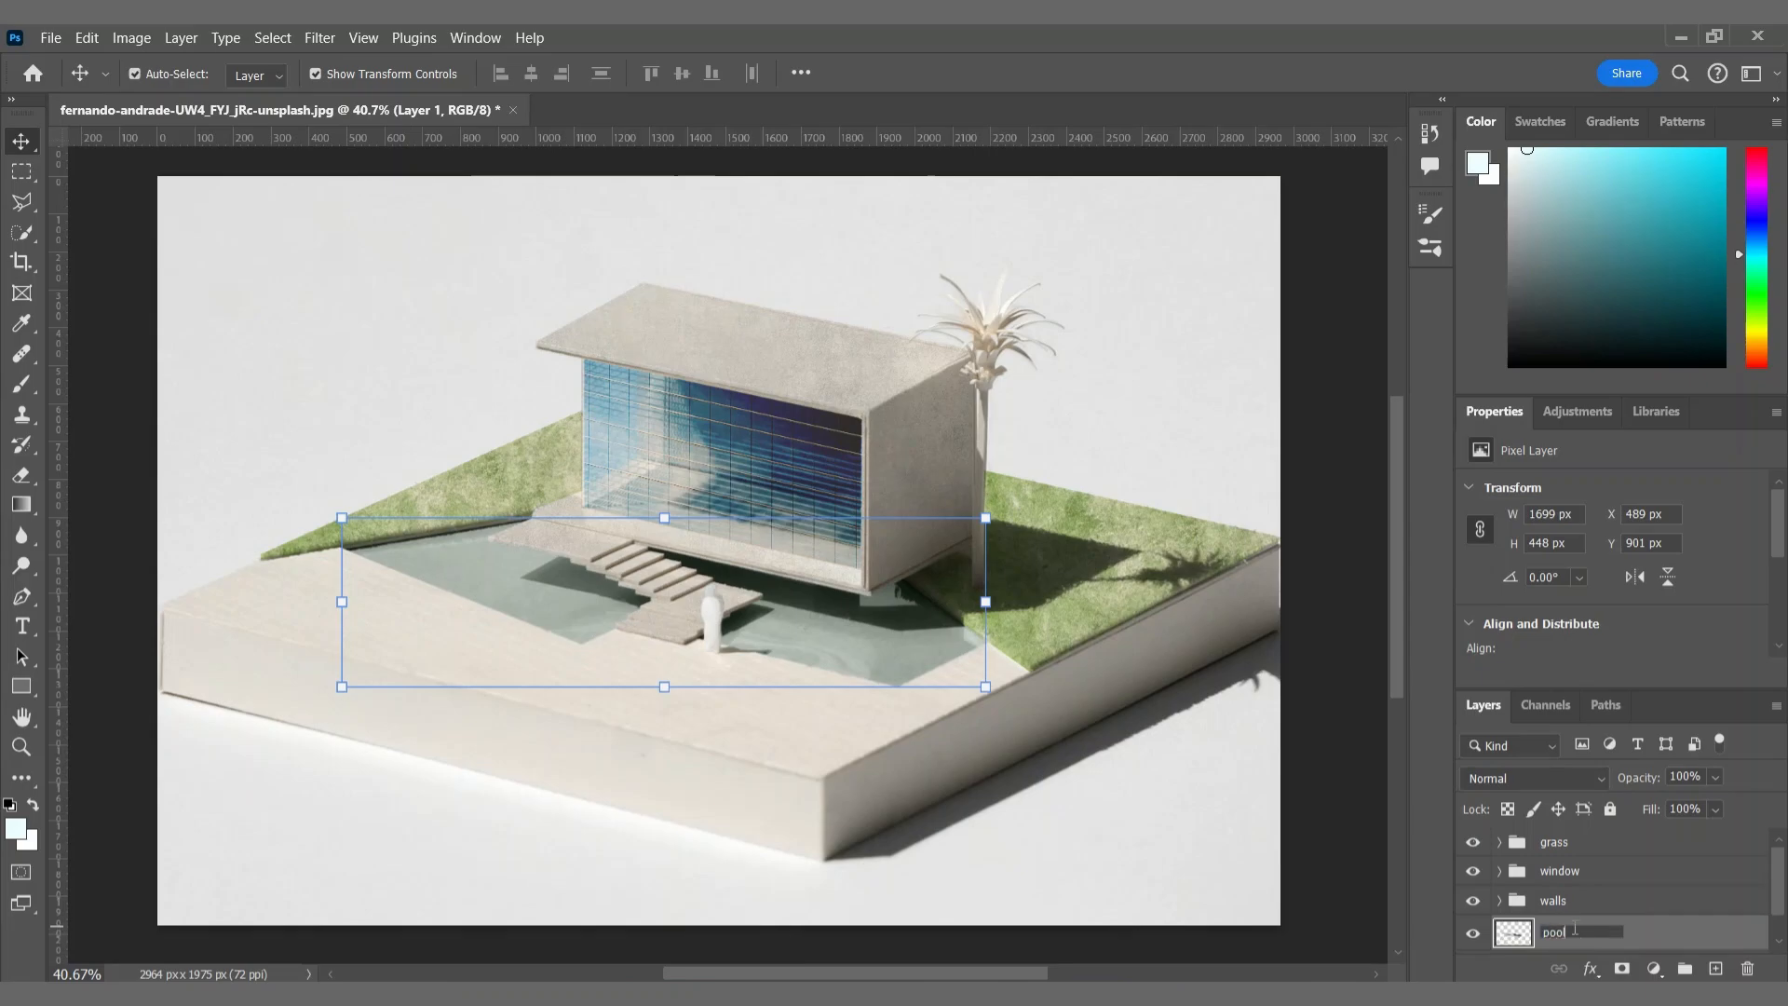
pyautogui.press('Return')
pyautogui.moveTo(1638, 932); pyautogui.dragTo(1576, 846)
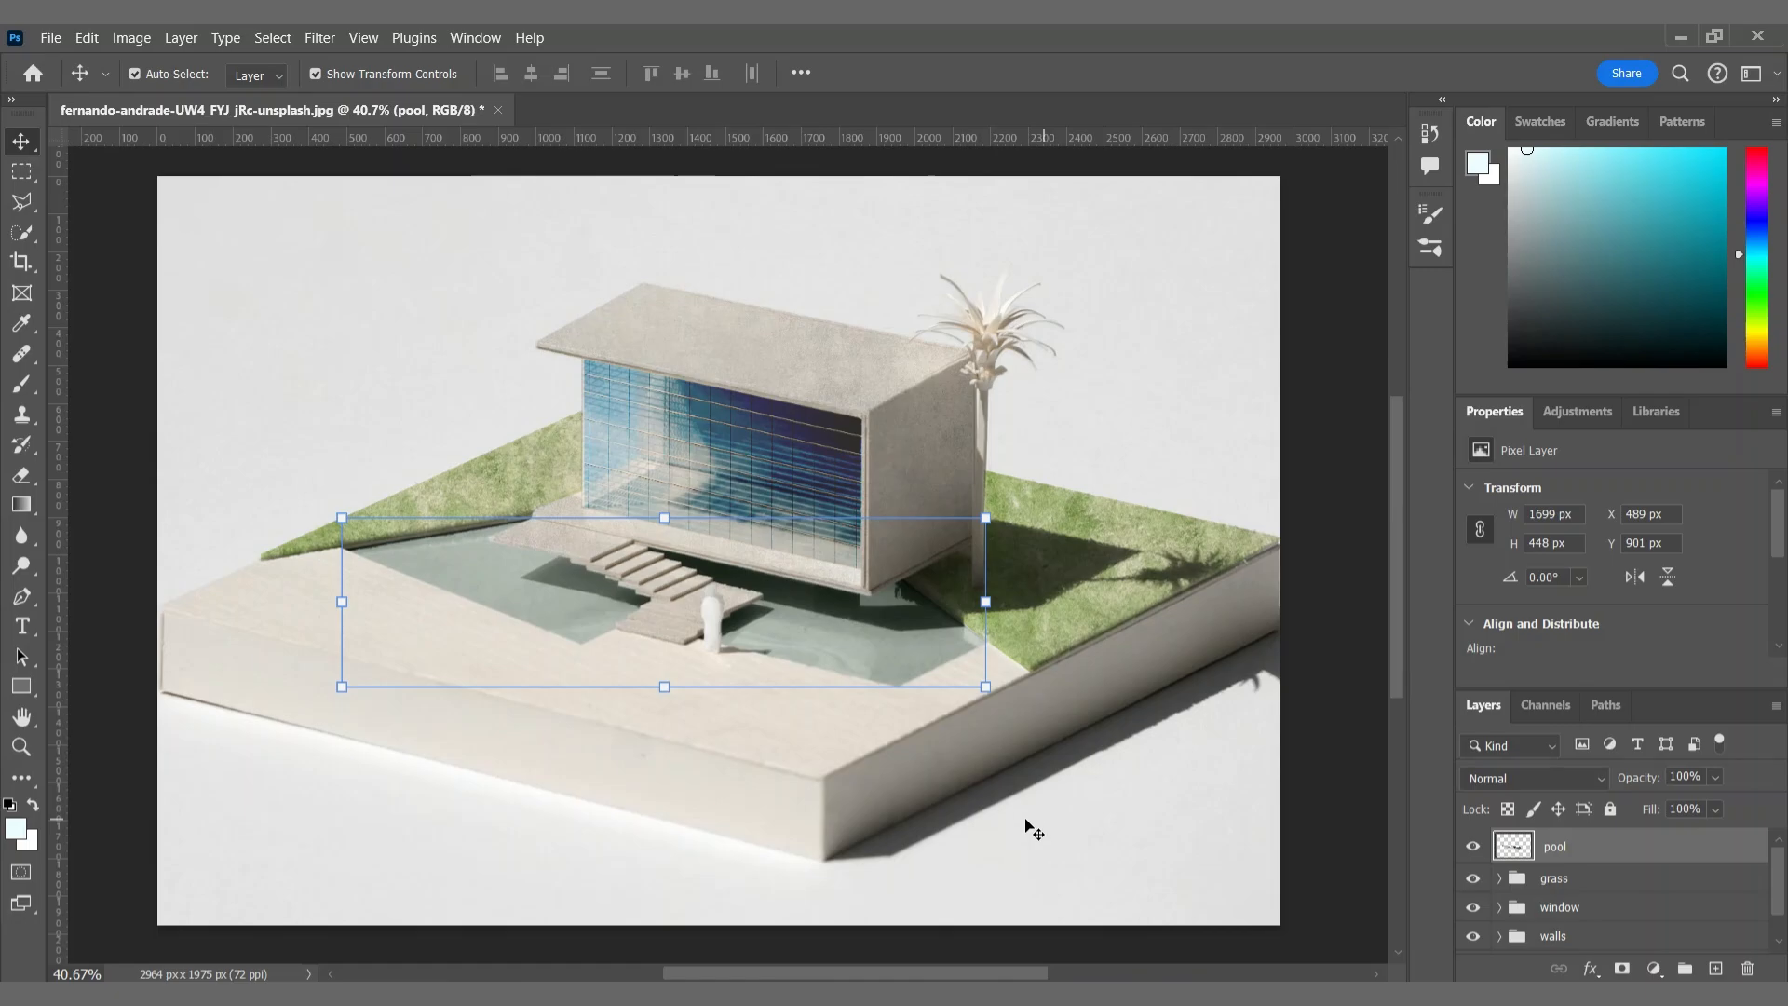
# Step: Place the 3d-rendering-modern-house-with-swimming-pool-blue-sky-background image at 37.29% scale over the model and clip it to the pool layer
pyautogui.click(799, 993)
pyautogui.click(835, 849)
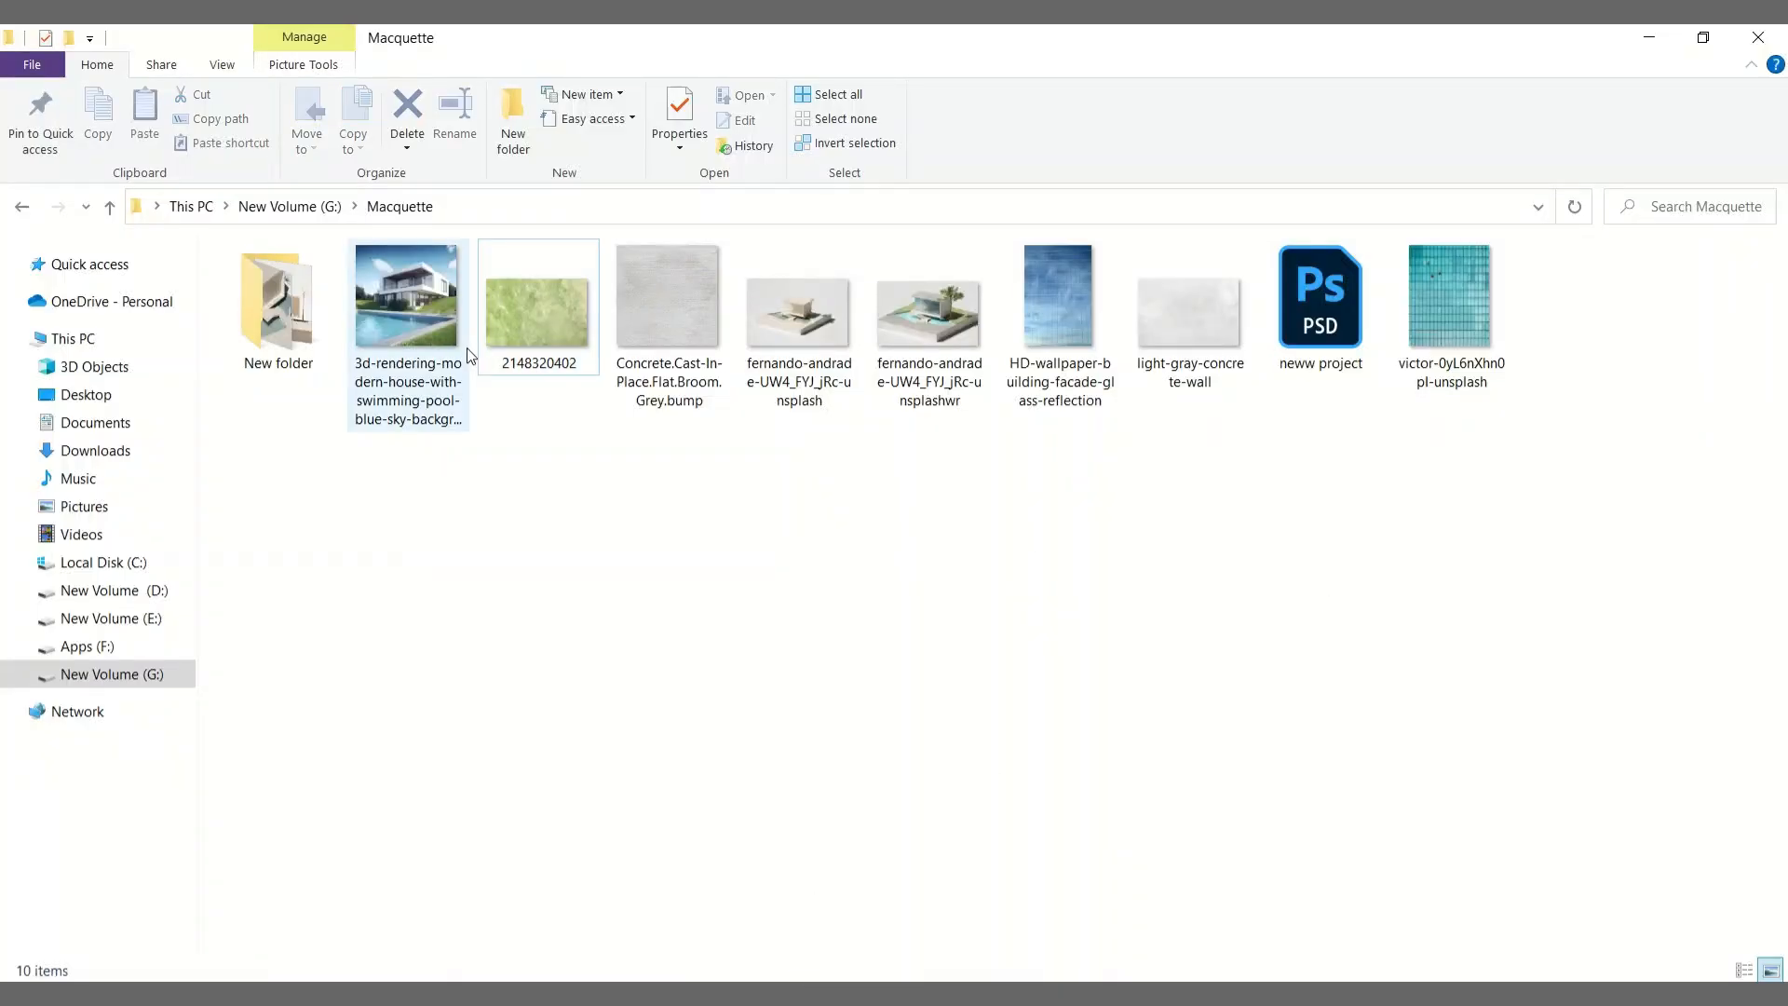
pyautogui.doubleClick(407, 307)
pyautogui.click(1761, 43)
pyautogui.moveTo(407, 307); pyautogui.dragTo(674, 733)
pyautogui.moveTo(716, 934); pyautogui.dragTo(718, 727)
pyautogui.moveTo(790, 656); pyautogui.dragTo(935, 675)
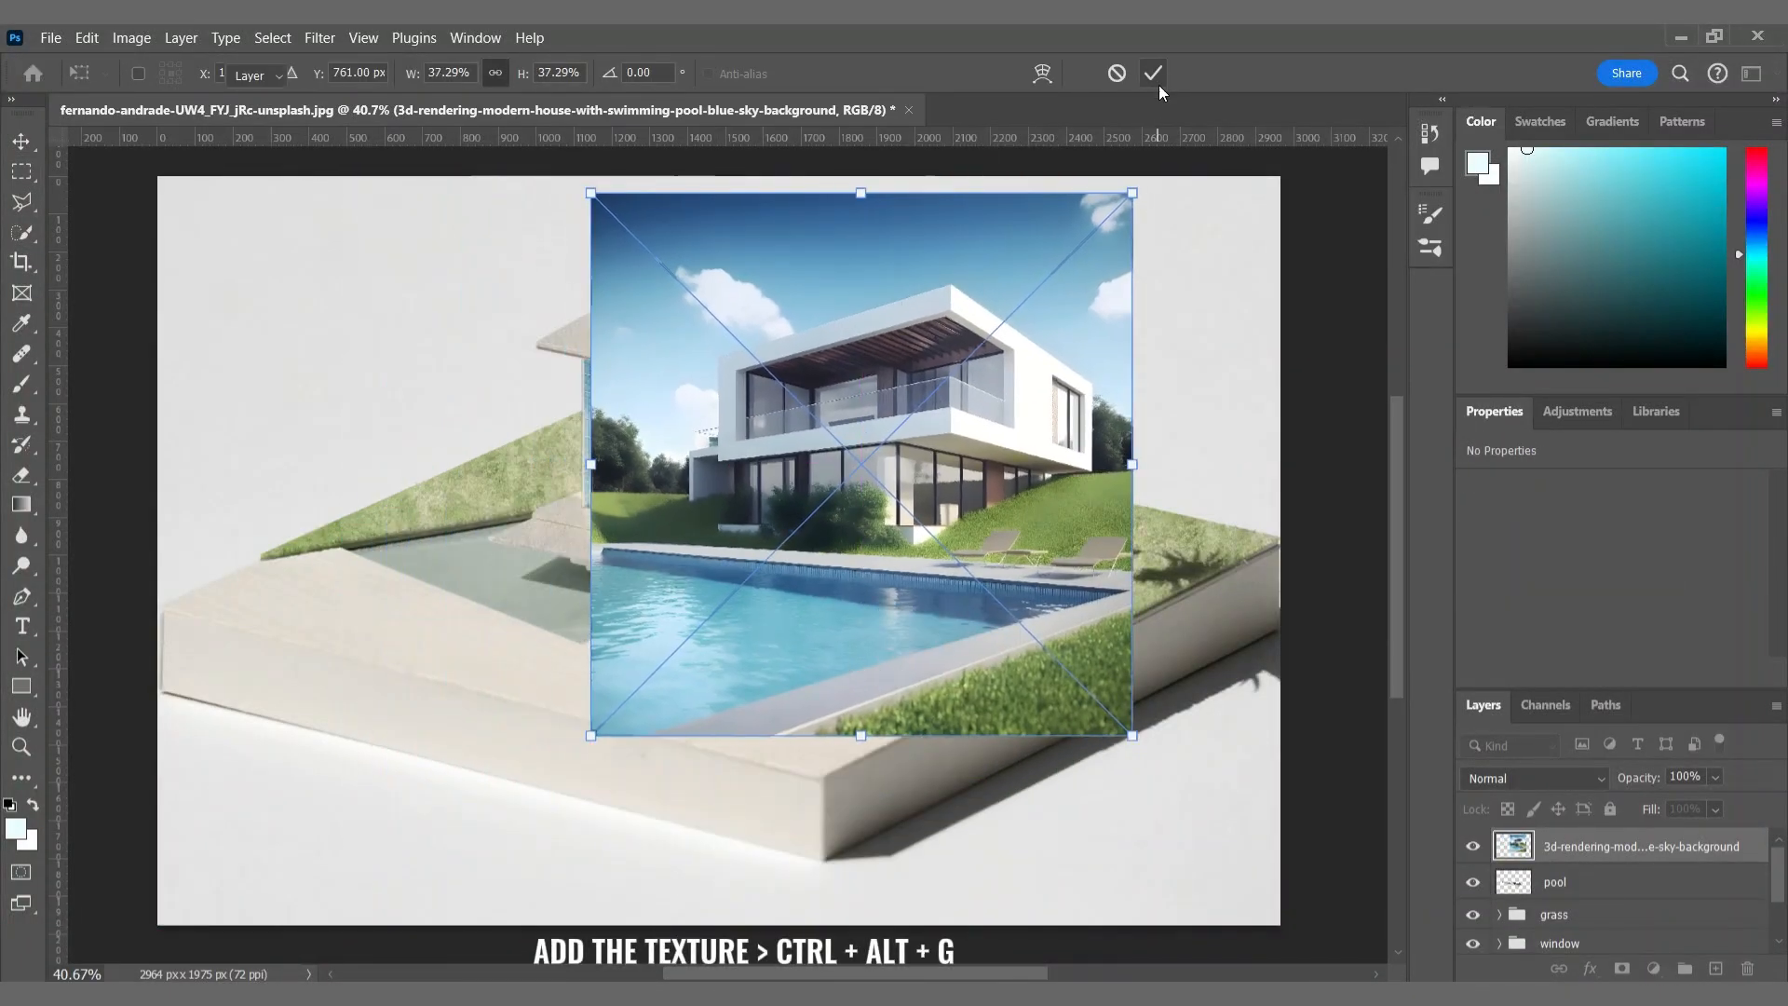
pyautogui.click(1153, 74)
pyautogui.hotkey('ctrl', 'alt', 'g')
# Step: Shift the clipped pool image and enlarge it to 39.34% so its water fills the pool's right part
pyautogui.moveTo(835, 632); pyautogui.dragTo(891, 631)
pyautogui.moveTo(1194, 464); pyautogui.dragTo(1220, 460)
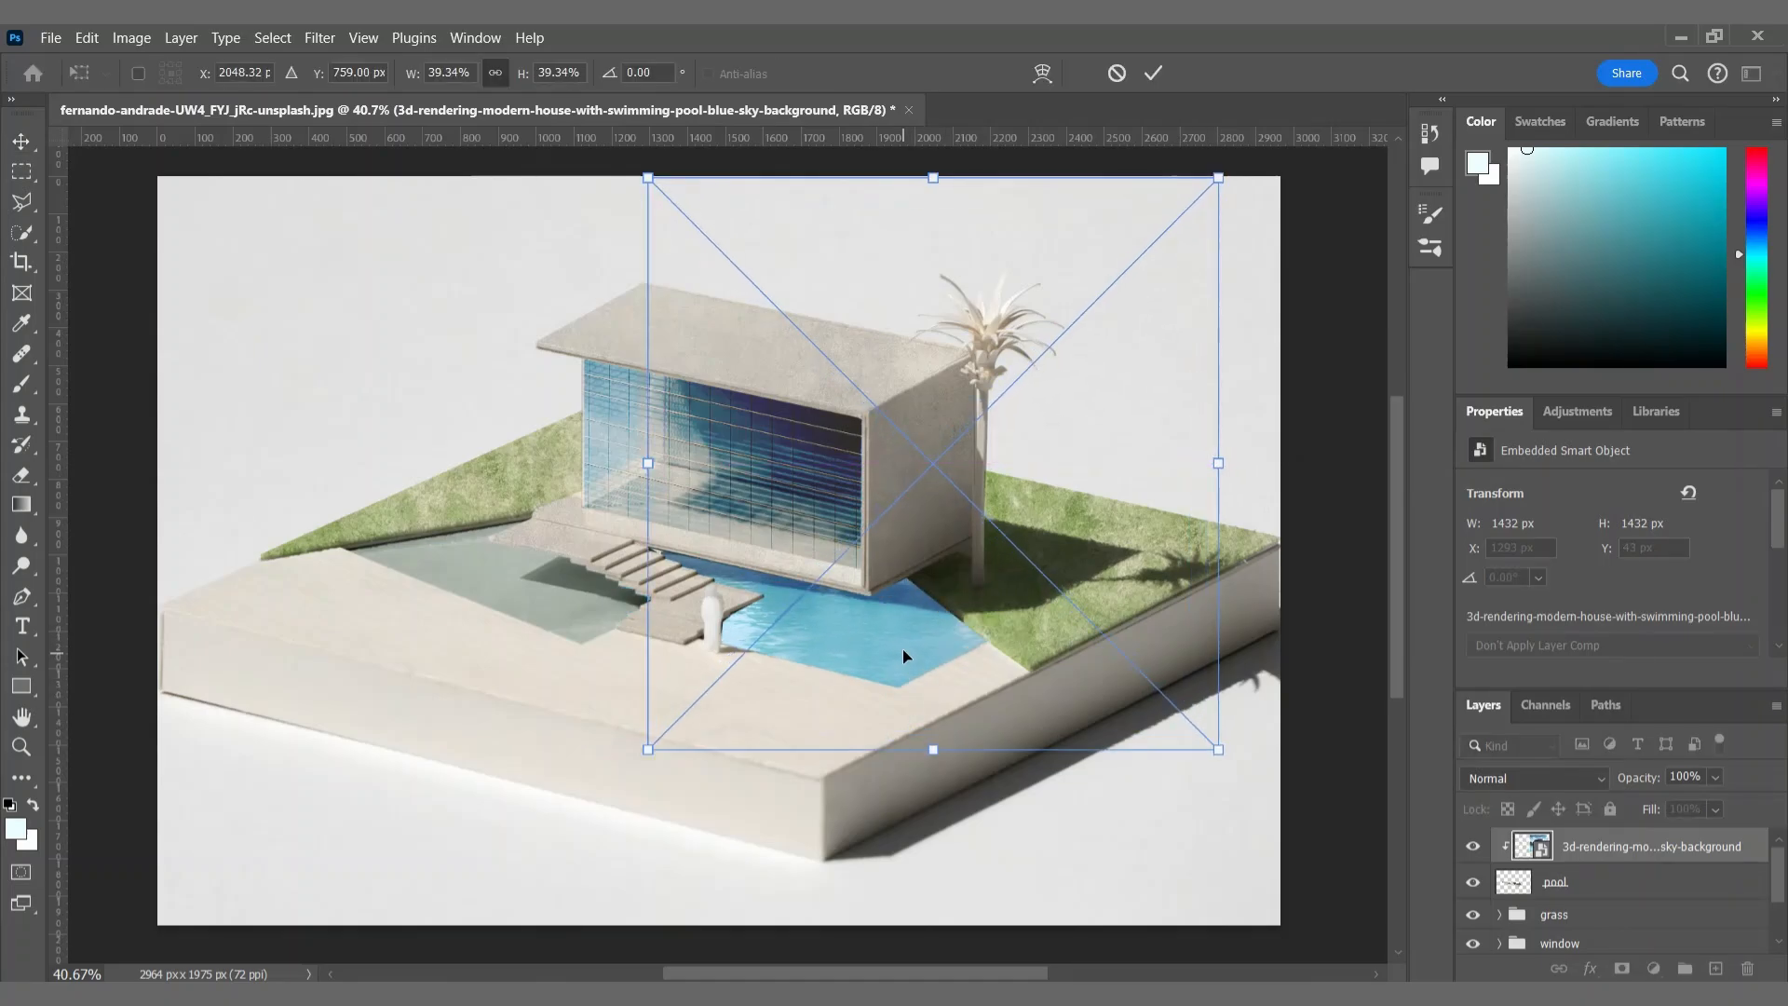
pyautogui.press('Return')
# Step: Duplicate the pool image, move the copy over the pool's left part and flip it horizontally
pyautogui.hotkey('ctrl', 'j')
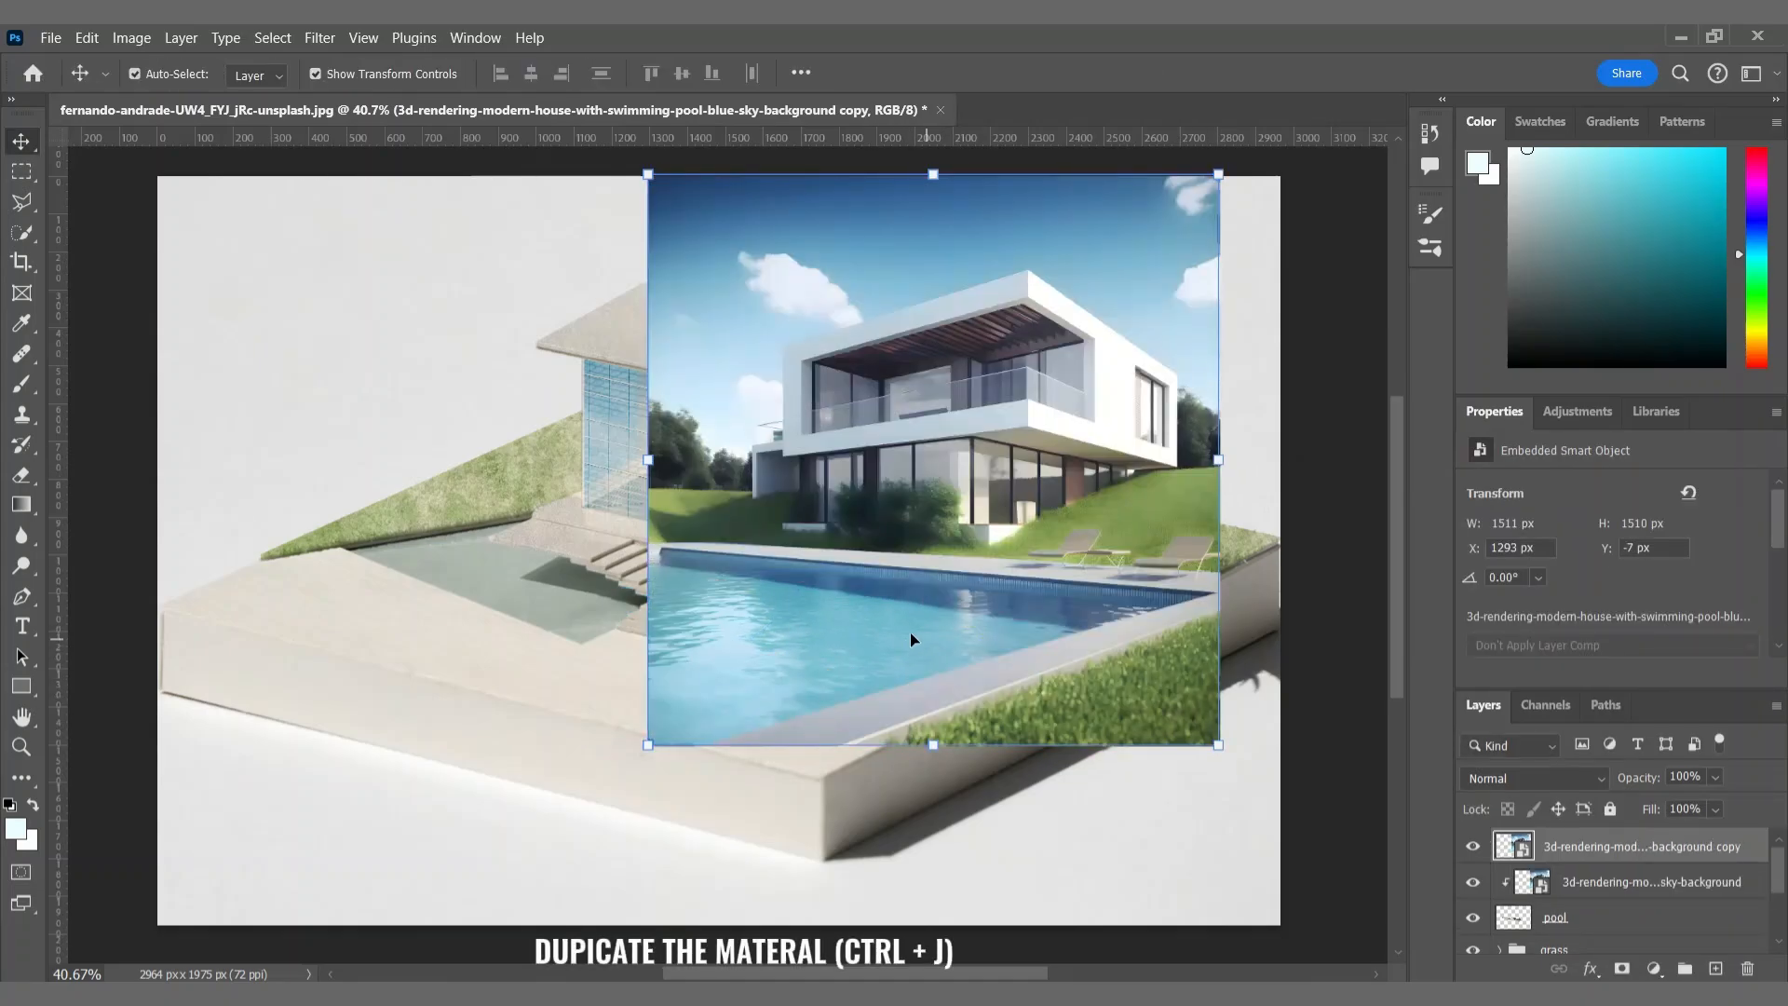
pyautogui.moveTo(909, 634); pyautogui.dragTo(537, 553)
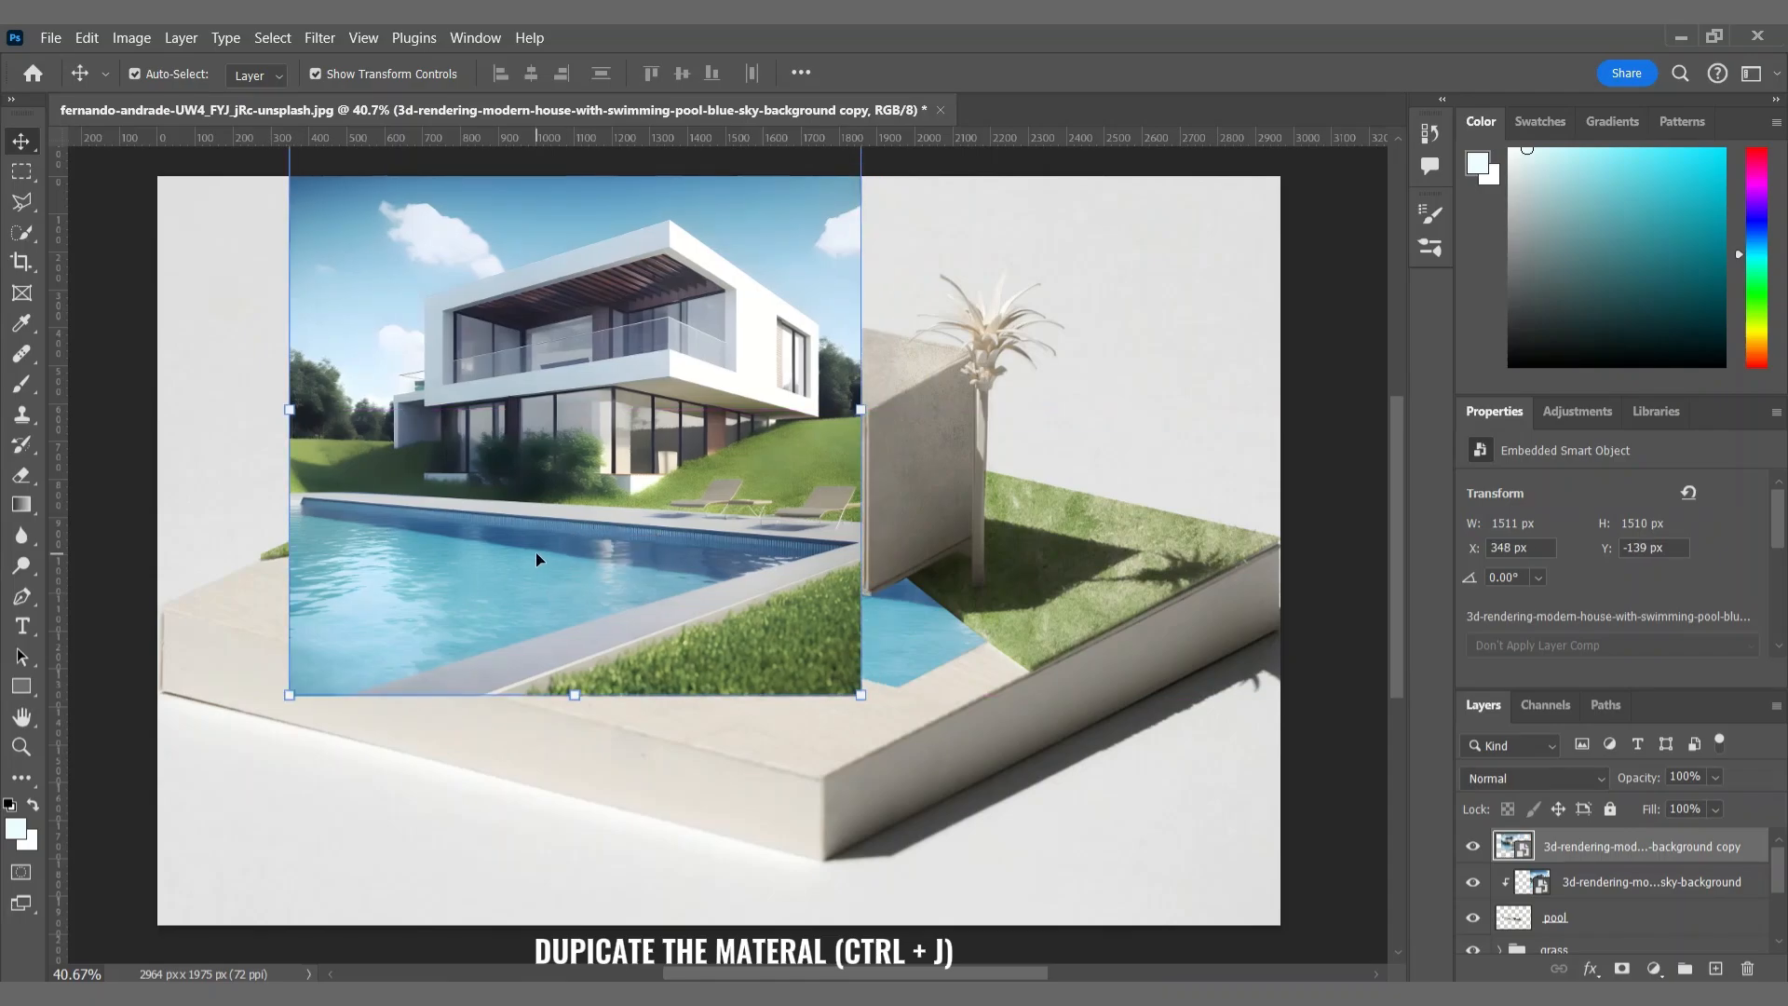
pyautogui.hotkey('ctrl', 't')
pyautogui.rightClick(536, 553)
pyautogui.click(564, 521)
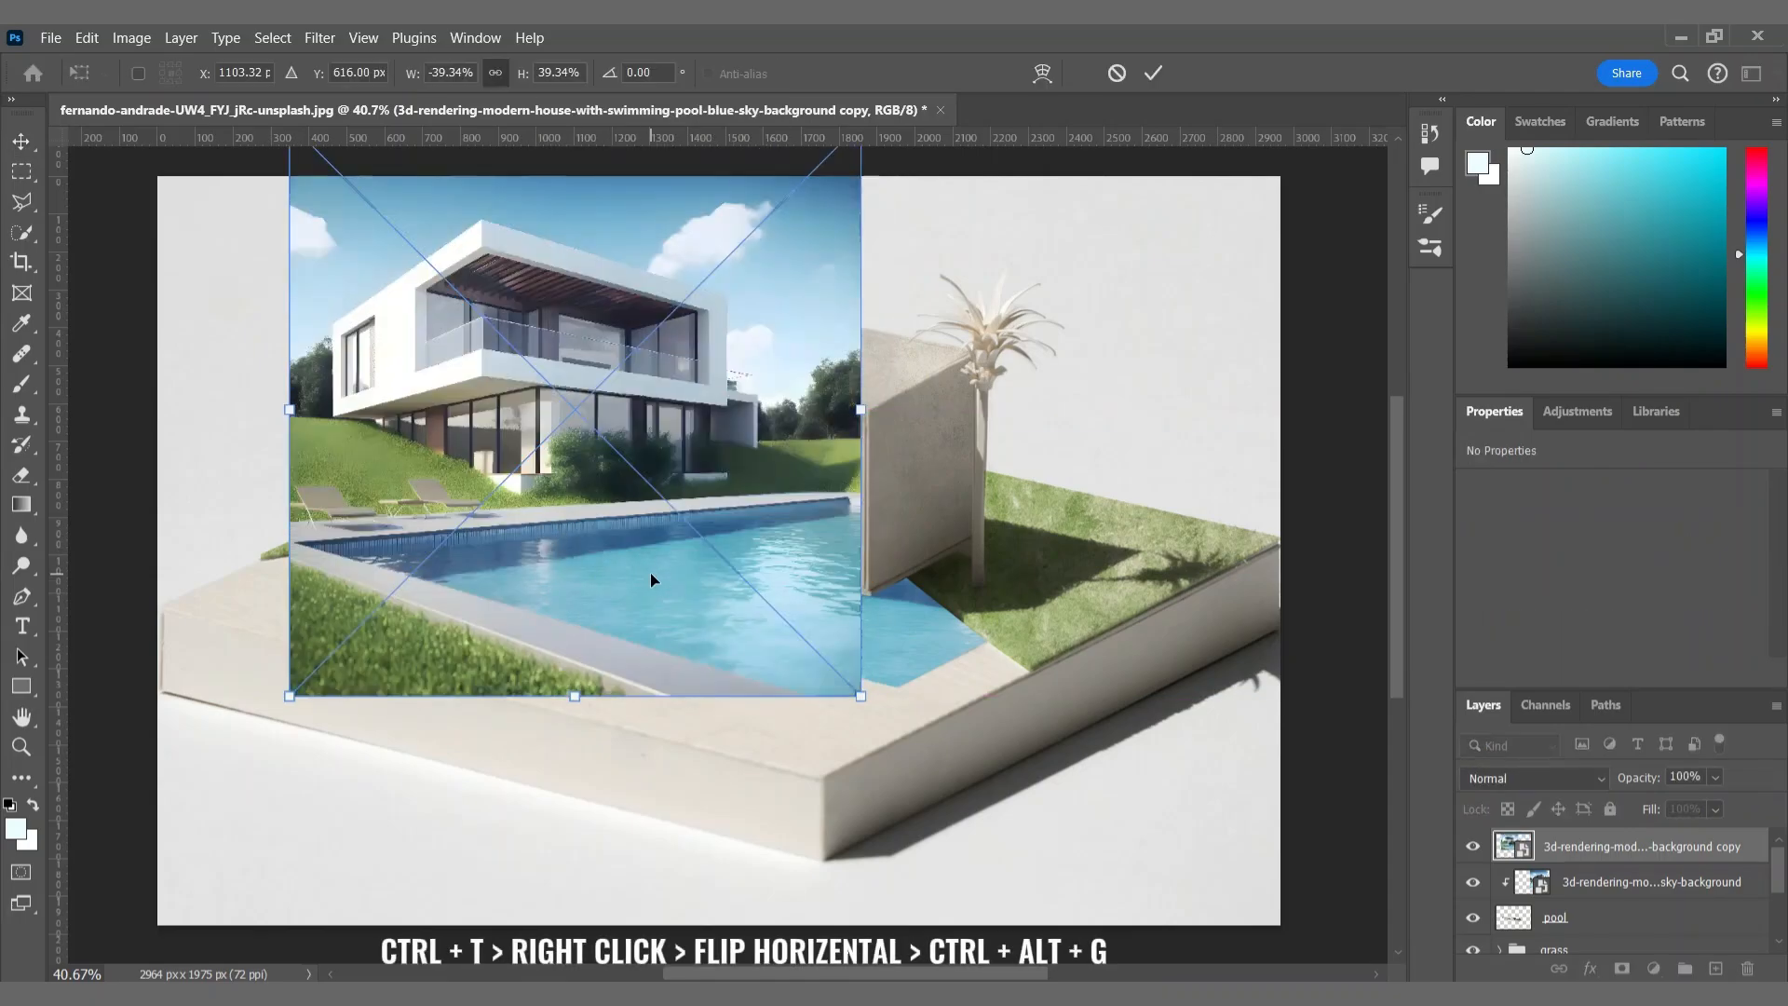
pyautogui.press('Return')
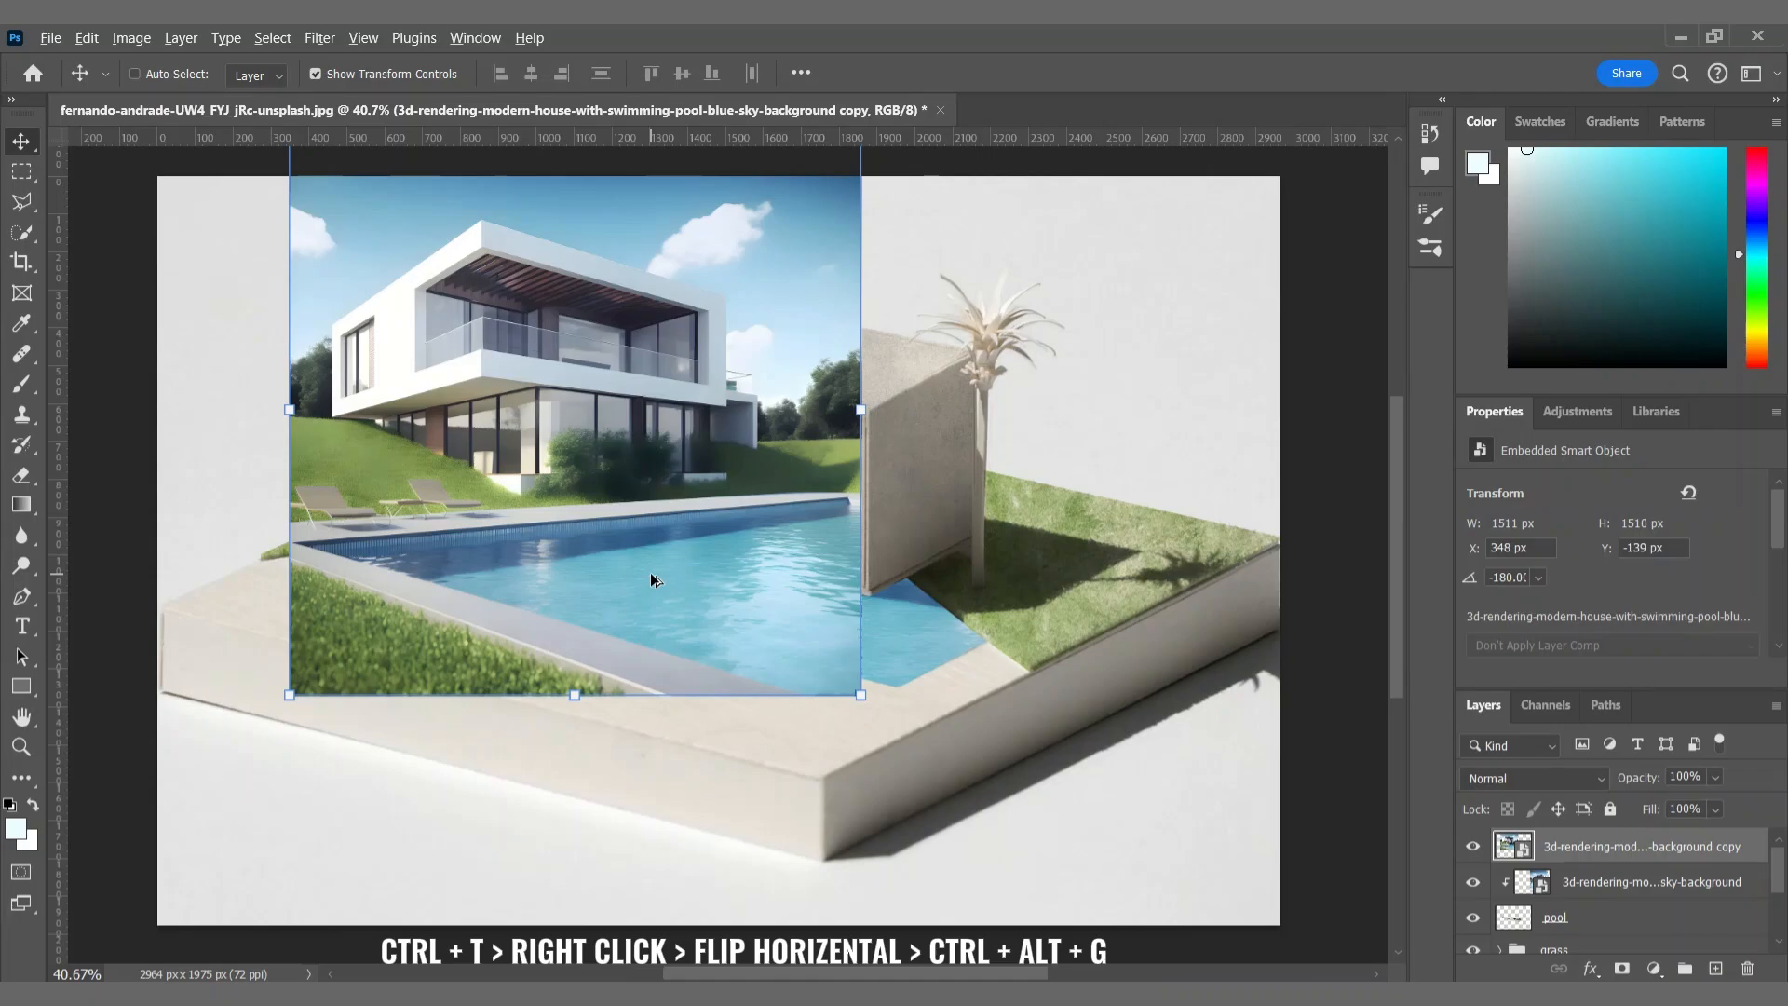
# Step: Clip the flipped copy to the pool layer and position its water over the pool's left part
pyautogui.hotkey('ctrl', 'alt', 'g')
pyautogui.moveTo(650, 578); pyautogui.dragTo(507, 582)
pyautogui.moveTo(547, 584); pyautogui.dragTo(529, 584)
# Step: Merge both pool image layers into one and set its blending mode to Overlay
pyautogui.keyDown('shift'); pyautogui.click(1644, 885); pyautogui.keyUp('shift')
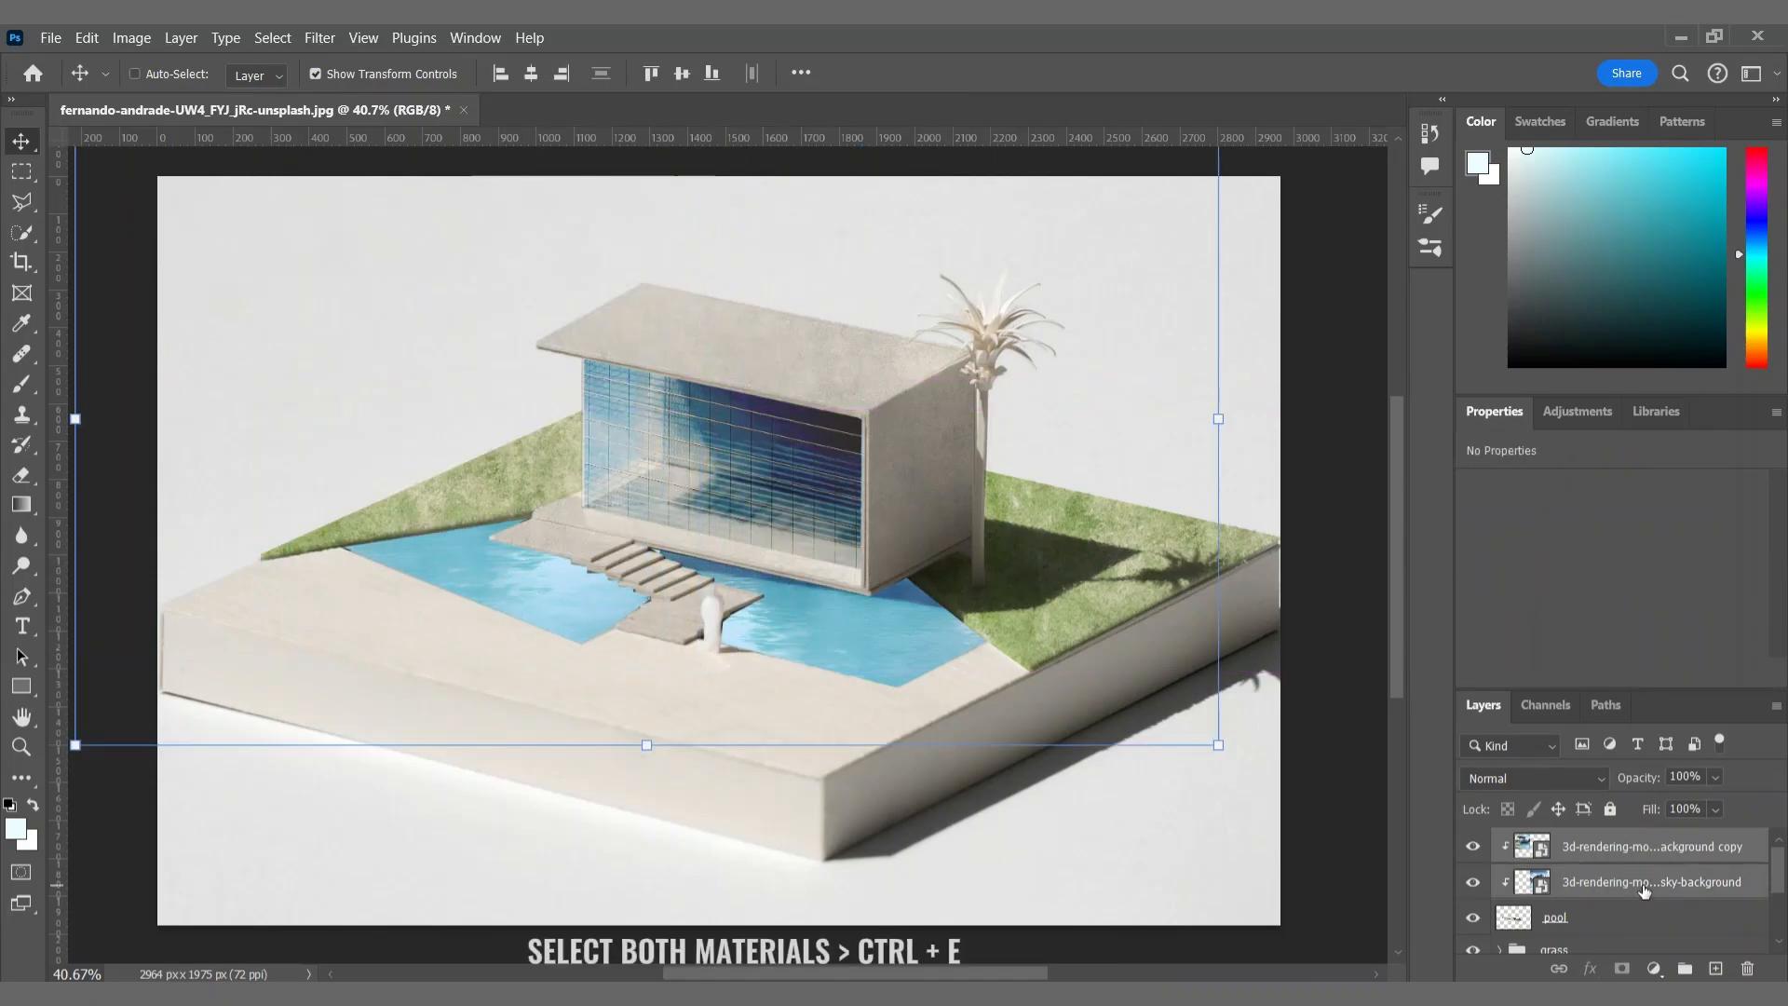
pyautogui.hotkey('ctrl', 'e')
pyautogui.click(1535, 778)
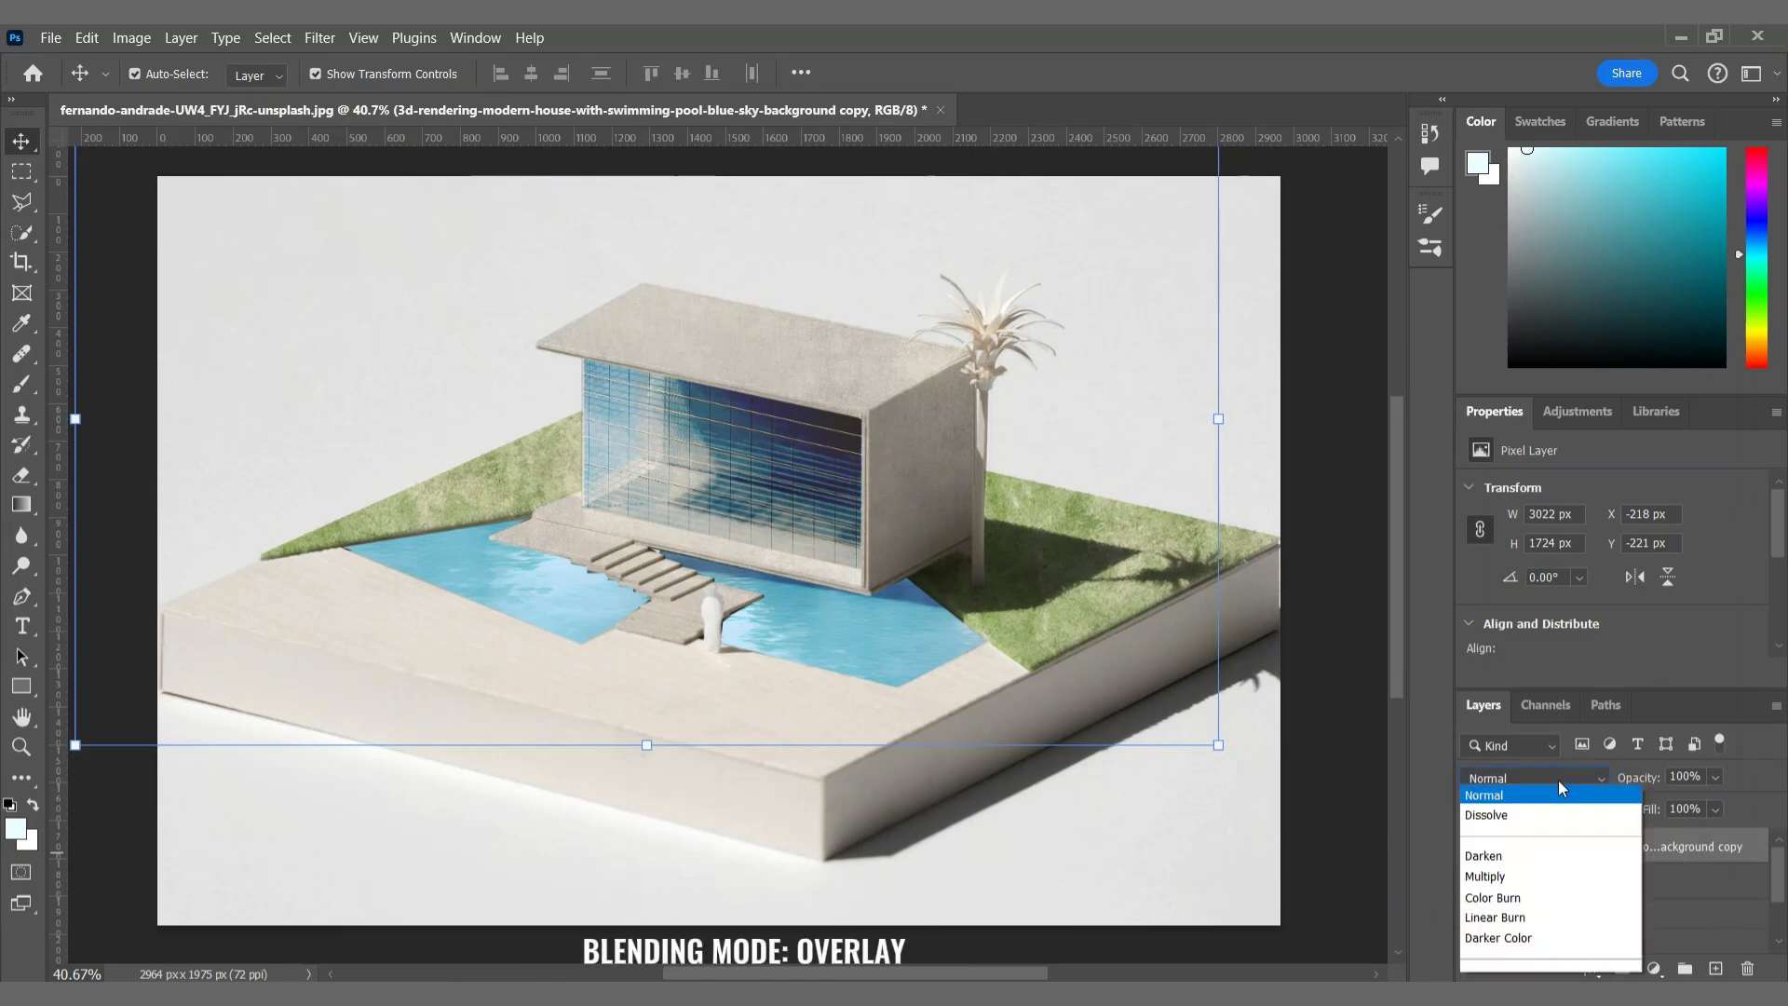
pyautogui.click(1521, 642)
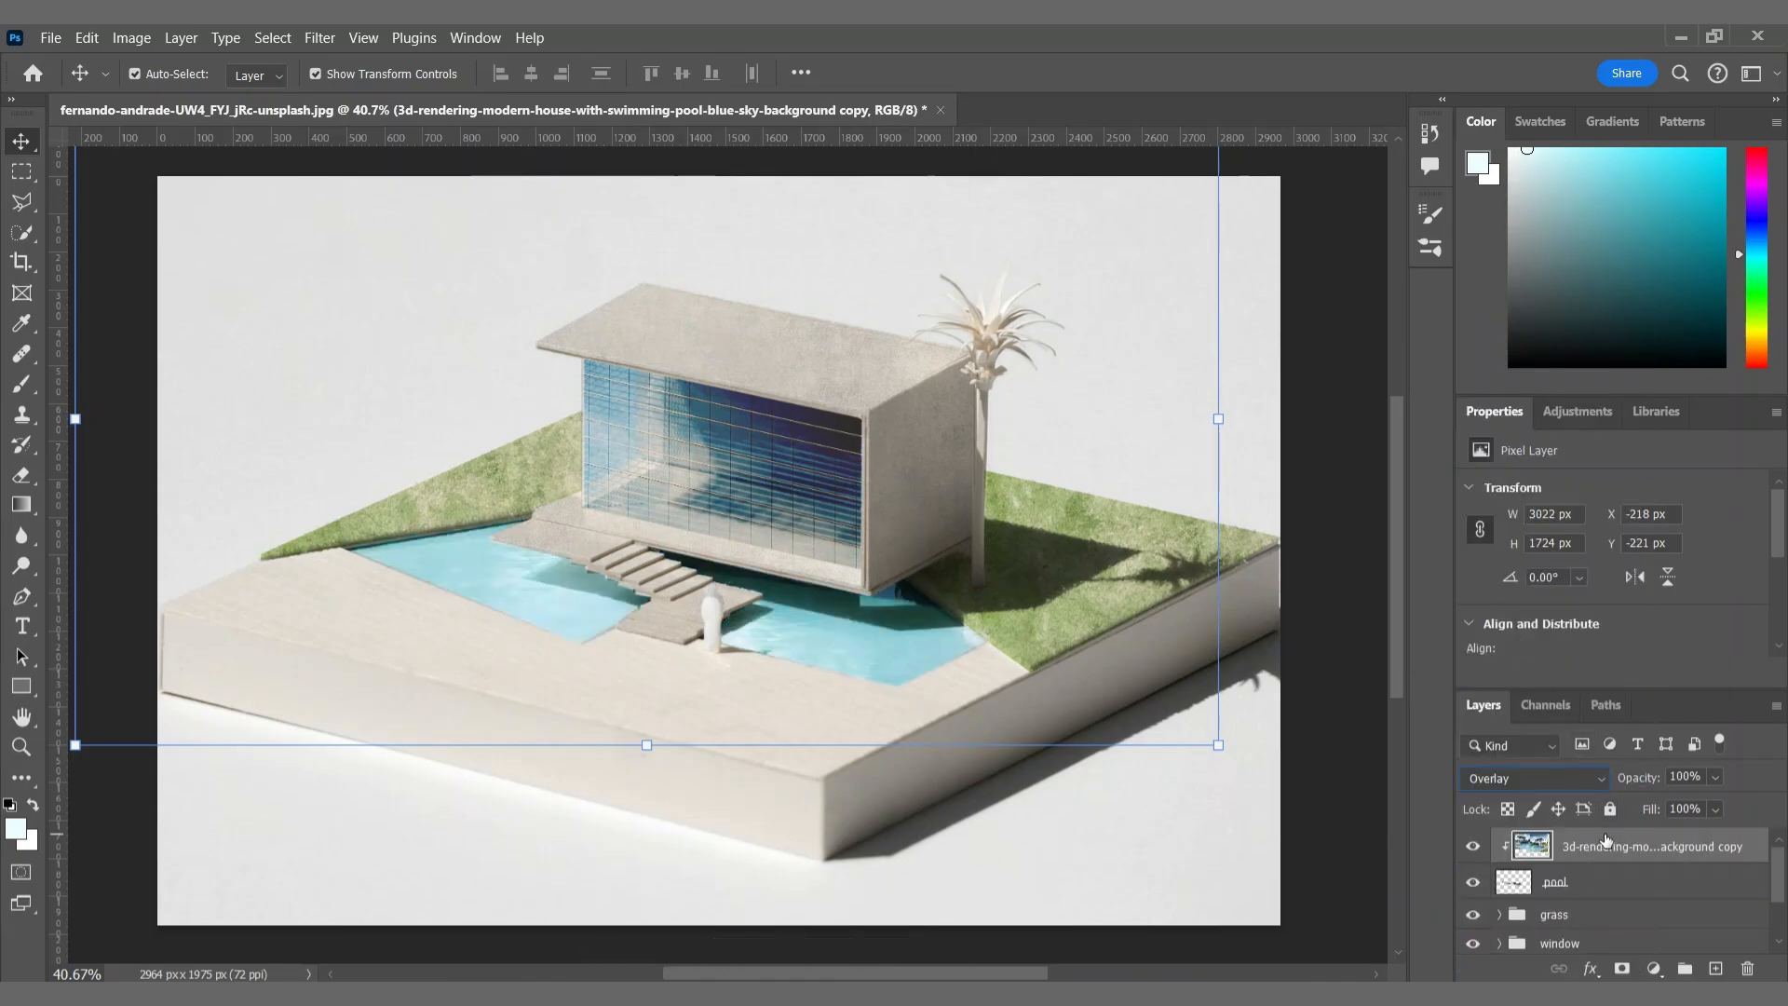
# Step: Group the pool layer and its clipped water image, and name the group pool
pyautogui.click(1472, 848)
pyautogui.keyDown('shift'); pyautogui.click(1595, 878); pyautogui.keyUp('shift')
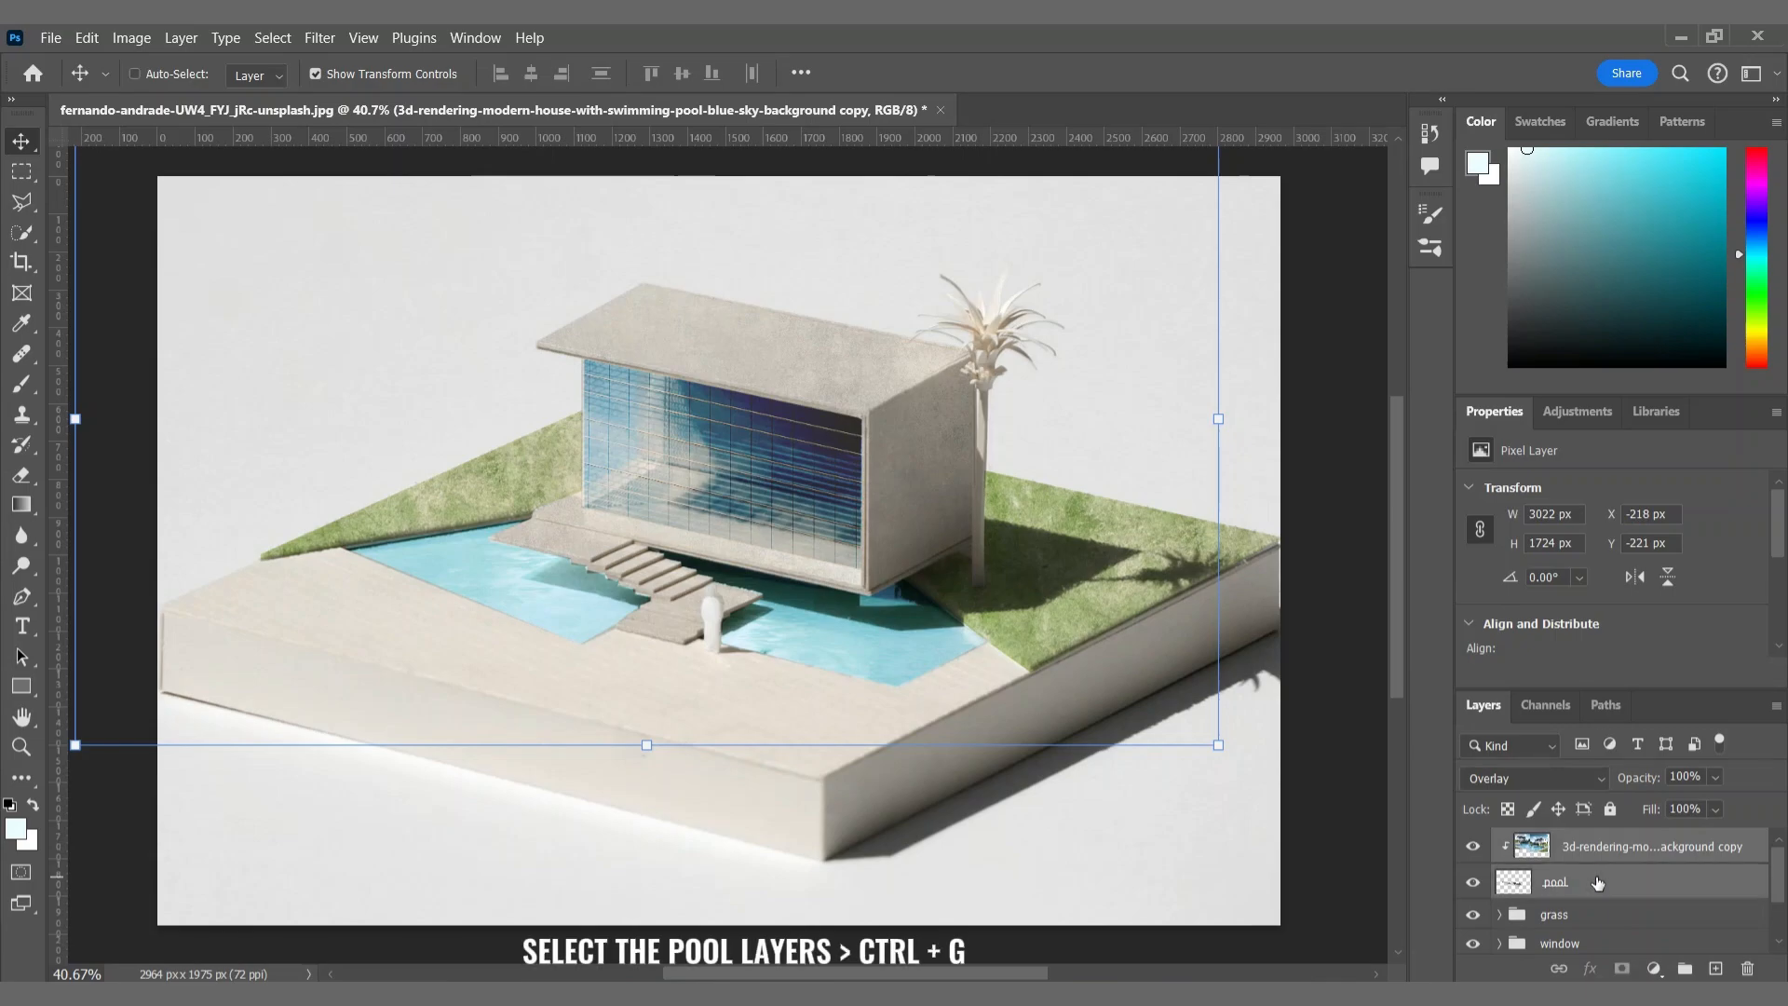
pyautogui.hotkey('ctrl', 'g')
pyautogui.write('pool')
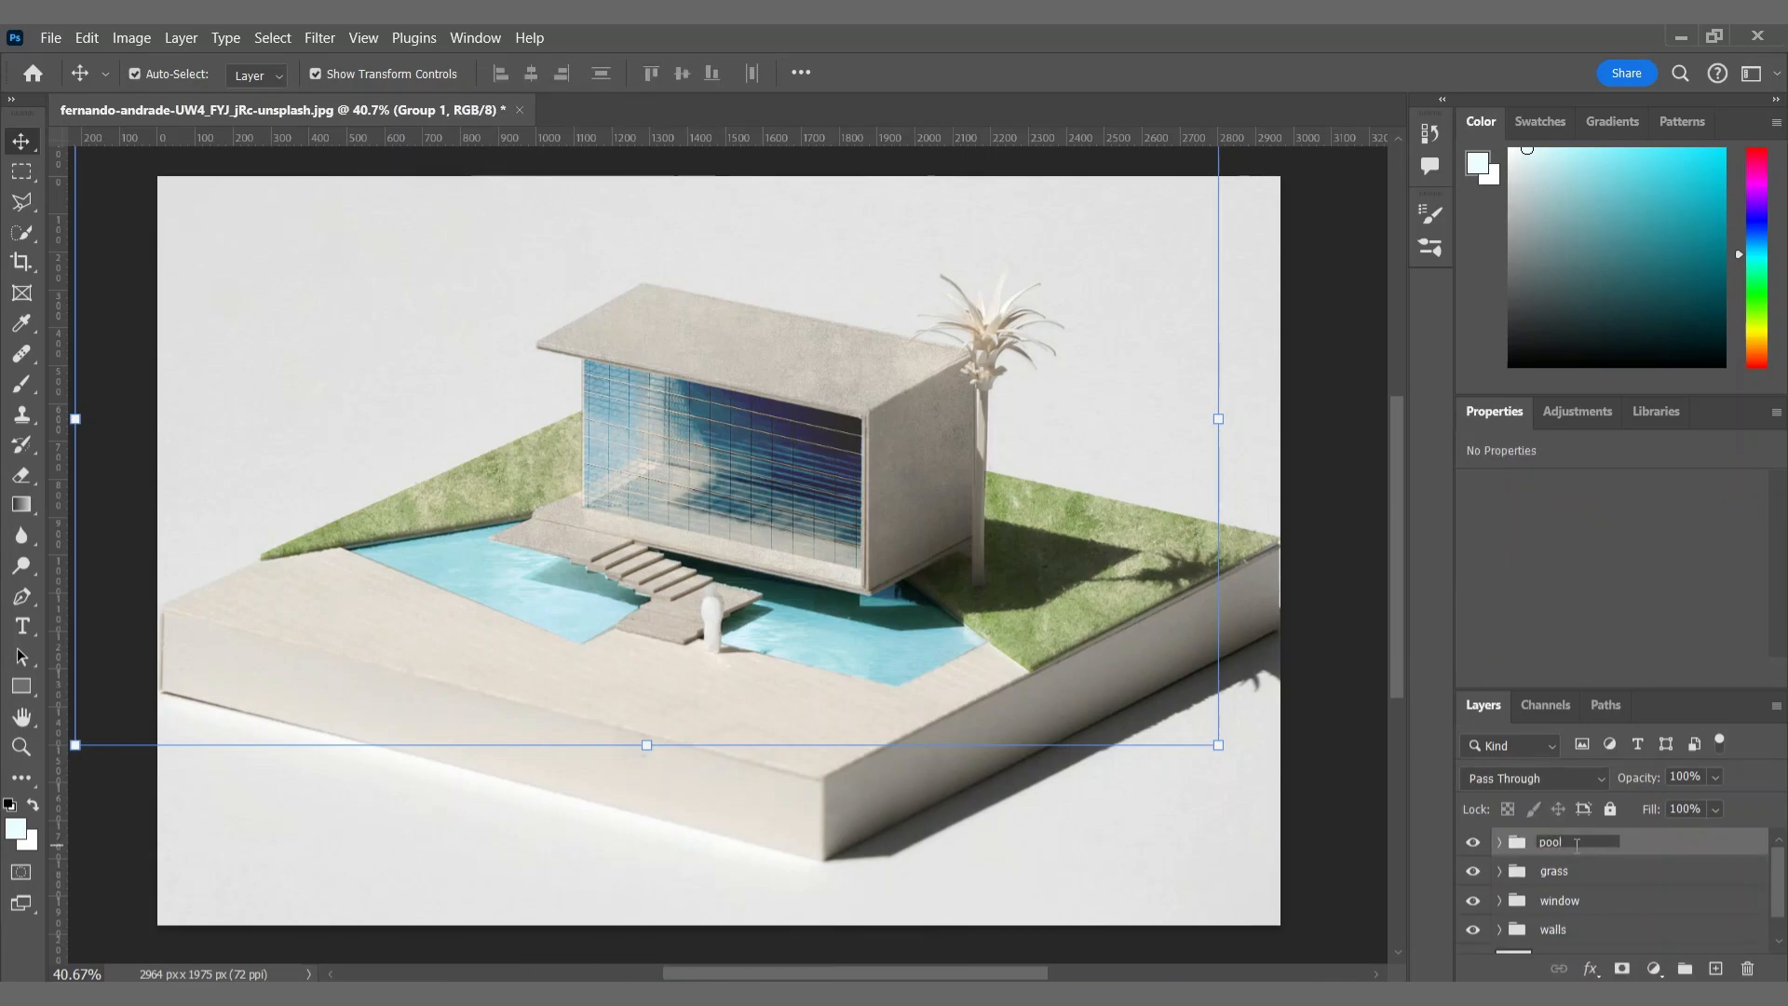
pyautogui.press('Return')
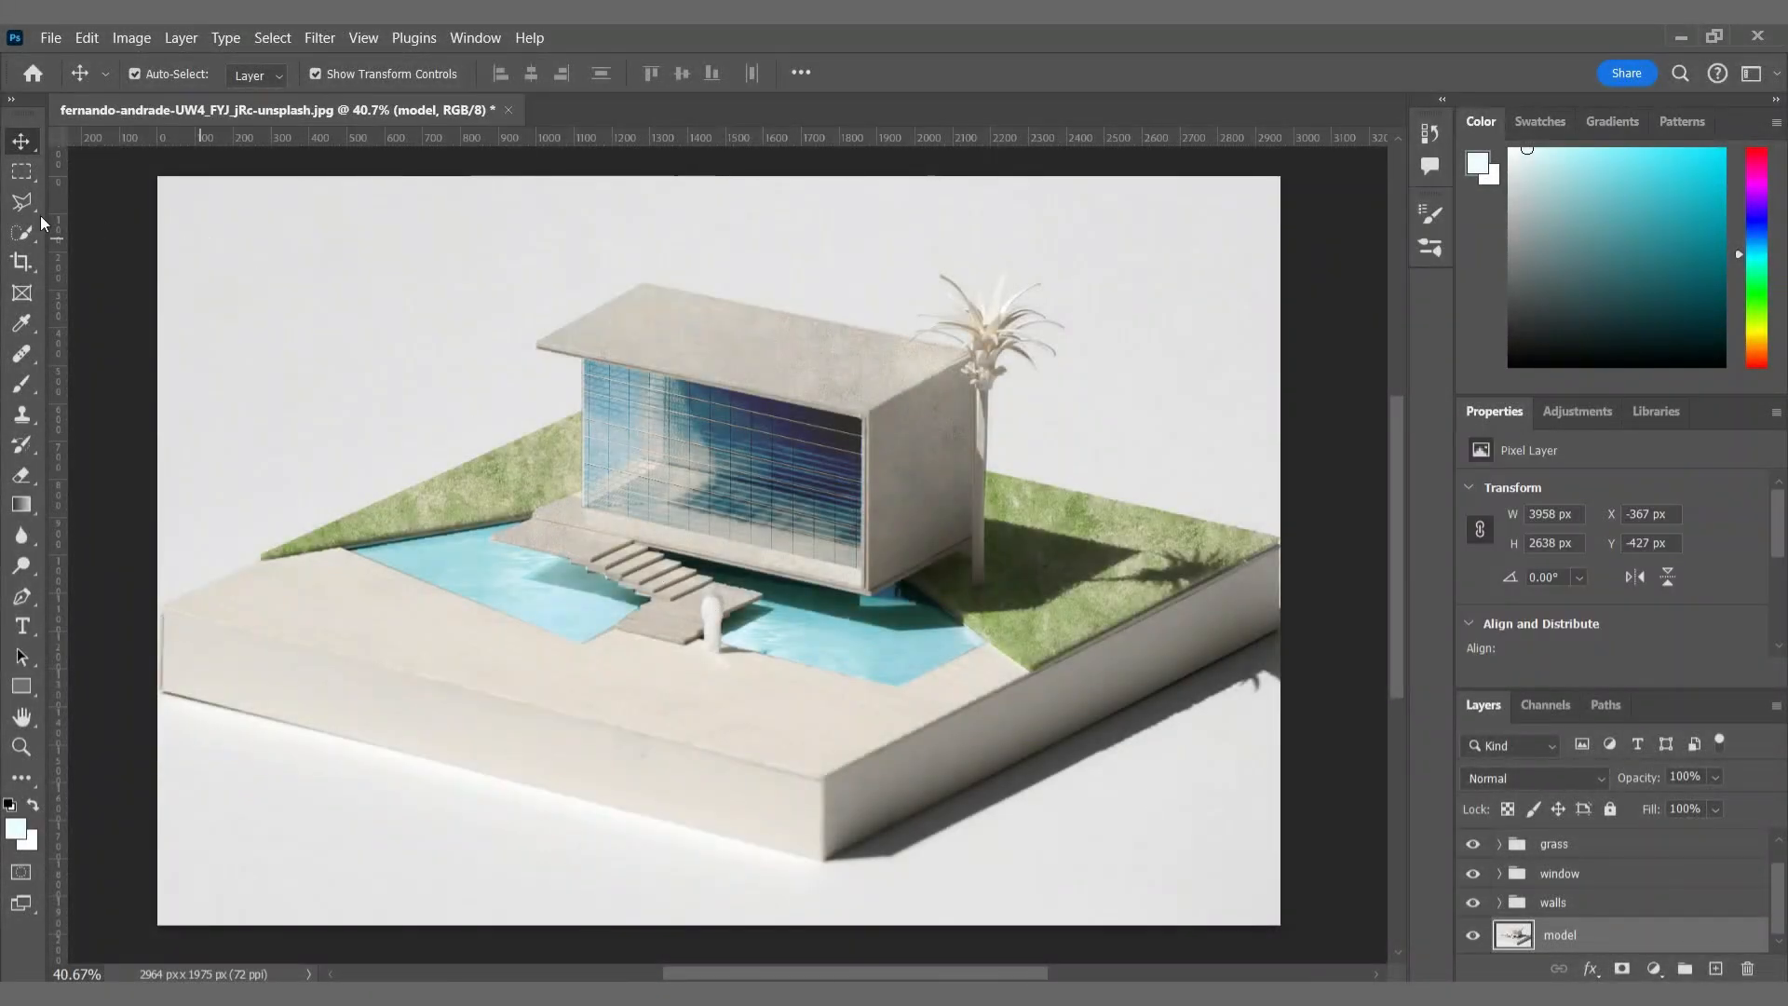
# Step: Outline the model's paved floor area with the Polygonal Lasso, copy it to a new layer named floor and move that layer above all groups
pyautogui.click(21, 202)
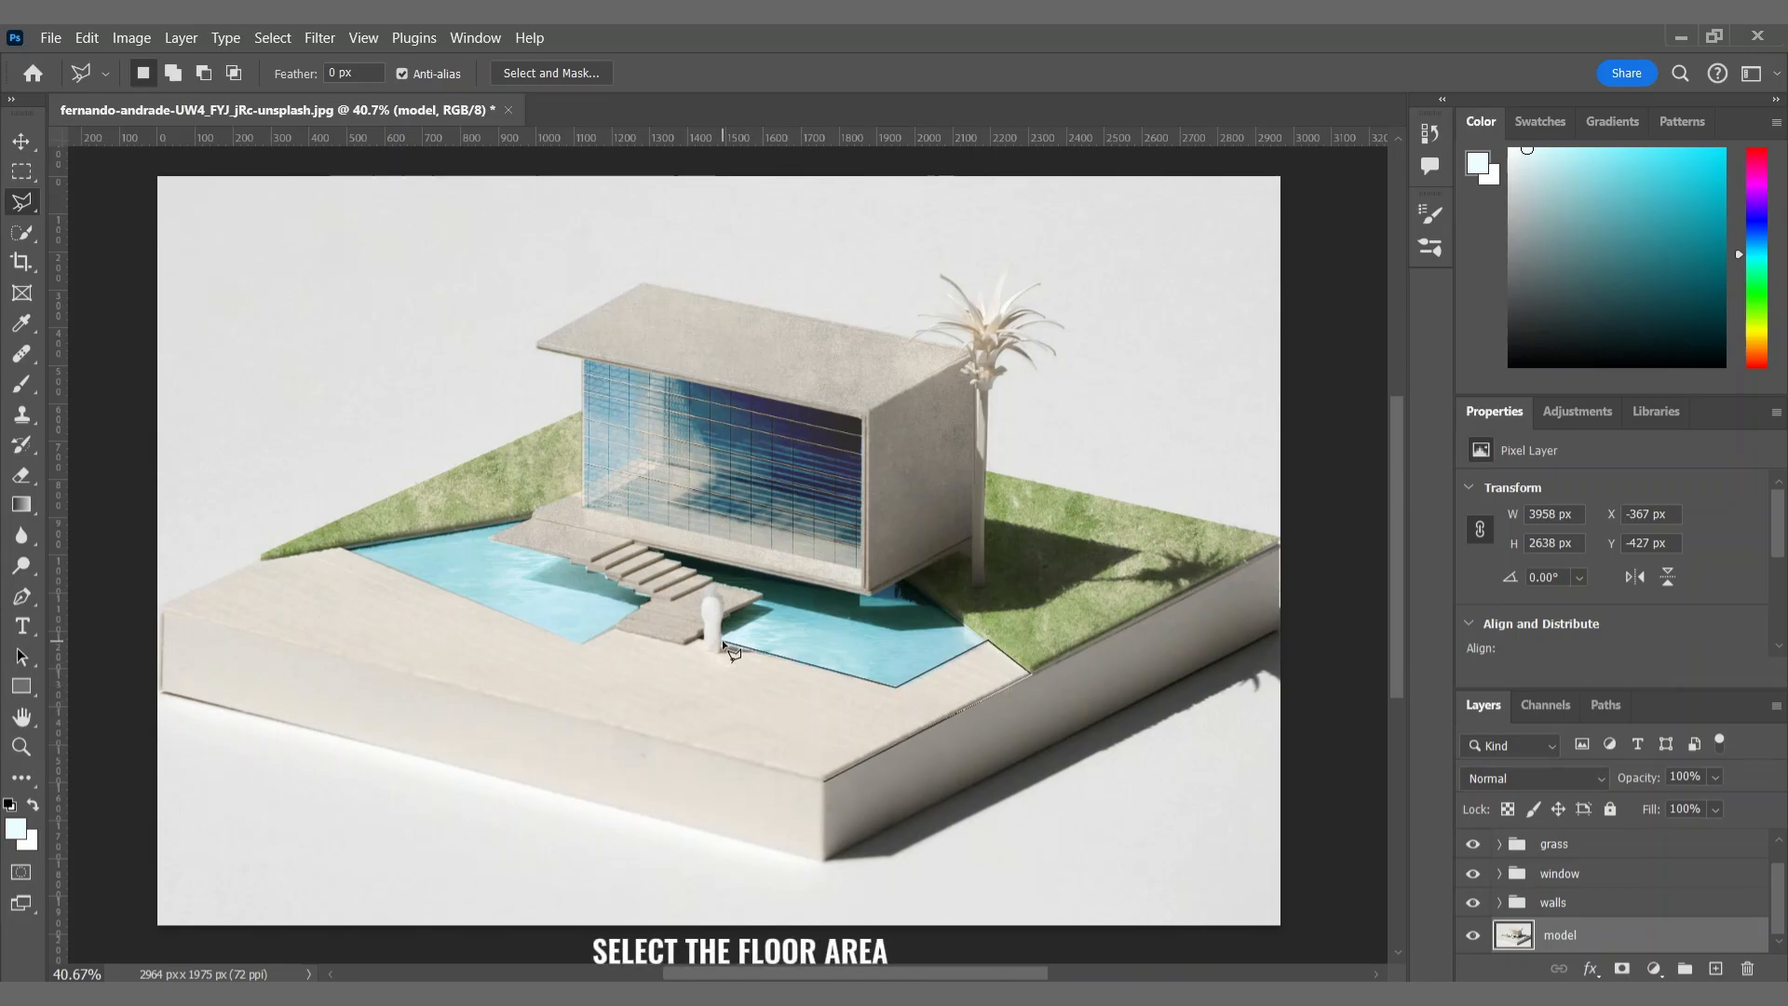
pyautogui.moveTo(706, 643); pyautogui.dragTo(612, 632)
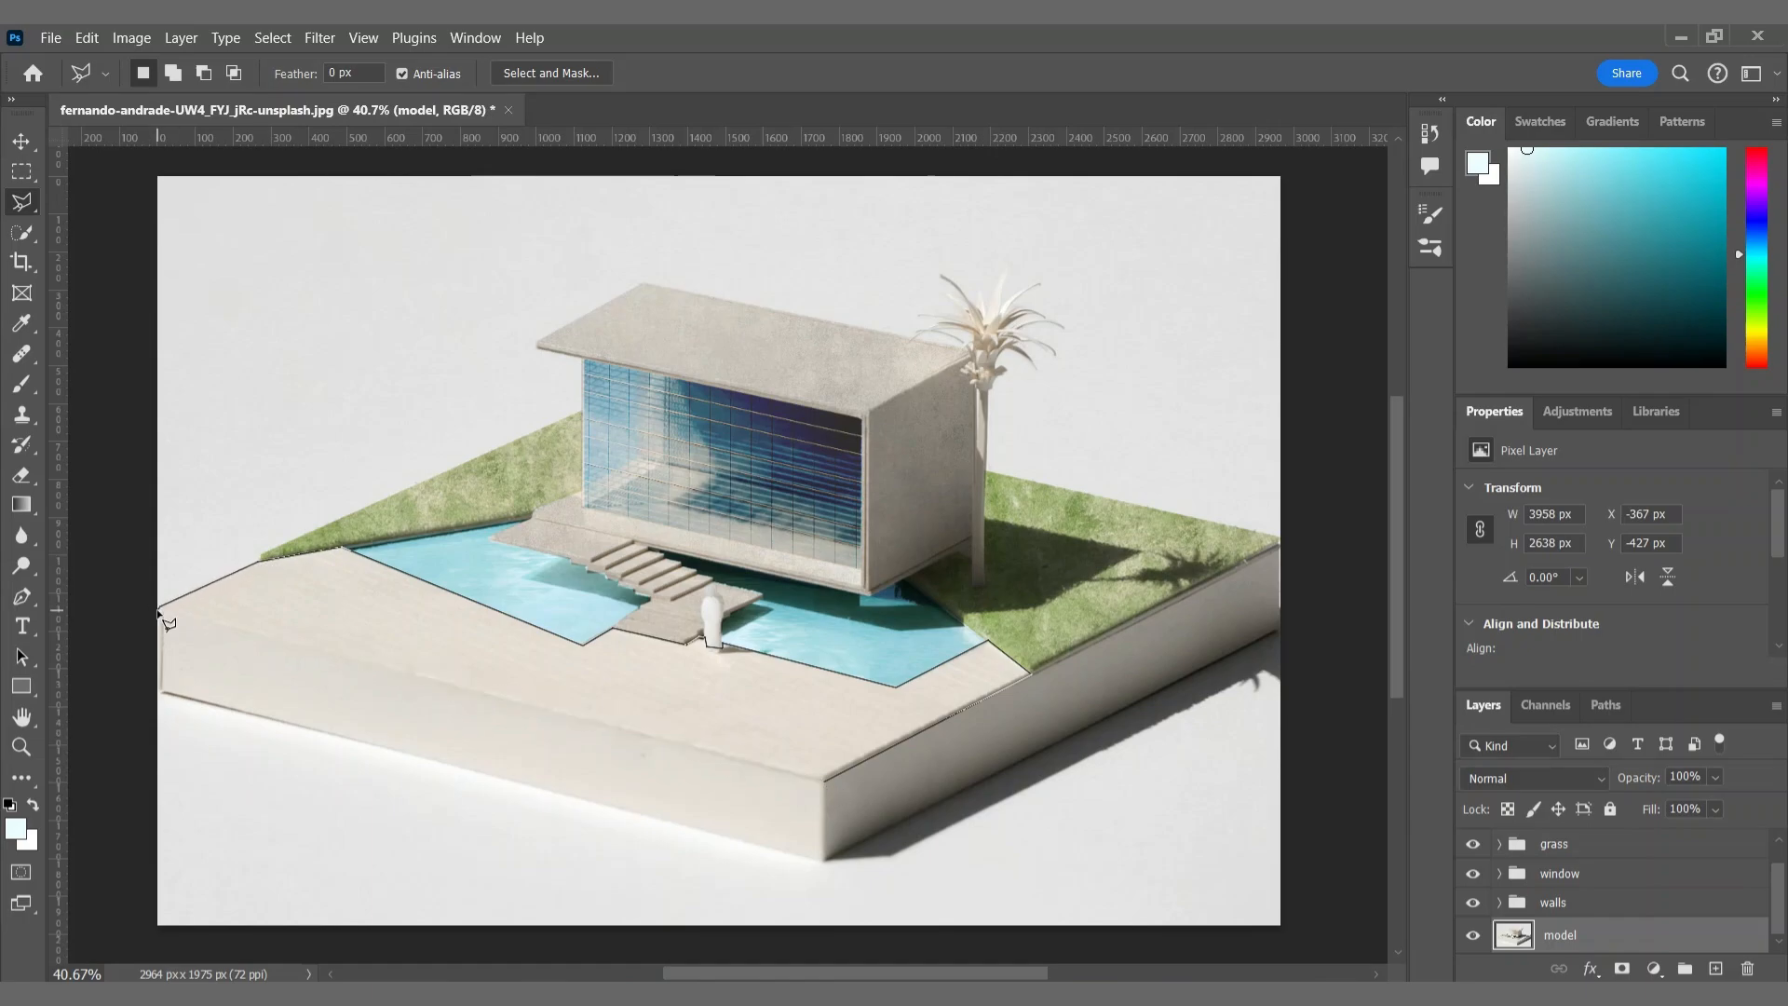
pyautogui.click(159, 610)
pyautogui.click(824, 781)
pyautogui.hotkey('ctrl', 'j')
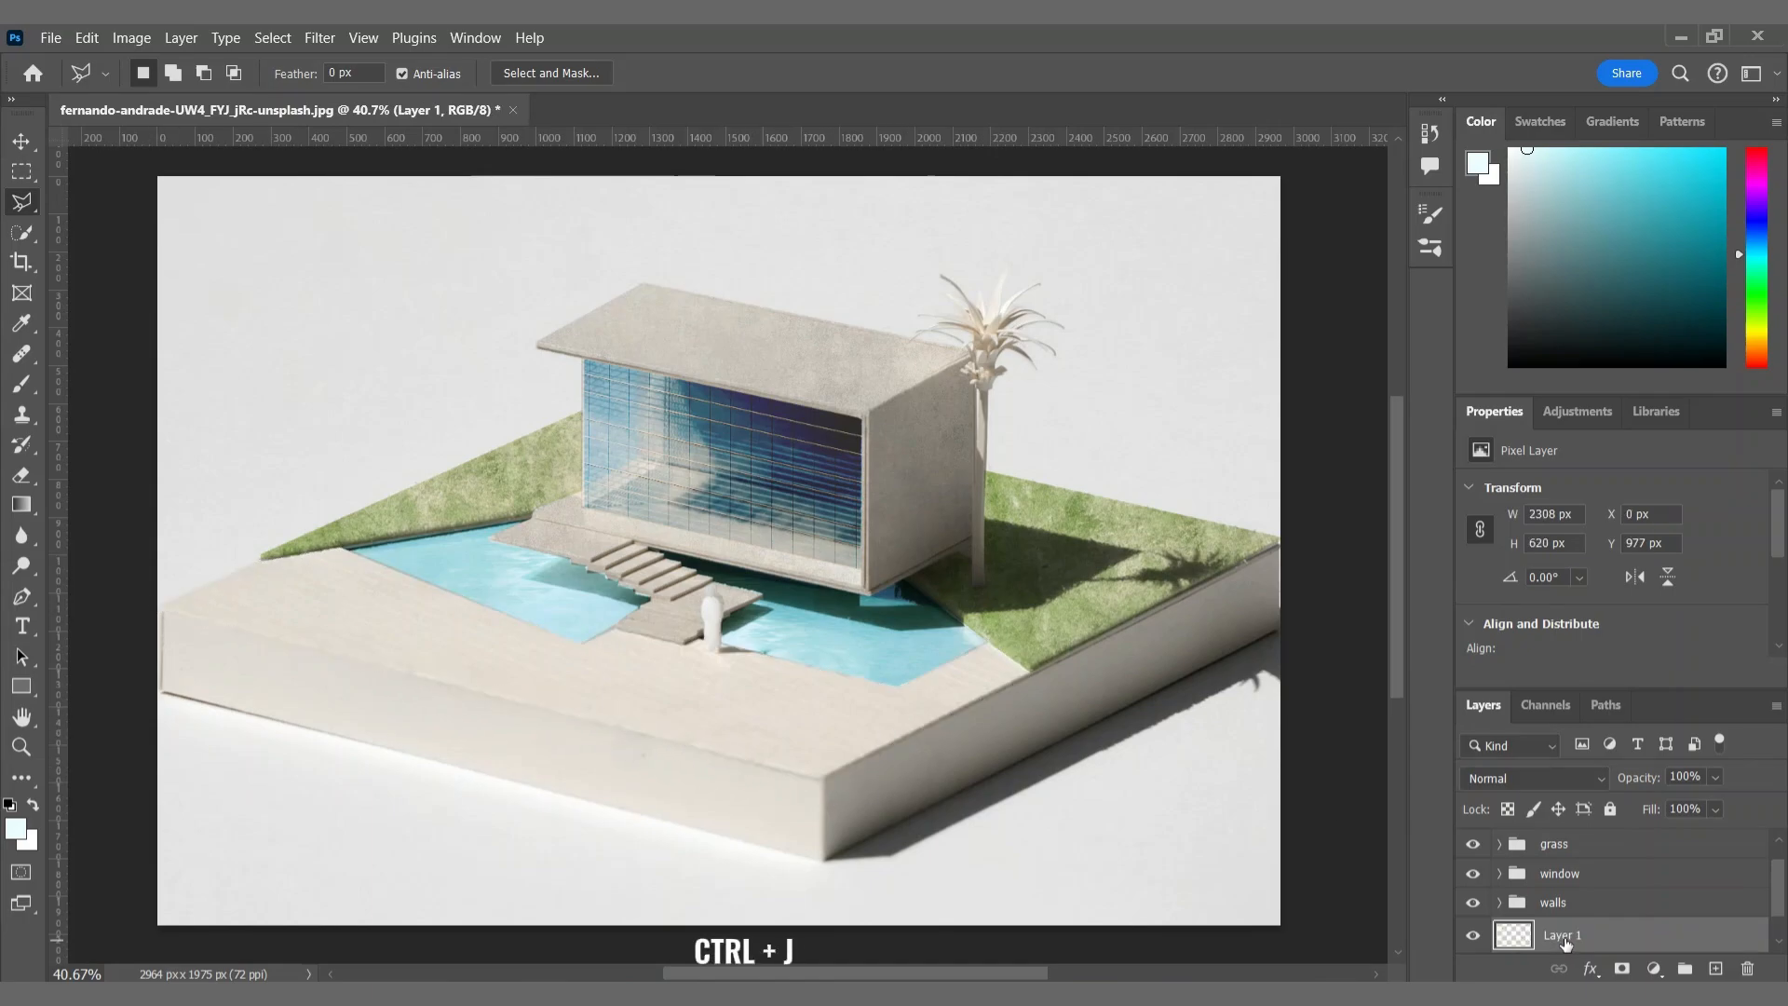
pyautogui.moveTo(1651, 939); pyautogui.dragTo(1618, 825)
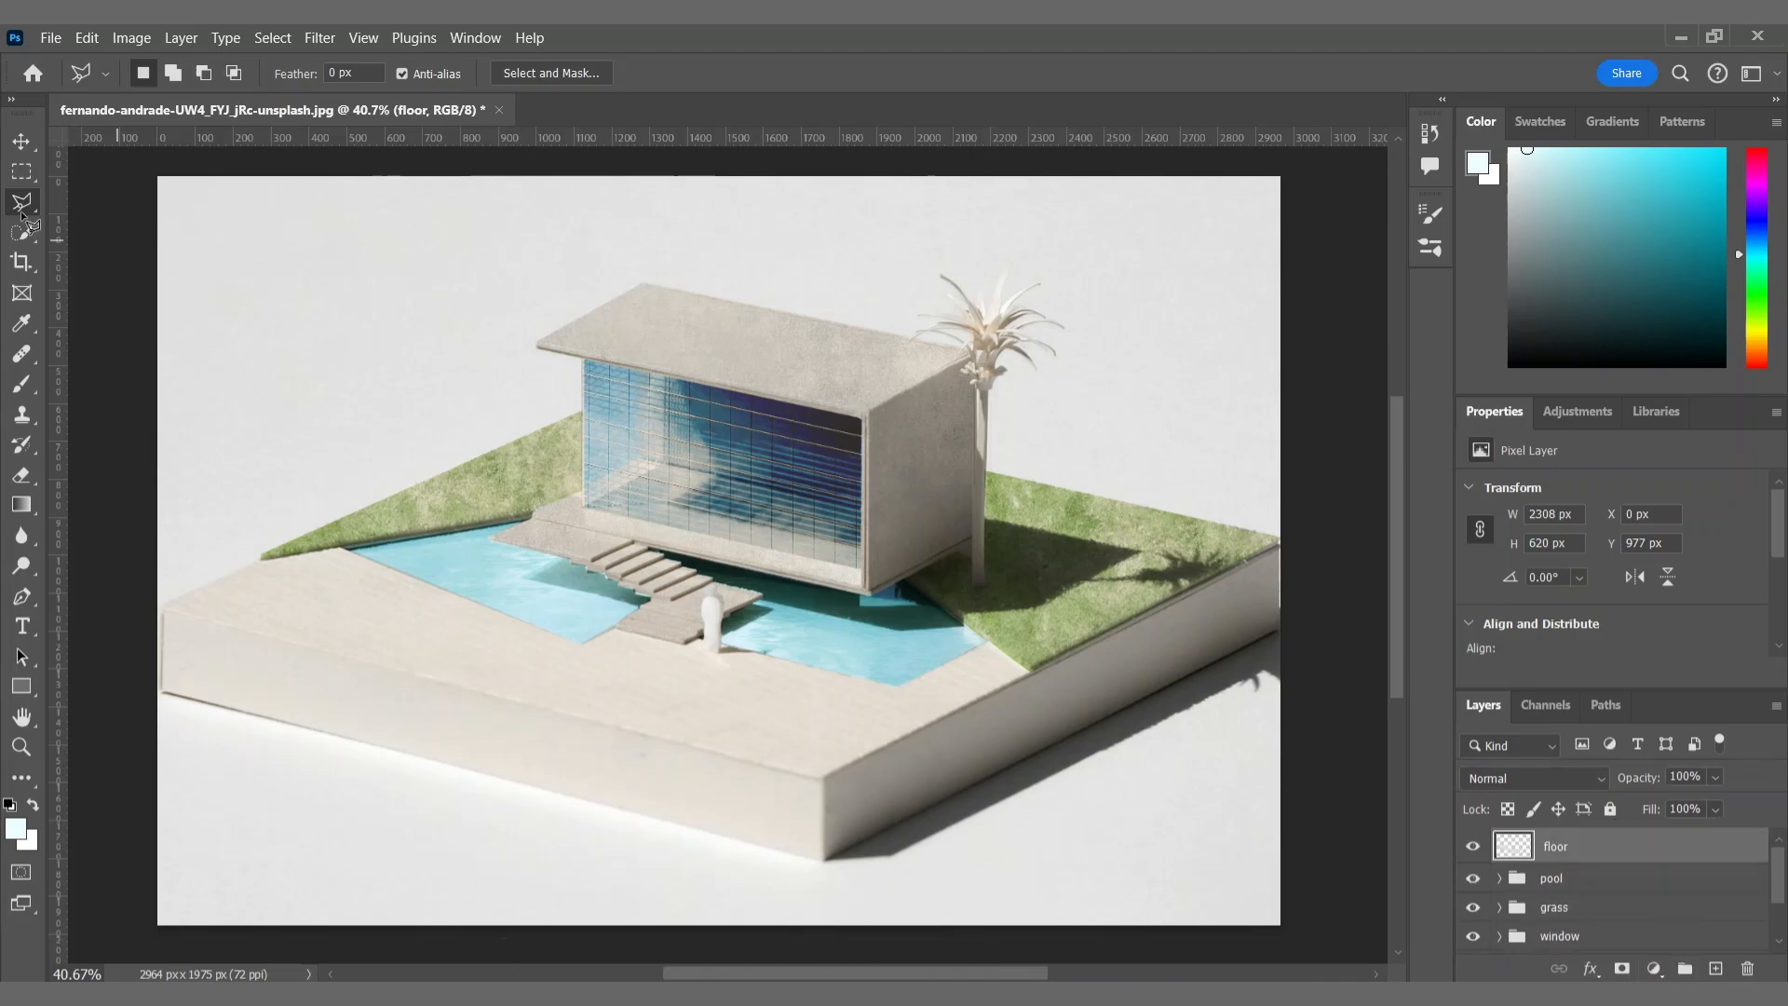
# Step: Place the Concrete.Cast-In-Place.Flat.Broom.Grey.bump image above the floor layer, scale it to 675.46% and clip it to that layer
pyautogui.click(21, 141)
pyautogui.click(757, 980)
pyautogui.moveTo(699, 315); pyautogui.dragTo(745, 670)
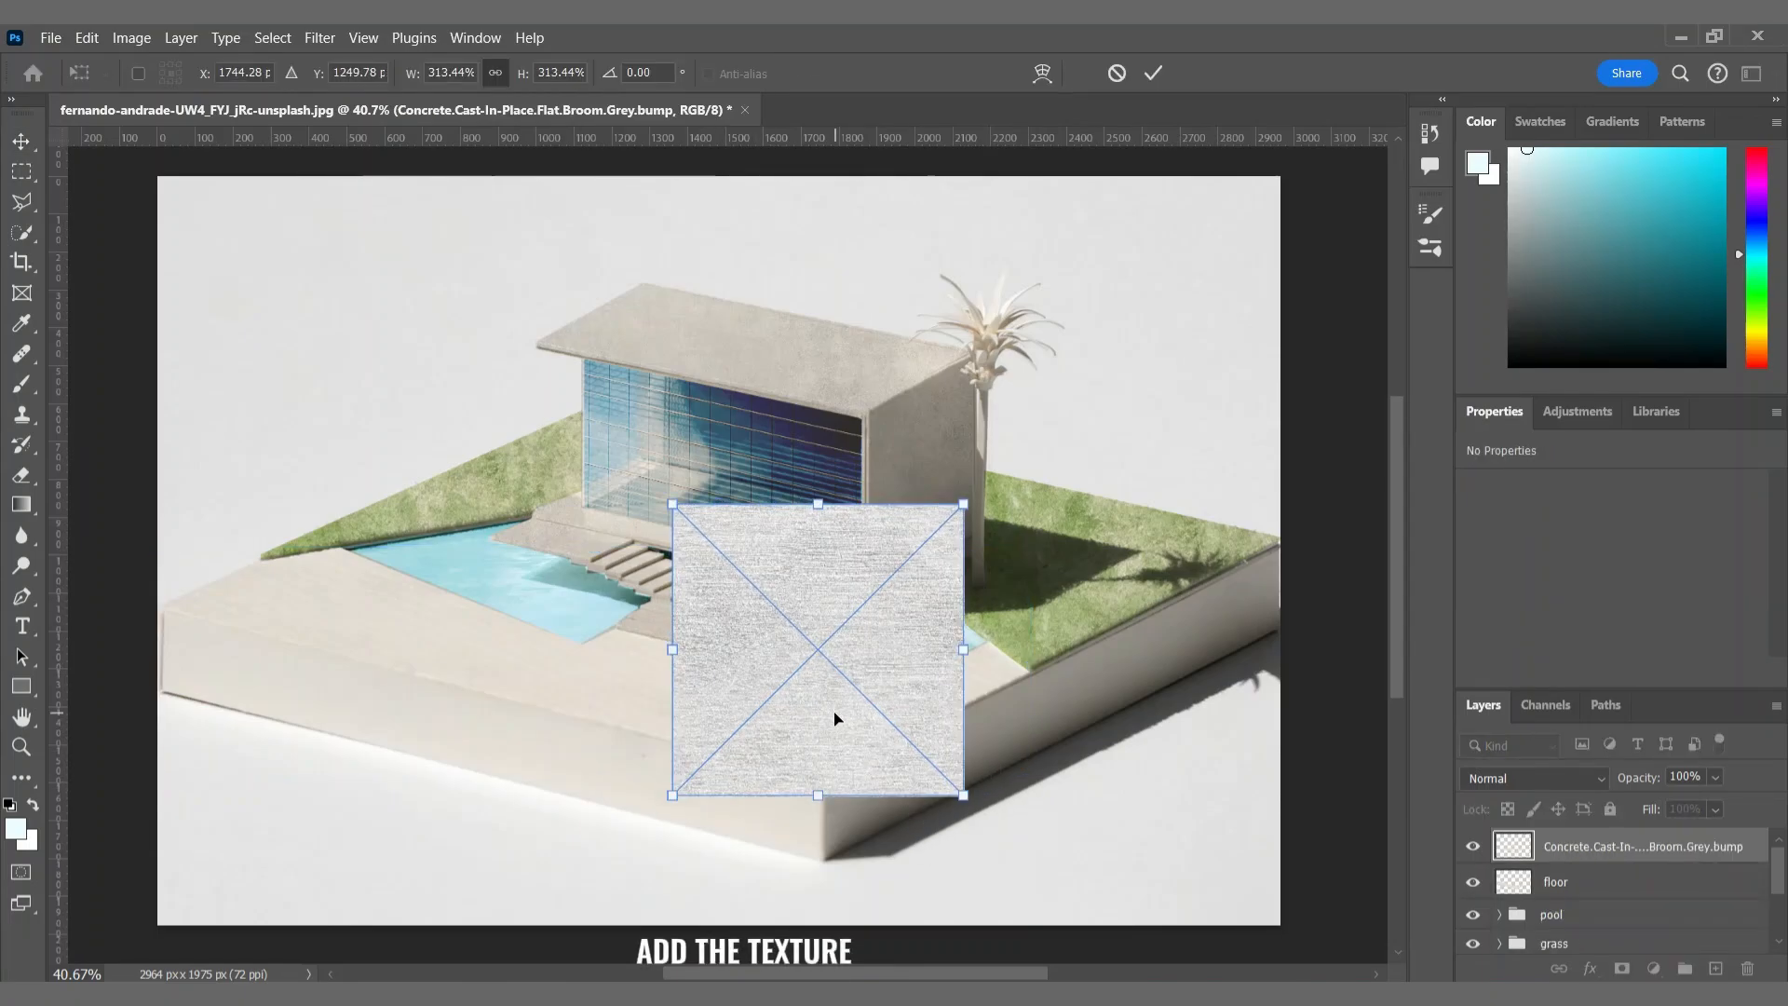
pyautogui.moveTo(835, 718); pyautogui.dragTo(416, 591)
pyautogui.moveTo(556, 559); pyautogui.dragTo(887, 597)
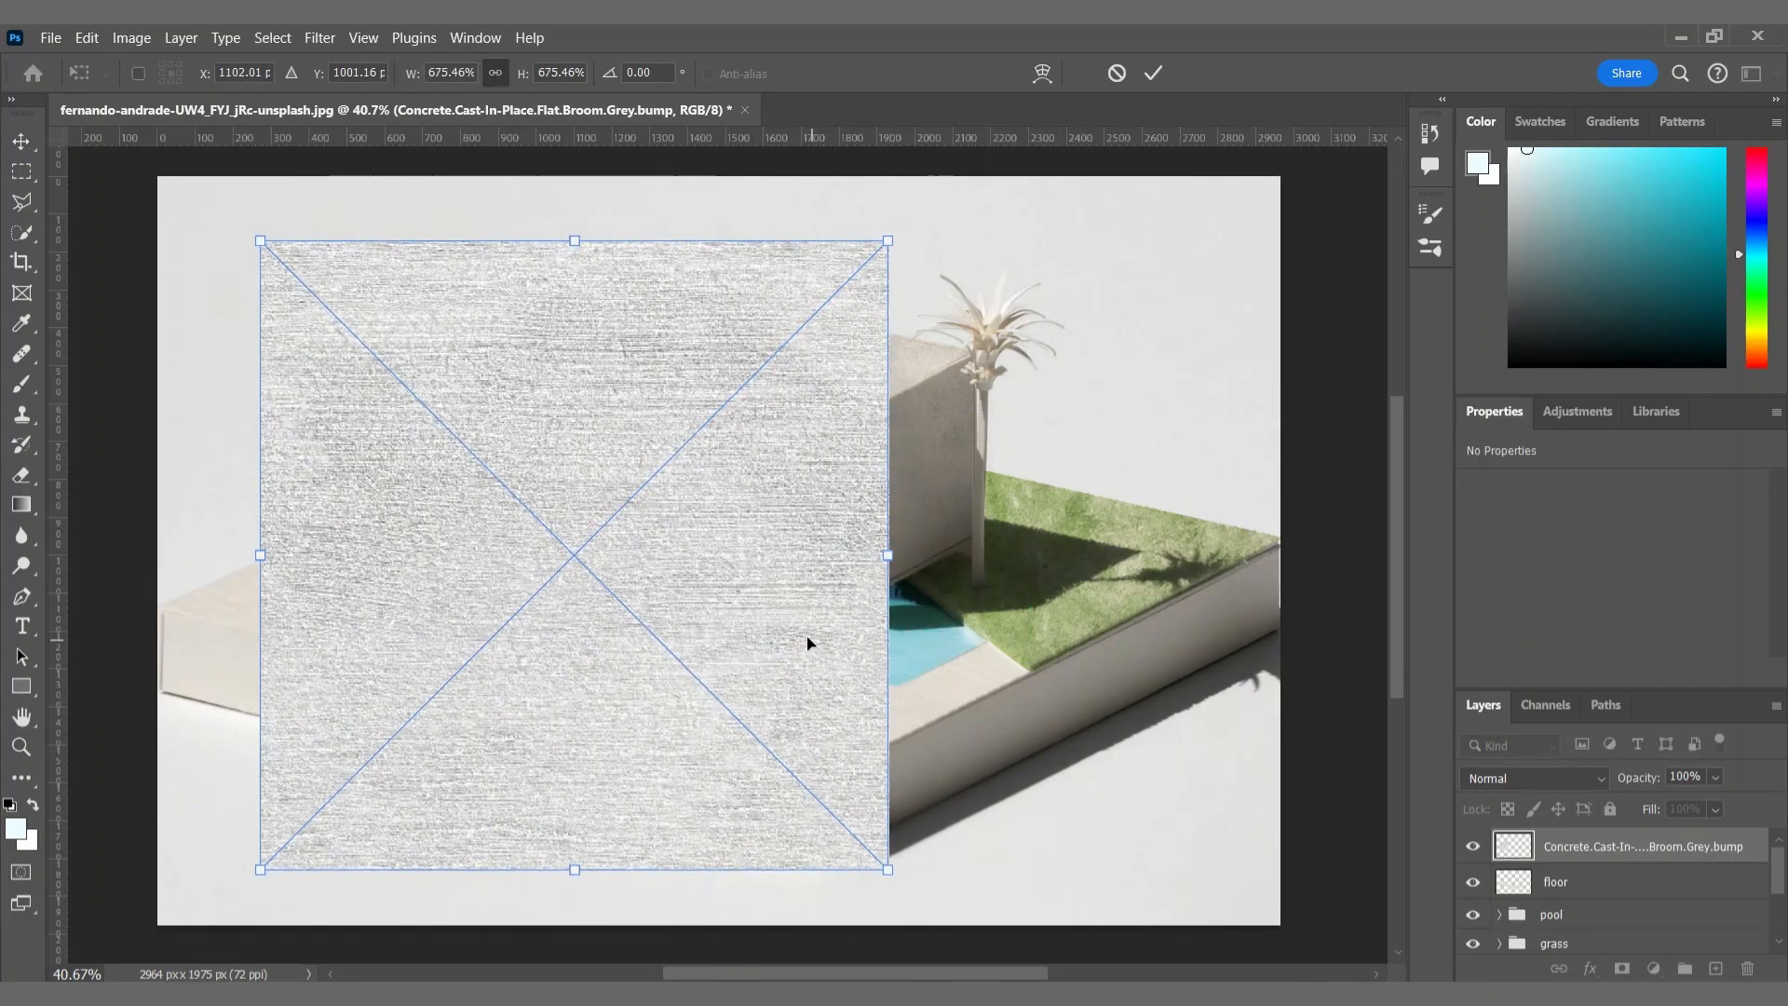
pyautogui.press('Return')
pyautogui.hotkey('ctrl', 'alt', 'g')
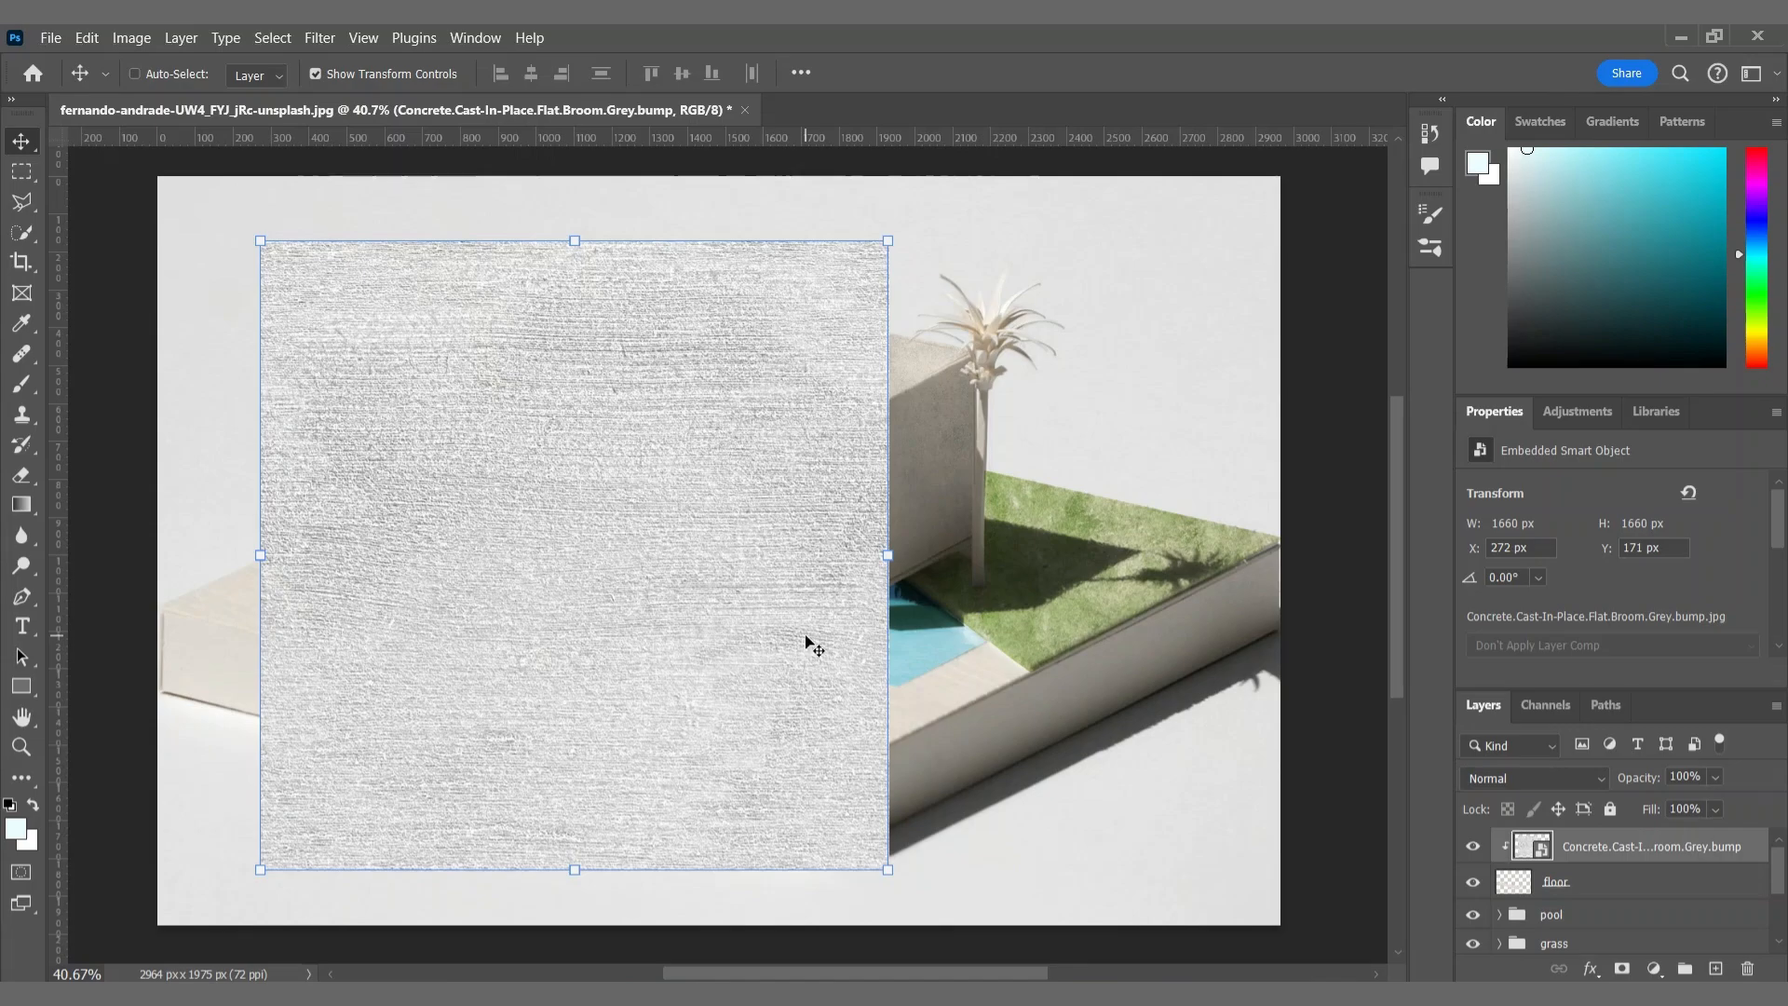
# Step: Distort the clipped concrete texture so its corners follow the perspective of the model's floor
pyautogui.rightClick(743, 657)
pyautogui.click(715, 672)
pyautogui.hotkey('ctrl', 't')
pyautogui.rightClick(708, 673)
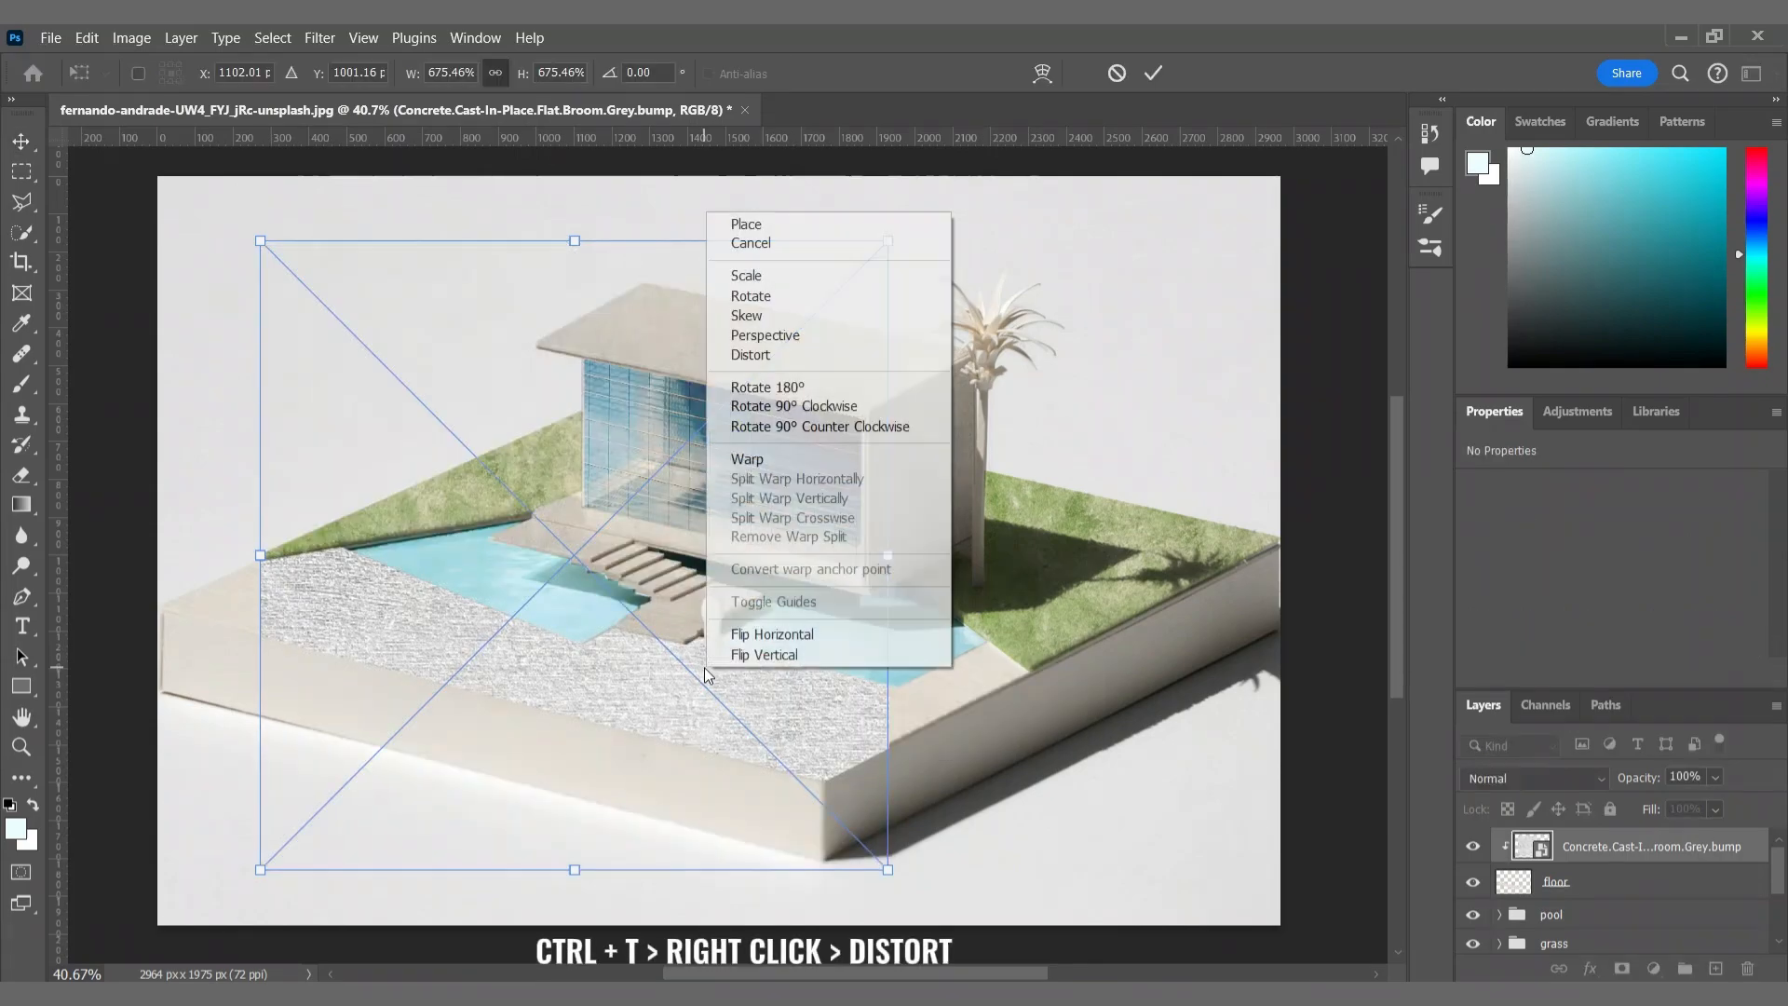
pyautogui.click(751, 355)
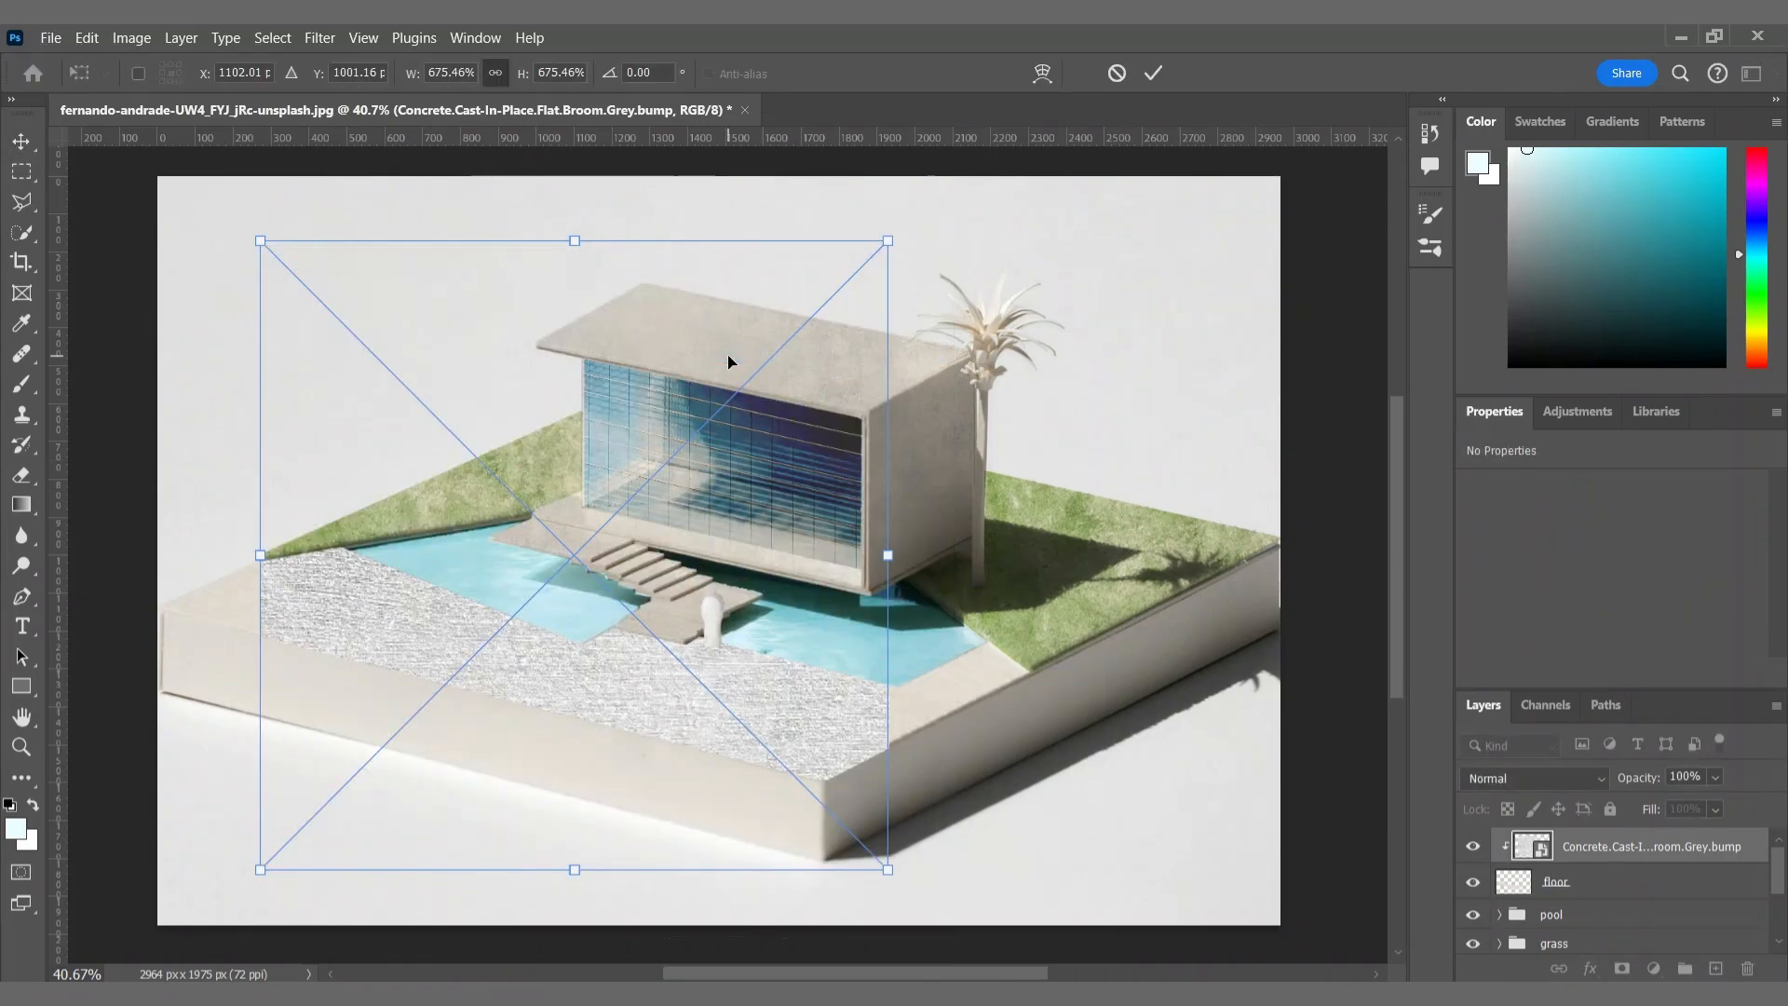
pyautogui.moveTo(260, 869); pyautogui.dragTo(162, 609)
pyautogui.moveTo(888, 869); pyautogui.dragTo(825, 784)
pyautogui.moveTo(888, 240); pyautogui.dragTo(1048, 667)
pyautogui.moveTo(260, 240); pyautogui.dragTo(327, 528)
pyautogui.moveTo(246, 569); pyautogui.dragTo(222, 575)
pyautogui.moveTo(938, 725); pyautogui.dragTo(940, 730)
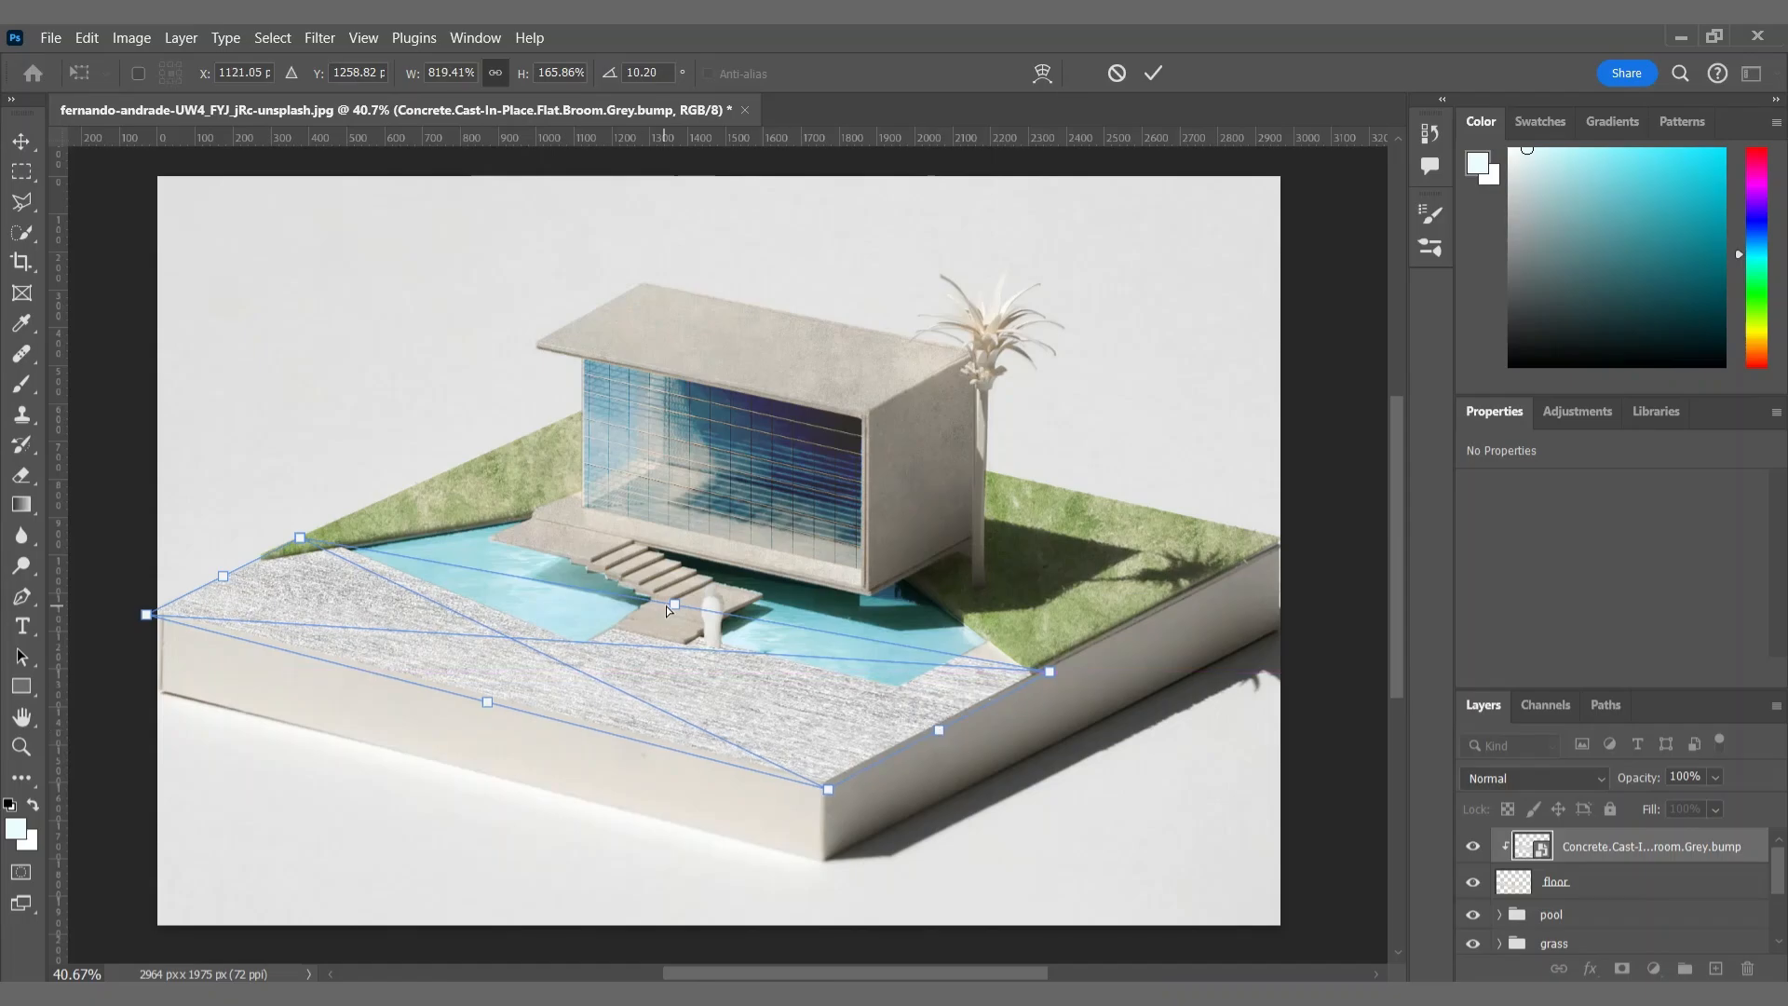
pyautogui.moveTo(676, 604); pyautogui.dragTo(714, 587)
pyautogui.press('Return')
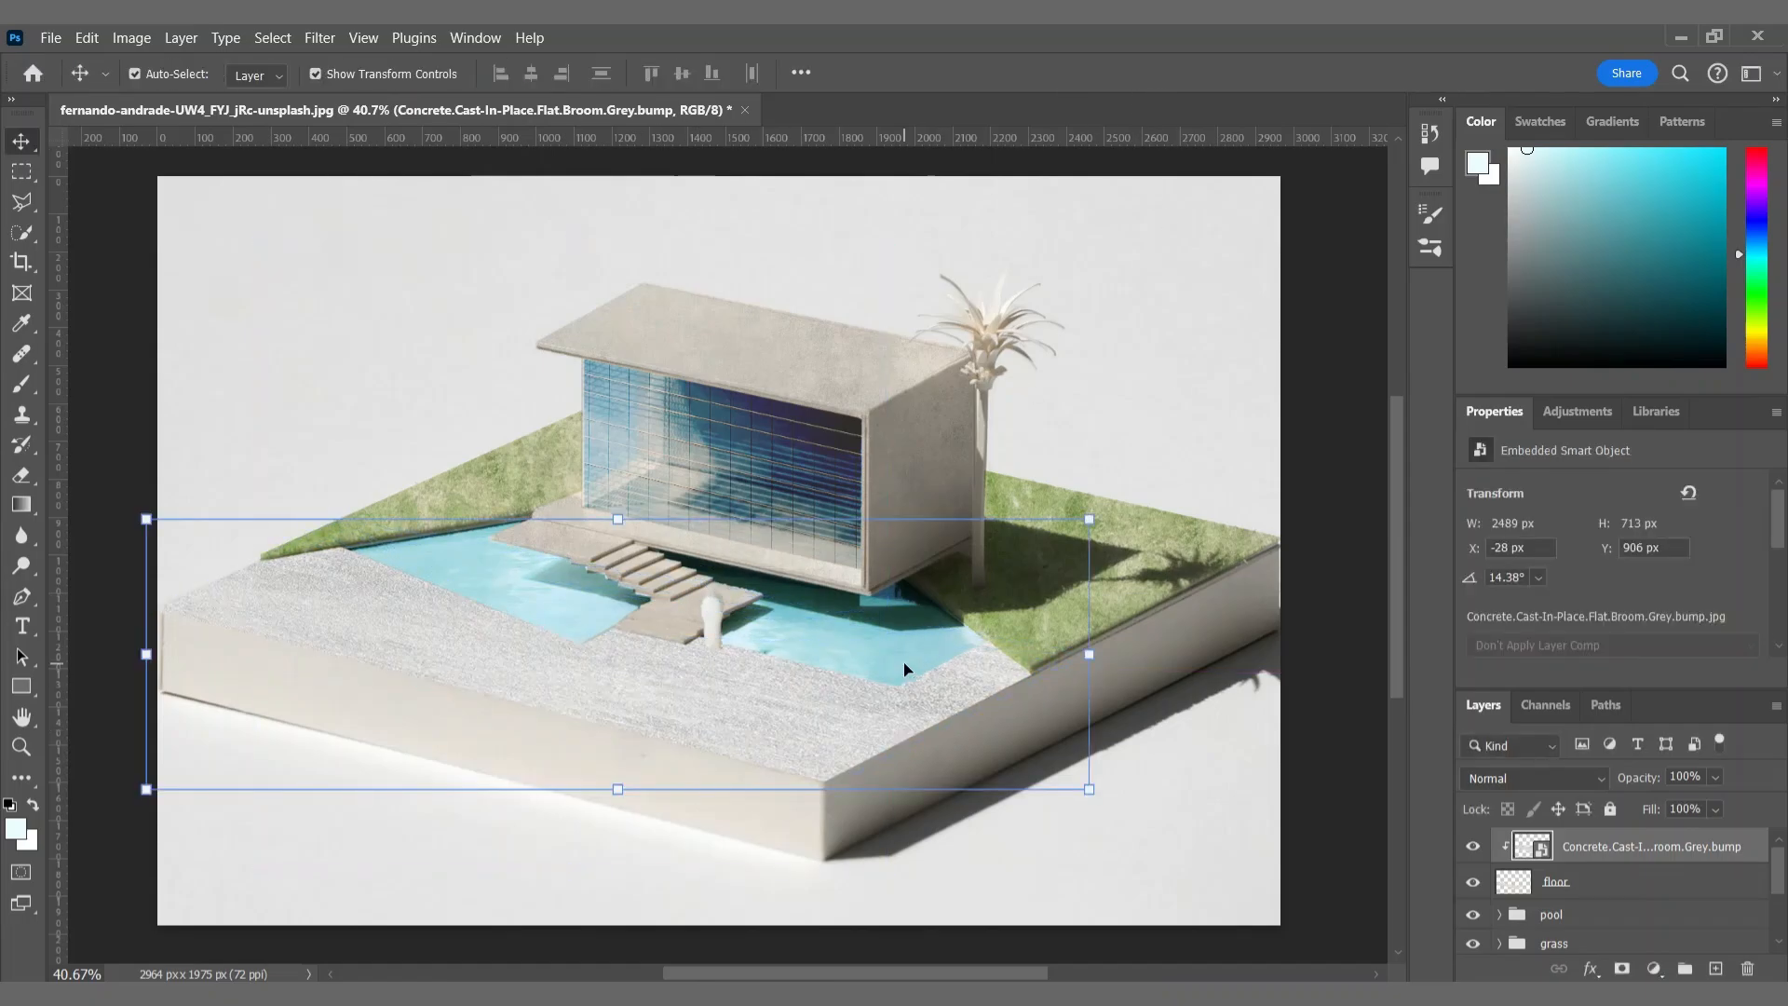
# Step: Set the concrete texture's blending mode to Multiply and group it with the floor layer under the name floor
pyautogui.click(1532, 780)
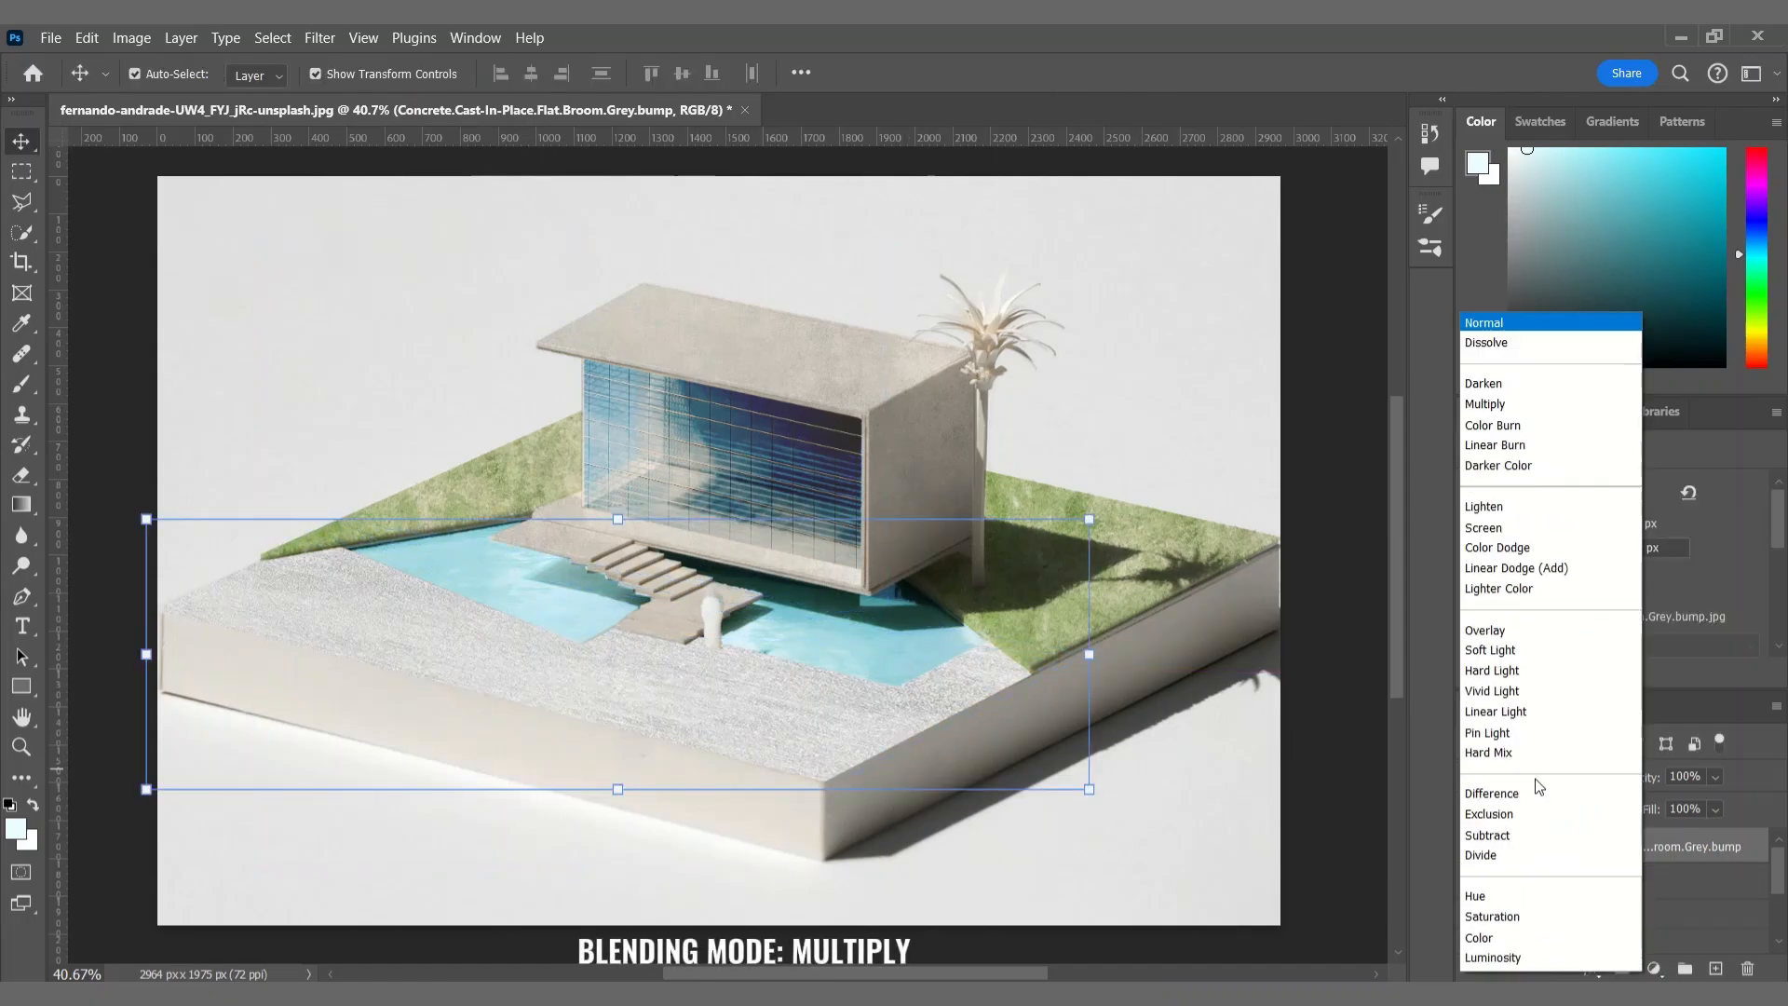
pyautogui.click(1519, 404)
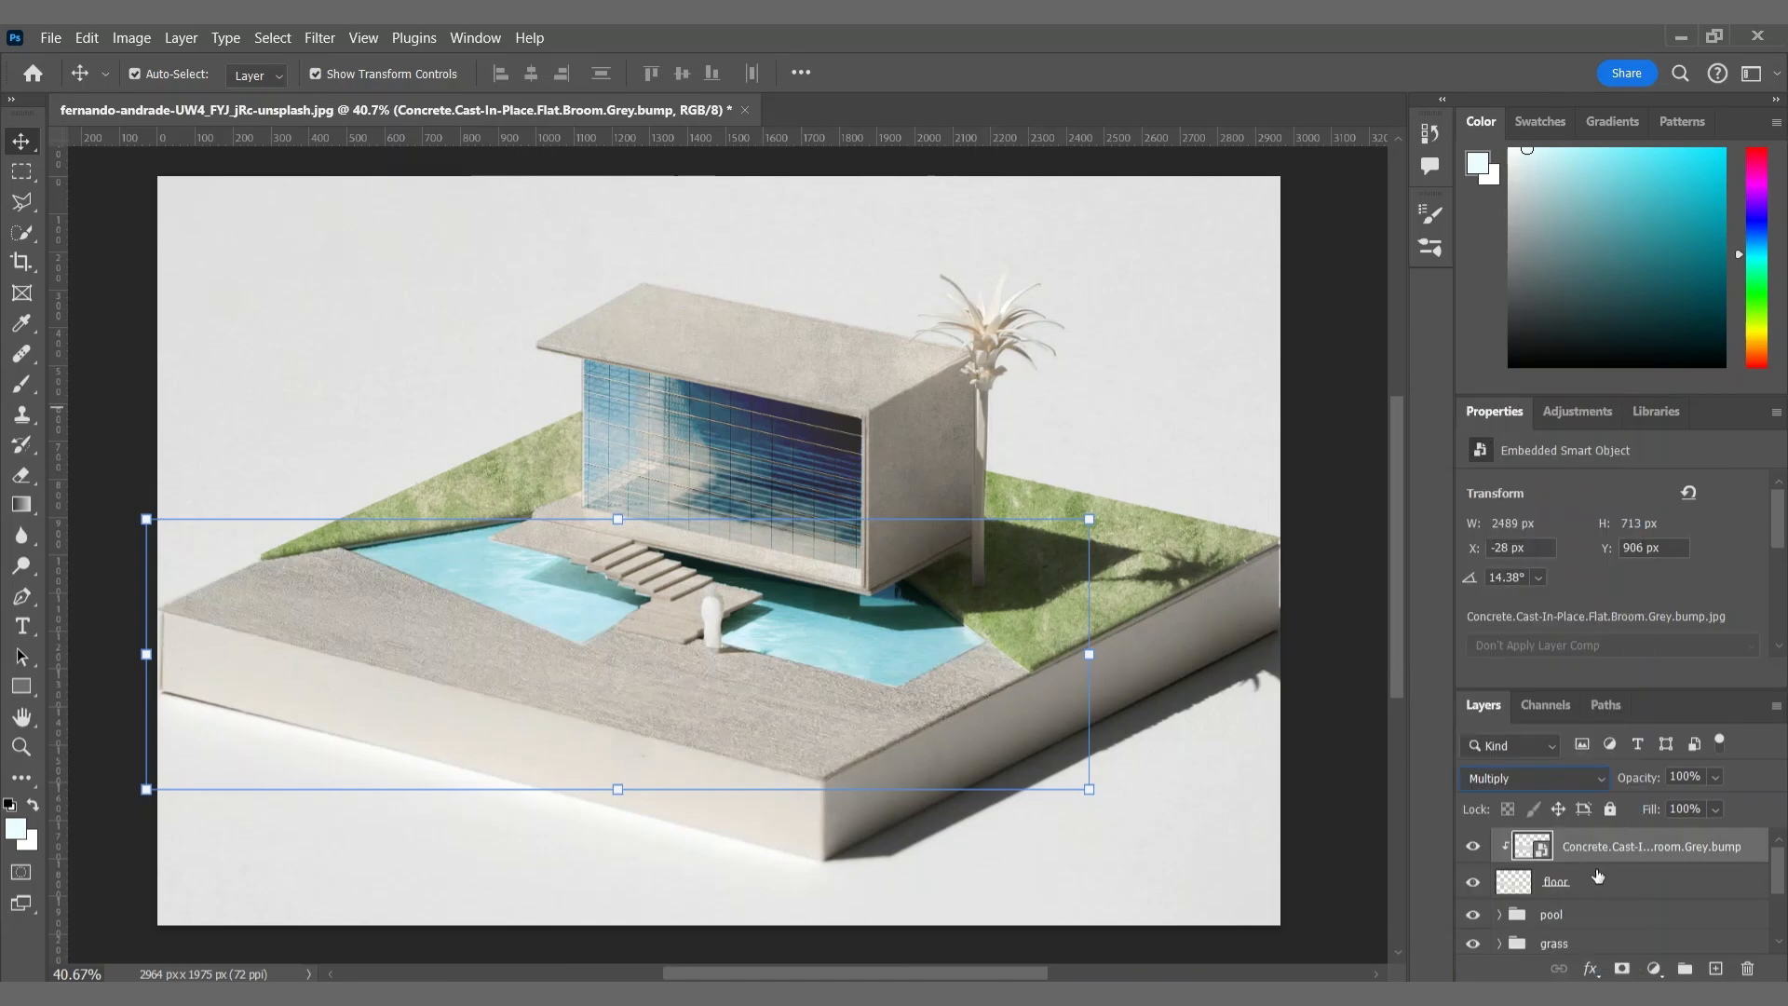
pyautogui.click(1598, 880)
pyautogui.keyDown('shift'); pyautogui.click(1613, 847); pyautogui.keyUp('shift')
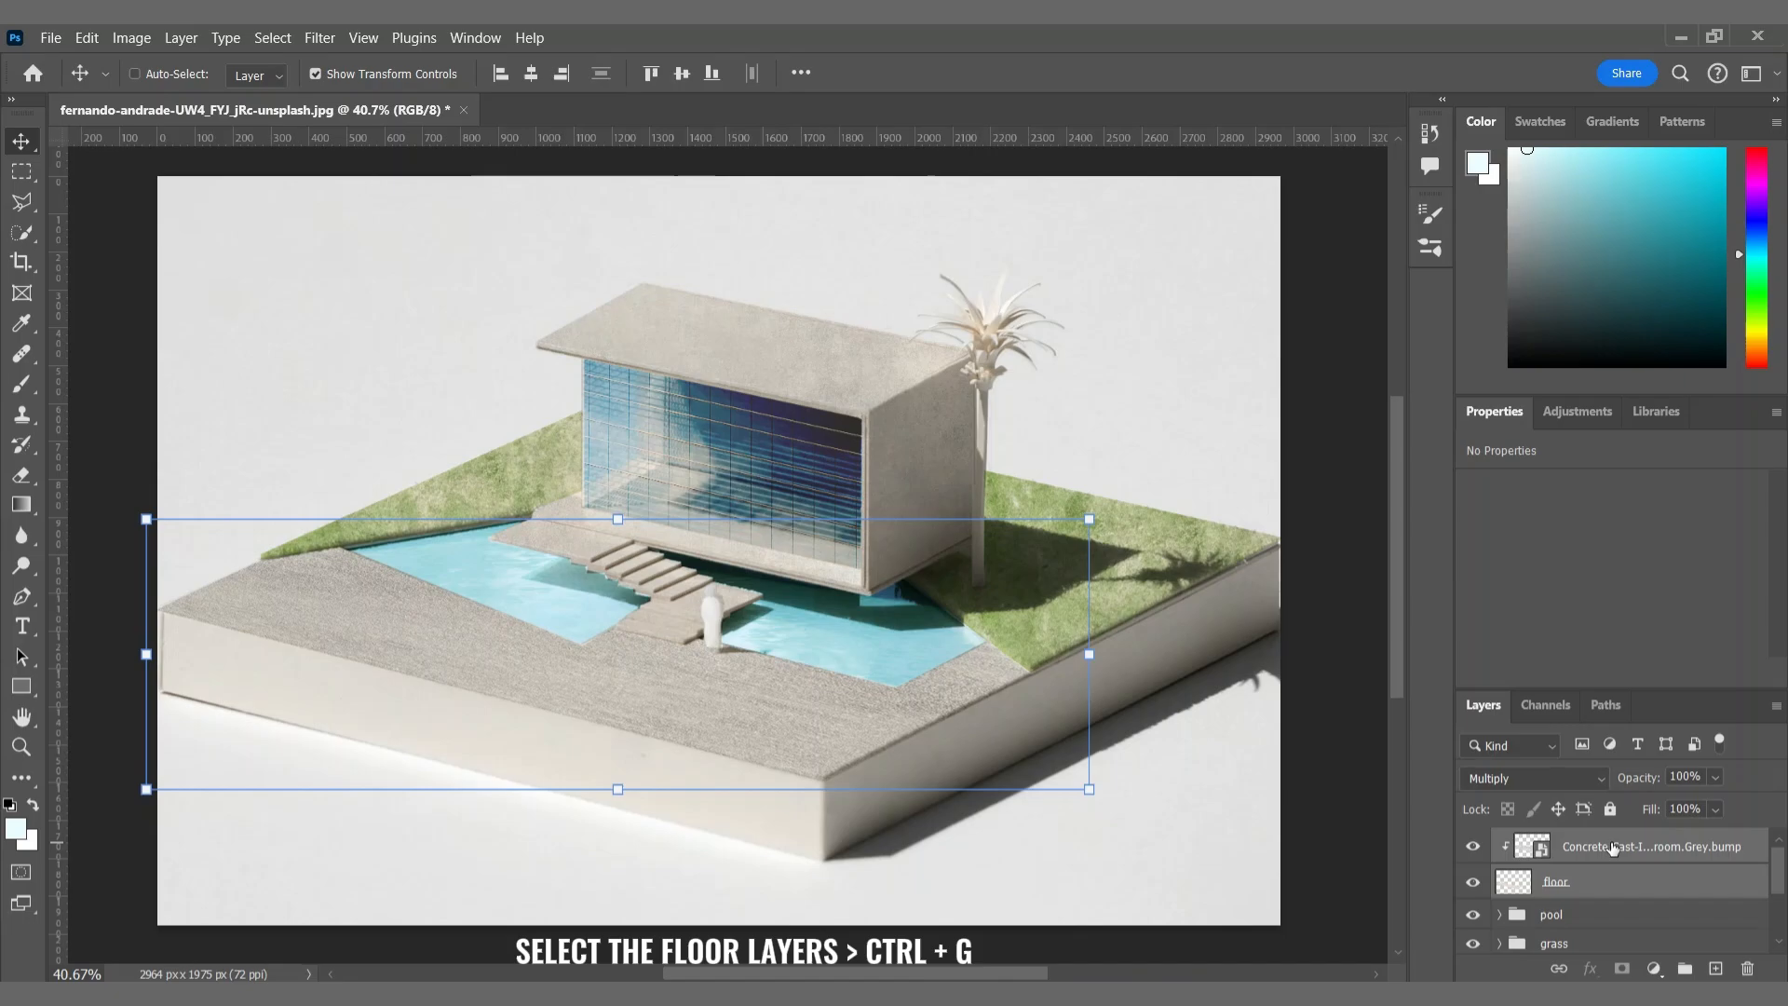
pyautogui.hotkey('ctrl', 'g')
pyautogui.write('floor')
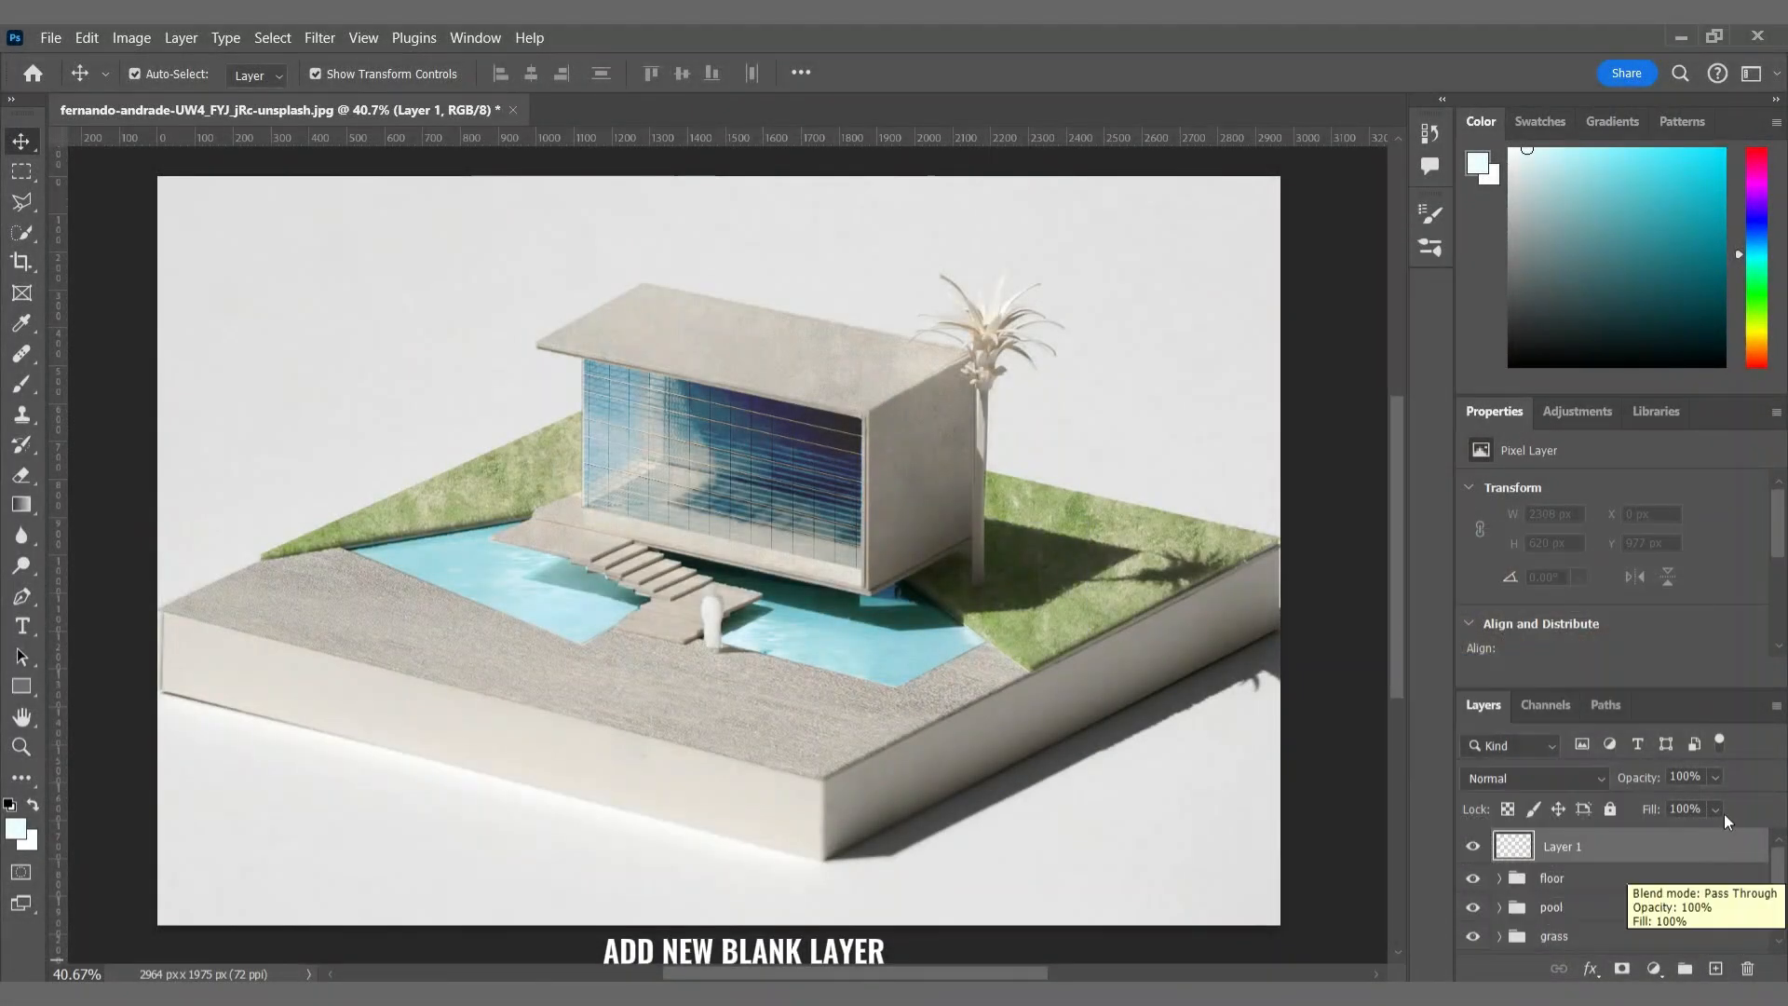
# Step: Render a Robinia tree on the new blank layer with leaves amount 44, leaves size 146 and an increased branches height
pyautogui.click(341, 40)
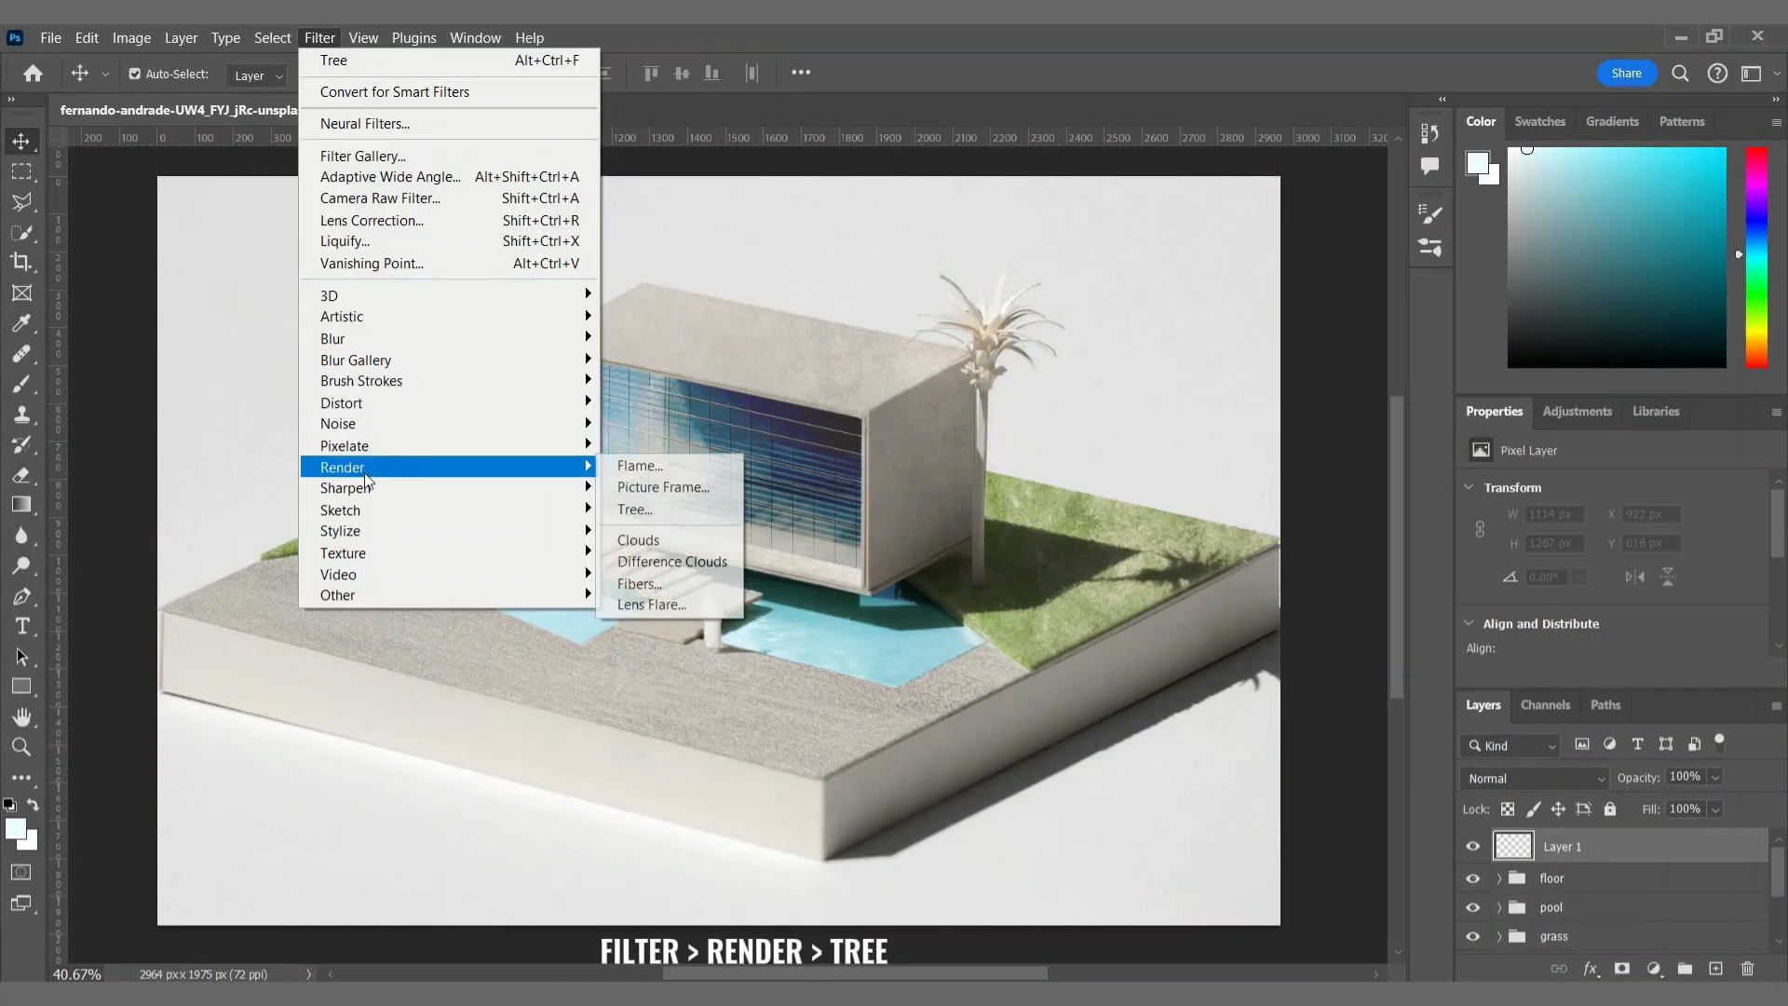
pyautogui.click(634, 509)
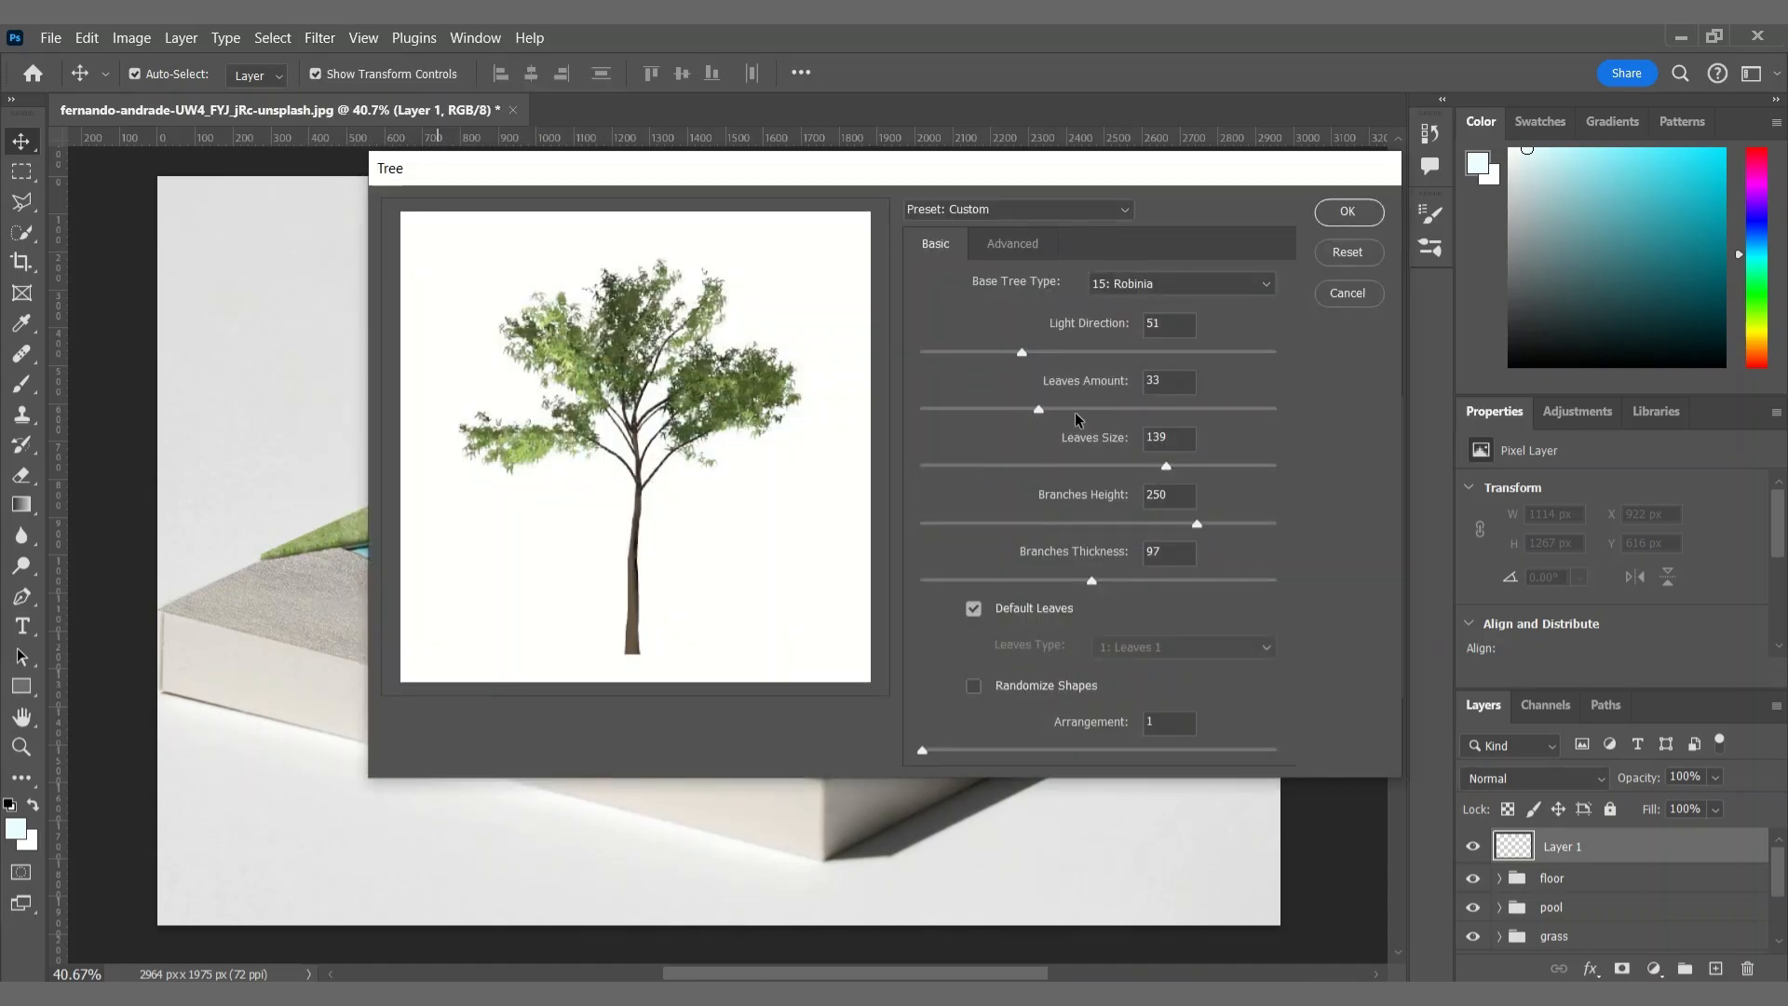
pyautogui.click(1078, 420)
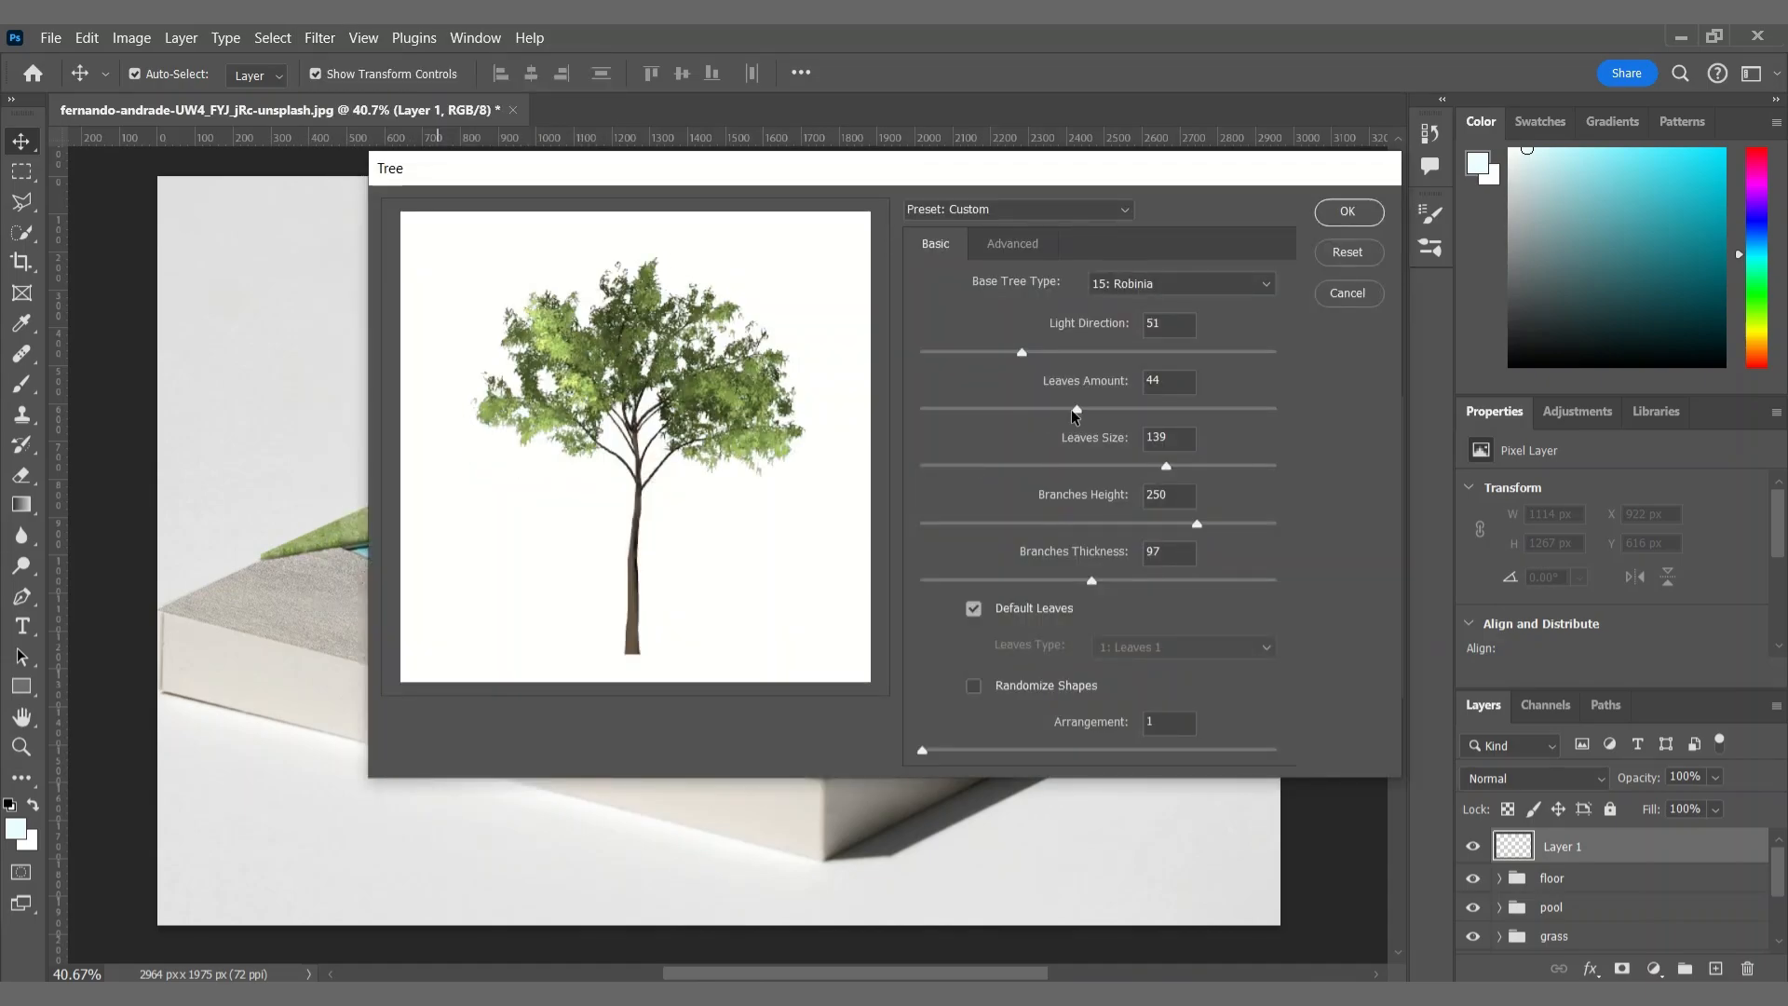
pyautogui.moveTo(1167, 466); pyautogui.dragTo(1180, 474)
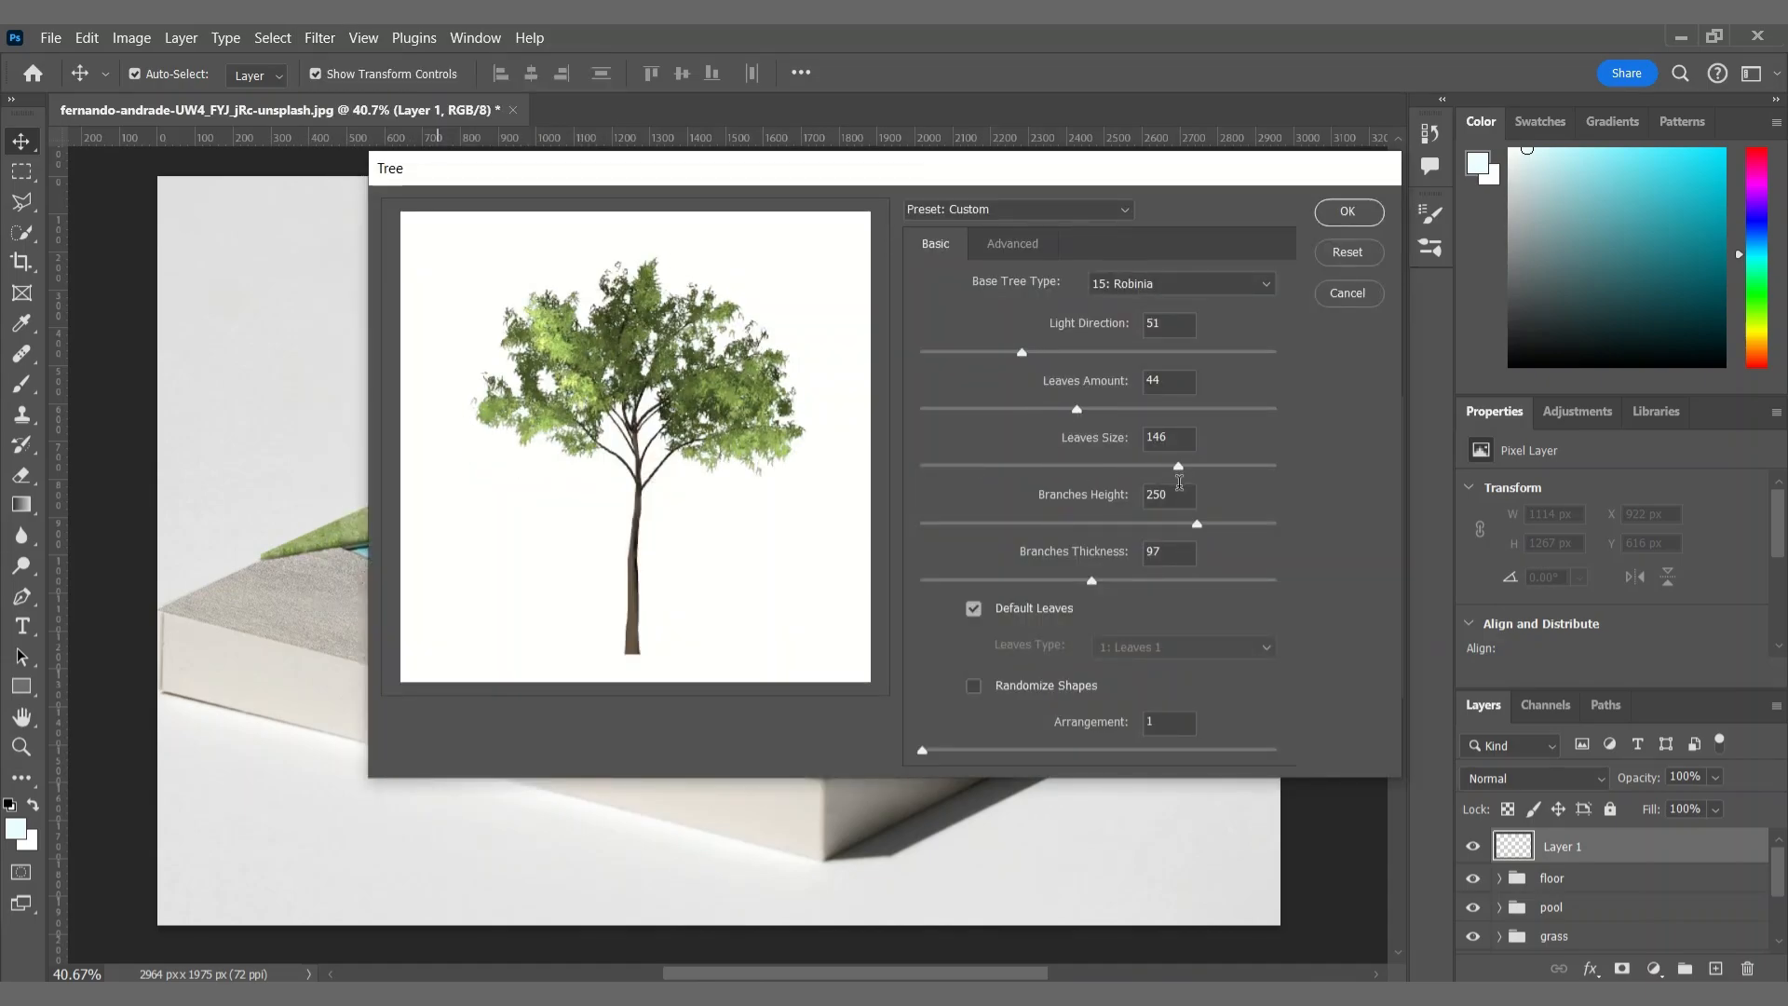
pyautogui.click(1209, 524)
pyautogui.click(1347, 216)
# Step: Scale the rendered tree to about 780 × 910 px, position it over the model's palm and rename its layer tree
pyautogui.moveTo(729, 250); pyautogui.dragTo(729, 418)
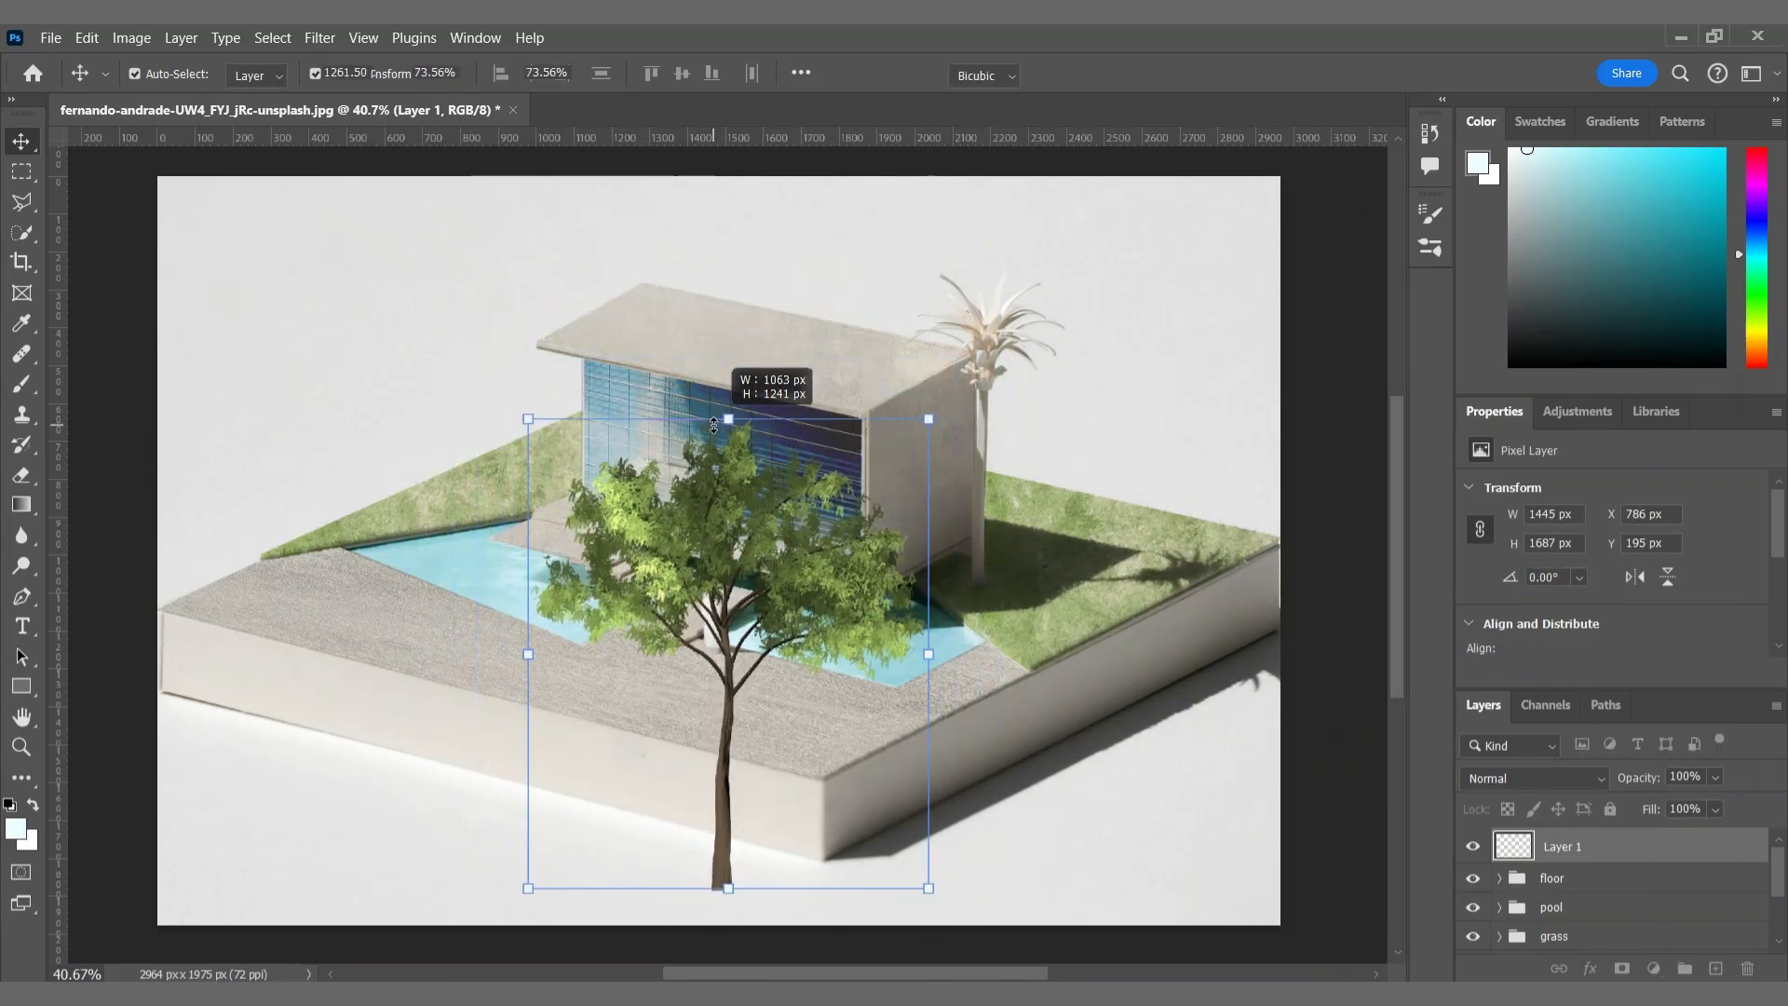
pyautogui.moveTo(726, 522); pyautogui.dragTo(997, 305)
pyautogui.moveTo(999, 671); pyautogui.dragTo(970, 549)
pyautogui.moveTo(988, 201); pyautogui.dragTo(988, 241)
pyautogui.moveTo(980, 542)
pyautogui.mouseDown()
pyautogui.moveTo(980, 519)
pyautogui.moveTo(980, 538)
pyautogui.mouseUp()
pyautogui.click(1152, 72)
pyautogui.click(1302, 490)
pyautogui.click(1178, 531)
pyautogui.click(962, 566)
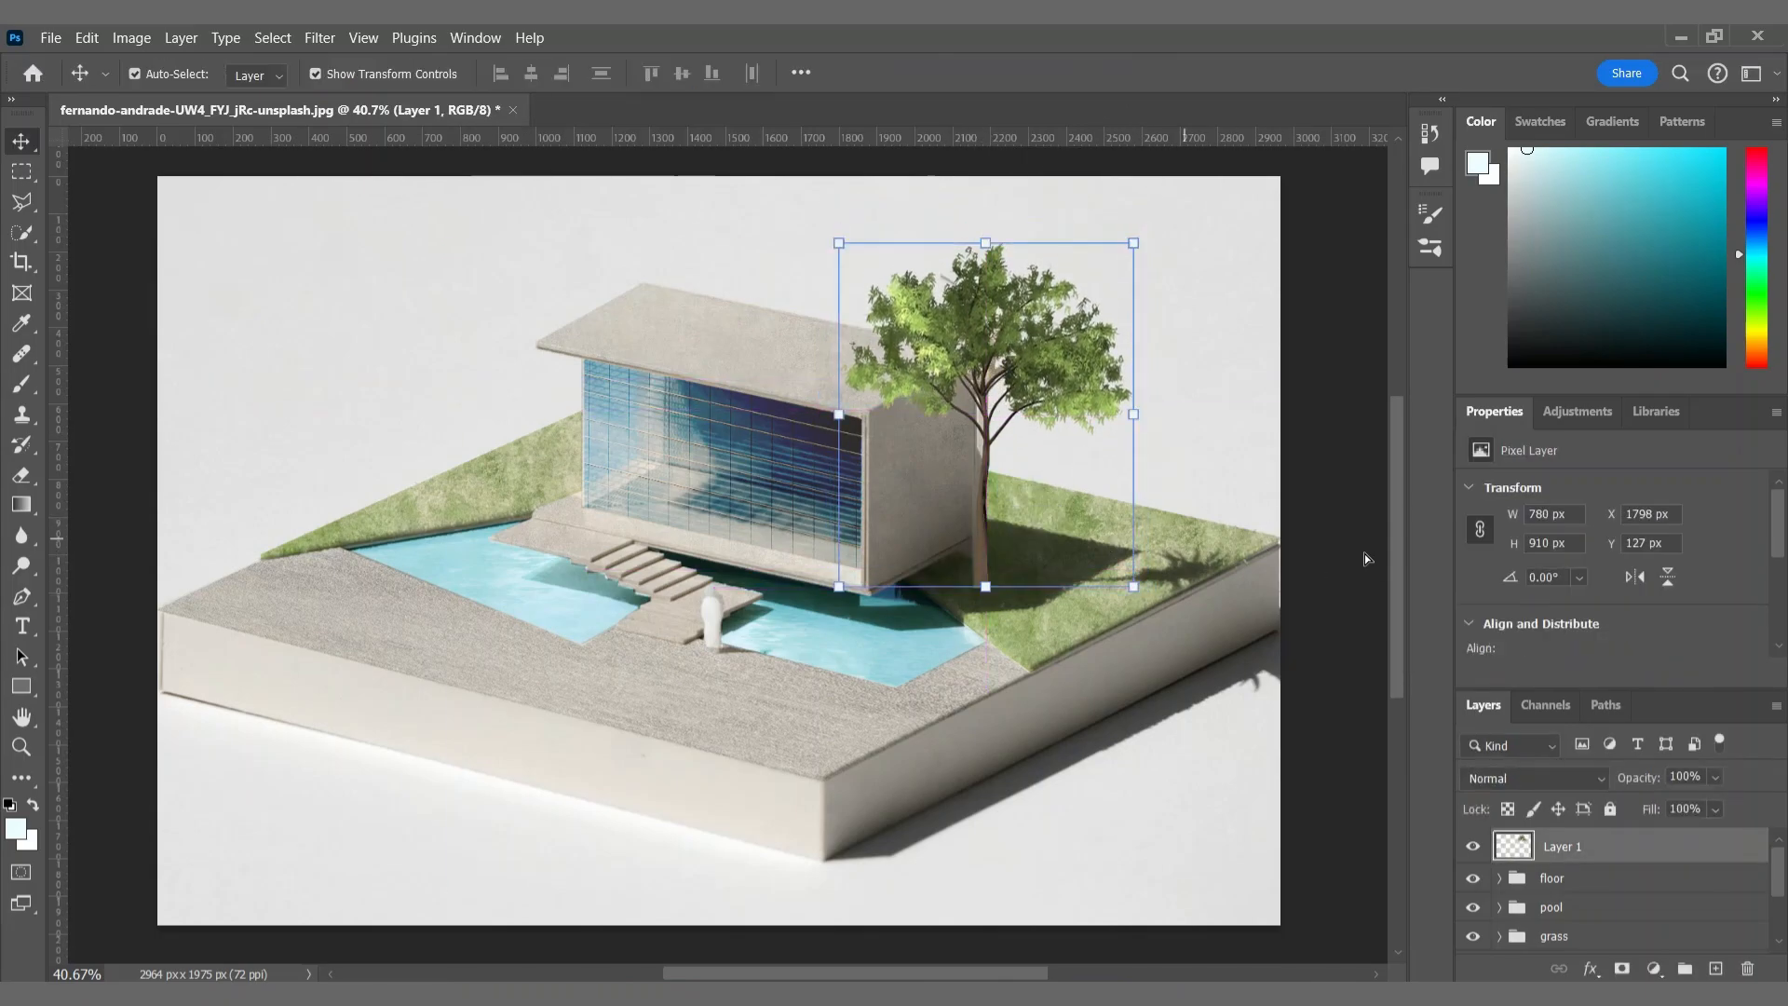
pyautogui.doubleClick(1563, 846)
pyautogui.write('tree')
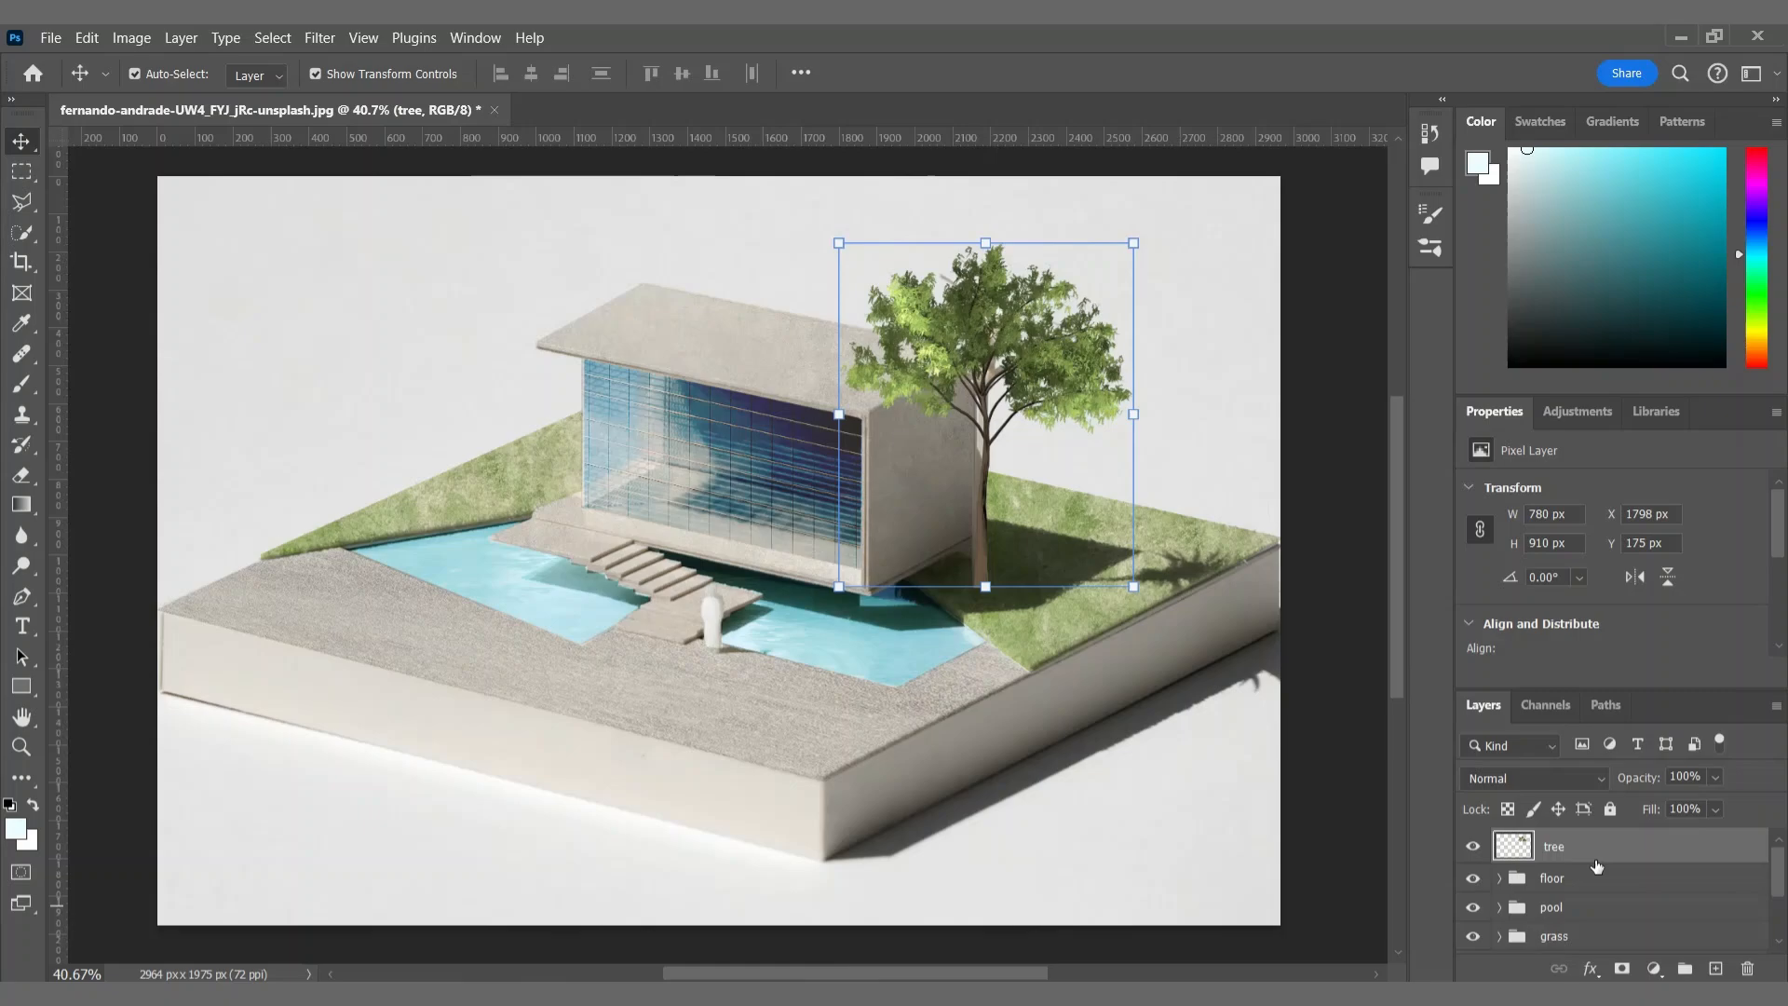
# Step: Place the geometric pattern image 17.png directly above the model layer
pyautogui.scroll(-3, 1597, 871)
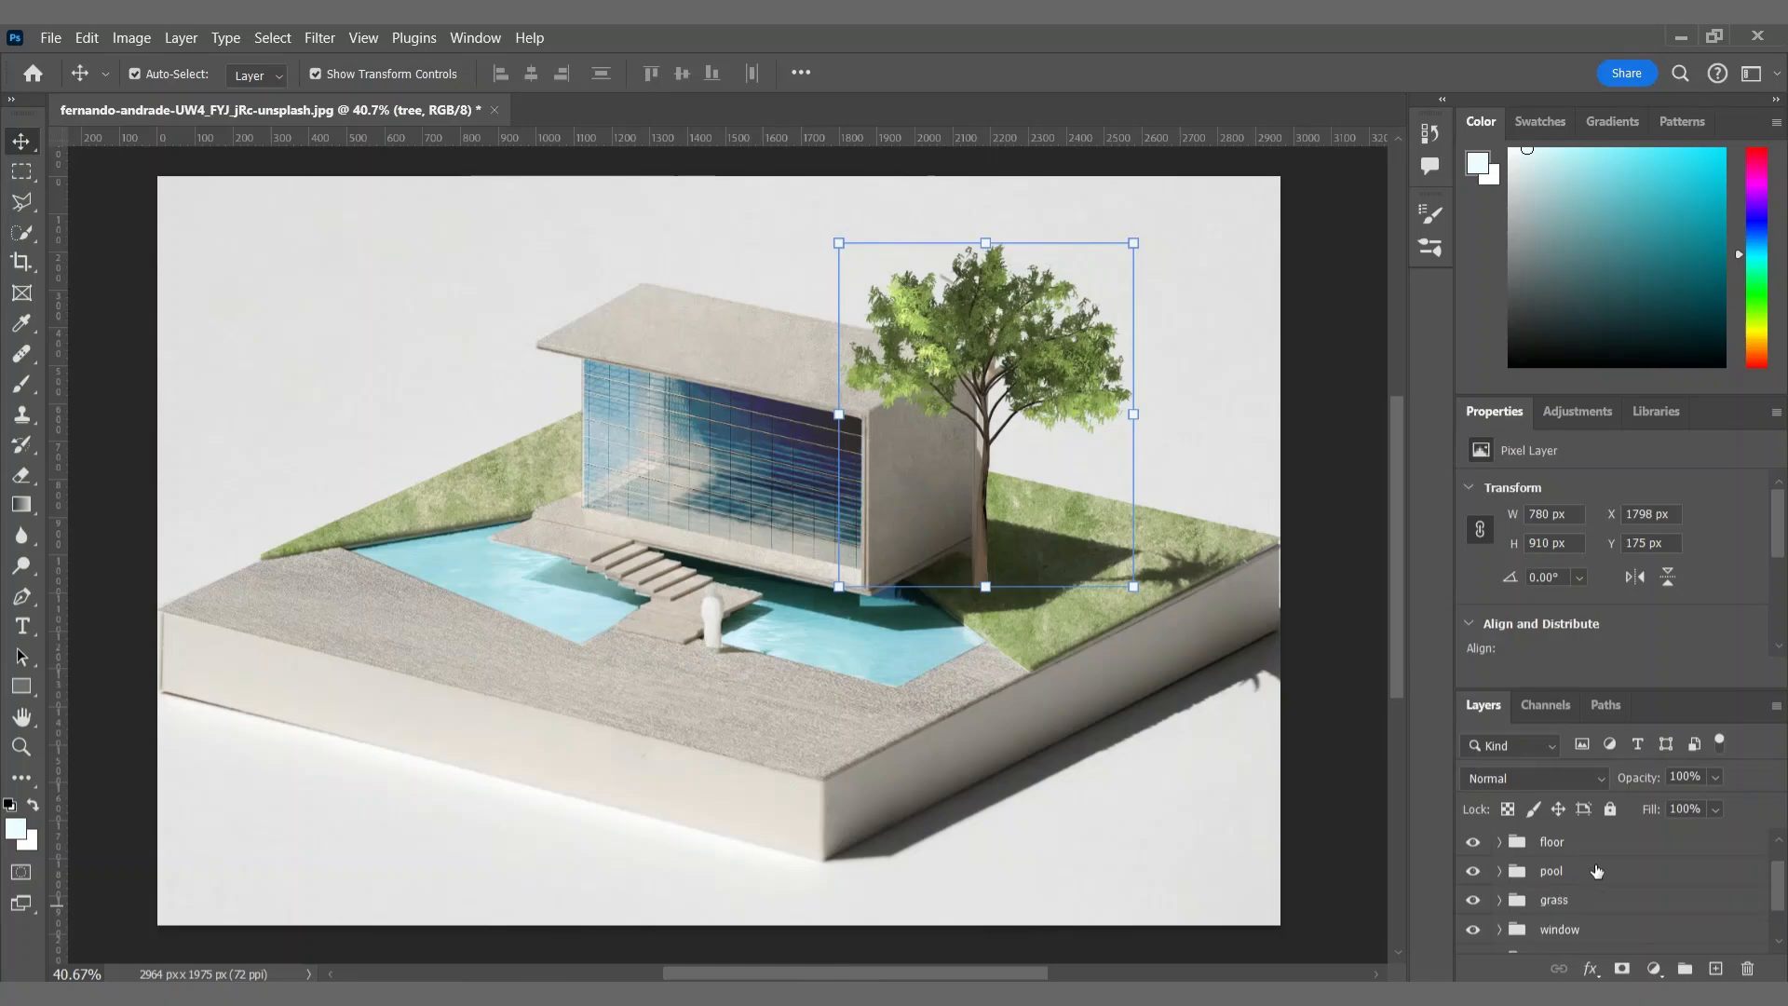
pyautogui.click(1565, 937)
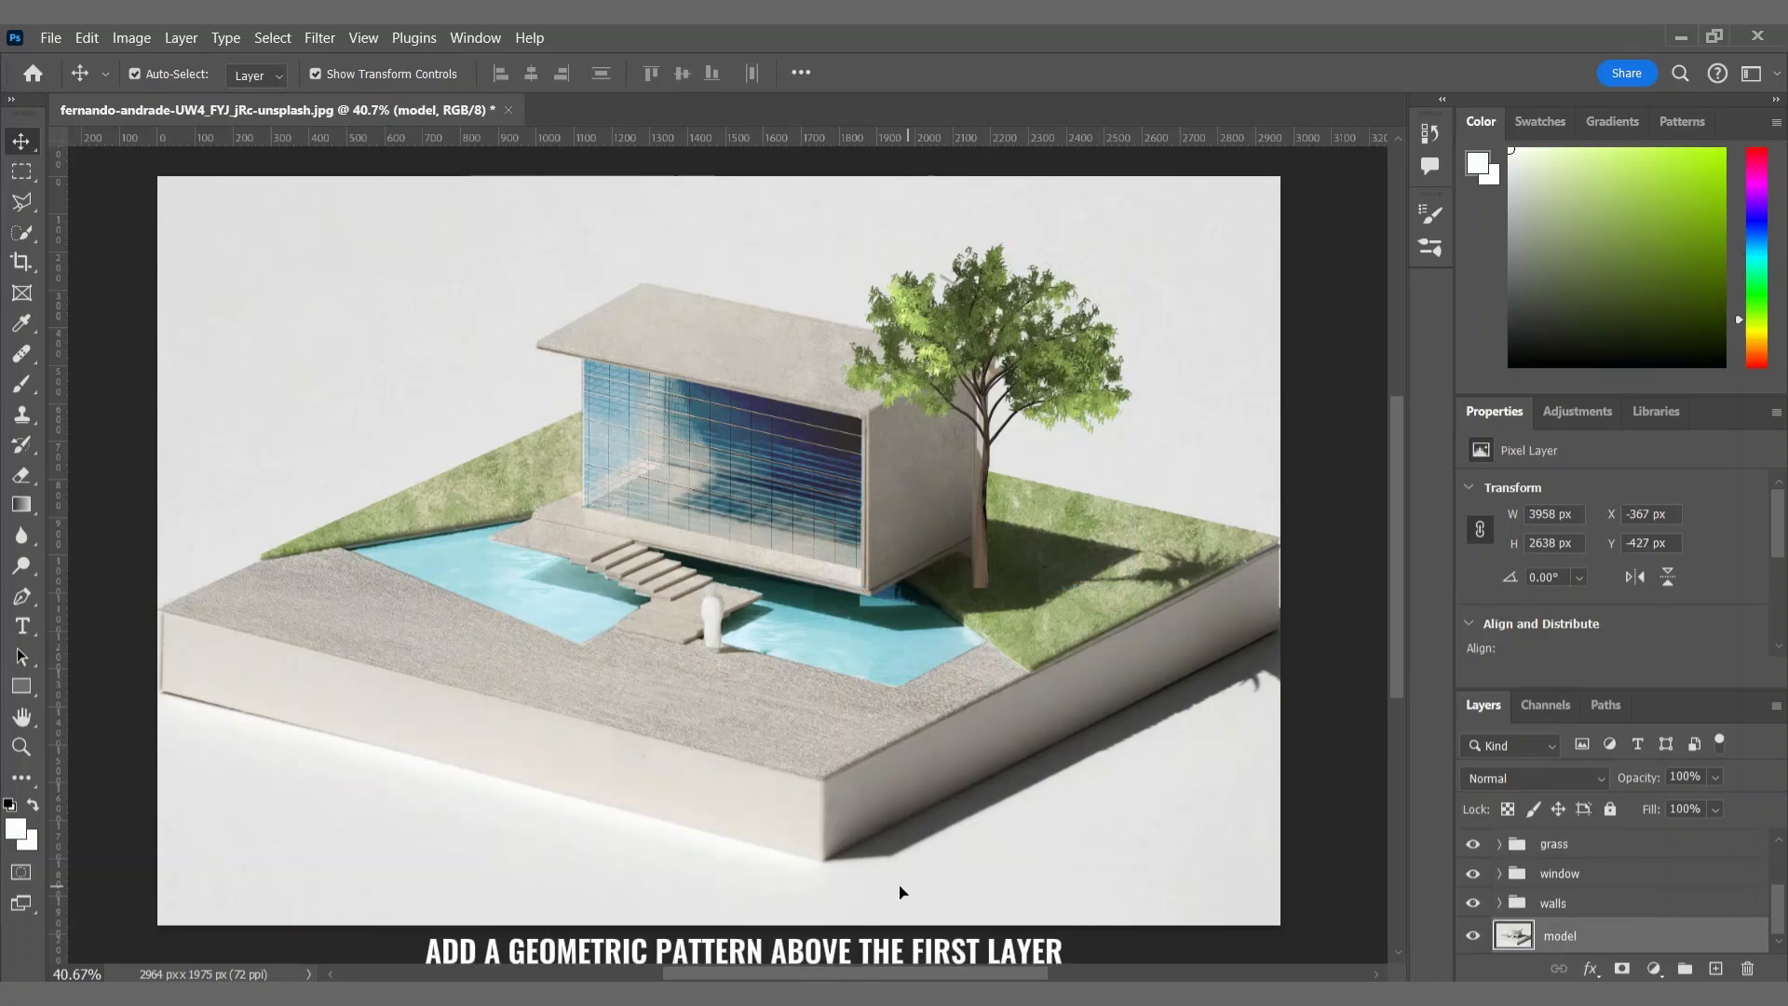
pyautogui.click(854, 980)
pyautogui.moveTo(798, 439); pyautogui.dragTo(746, 767)
# Step: Rotate the pattern to -90° and stretch it to about 2904 × 1949 px so it covers the canvas
pyautogui.moveTo(954, 875); pyautogui.dragTo(1123, 220)
pyautogui.moveTo(1035, 325); pyautogui.dragTo(1179, 225)
pyautogui.moveTo(401, 775); pyautogui.dragTo(180, 932)
pyautogui.moveTo(1179, 224); pyautogui.dragTo(1270, 165)
pyautogui.moveTo(1270, 549); pyautogui.dragTo(1296, 551)
pyautogui.moveTo(180, 932); pyautogui.dragTo(155, 950)
pyautogui.moveTo(156, 557); pyautogui.dragTo(136, 557)
pyautogui.moveTo(715, 166)
pyautogui.mouseDown()
pyautogui.moveTo(715, 148)
pyautogui.moveTo(715, 175)
pyautogui.mouseUp()
pyautogui.moveTo(1287, 563); pyautogui.dragTo(1302, 562)
pyautogui.moveTo(143, 559); pyautogui.dragTo(128, 559)
pyautogui.moveTo(722, 961); pyautogui.dragTo(718, 950)
pyautogui.press('Return')
# Step: Set the pattern layer's blending mode to Hard Light and its opacity to 12%
pyautogui.click(1491, 779)
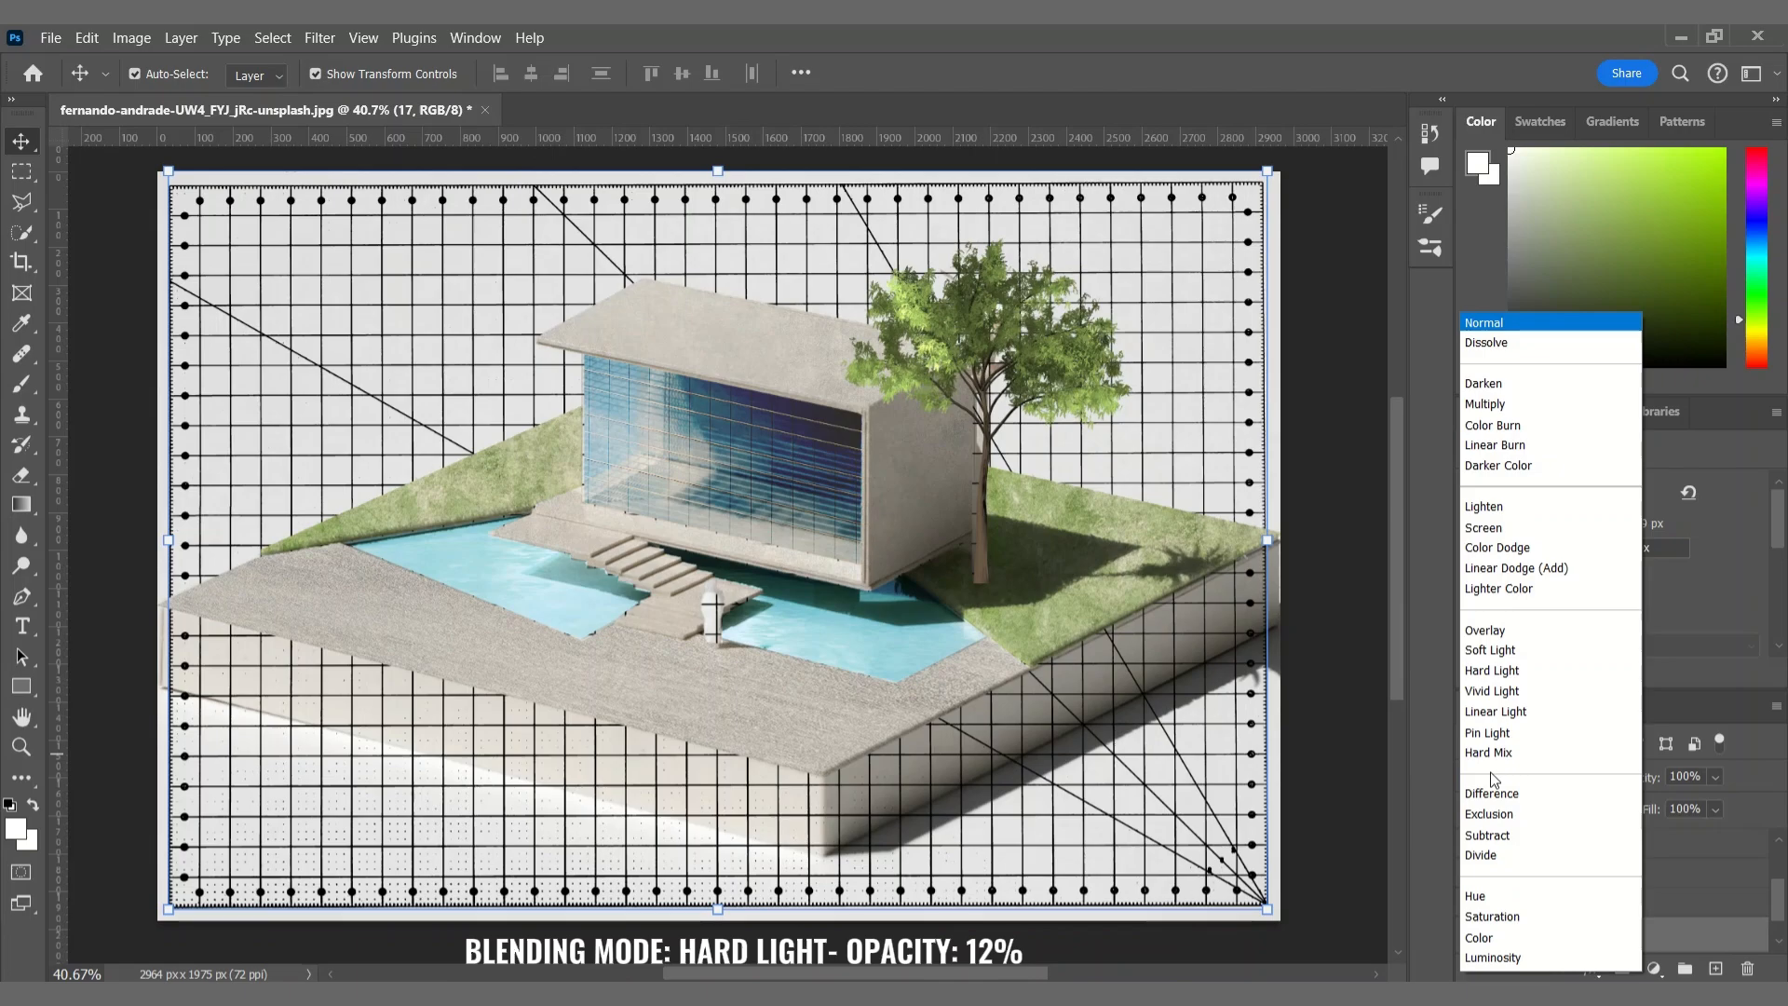
pyautogui.click(1515, 673)
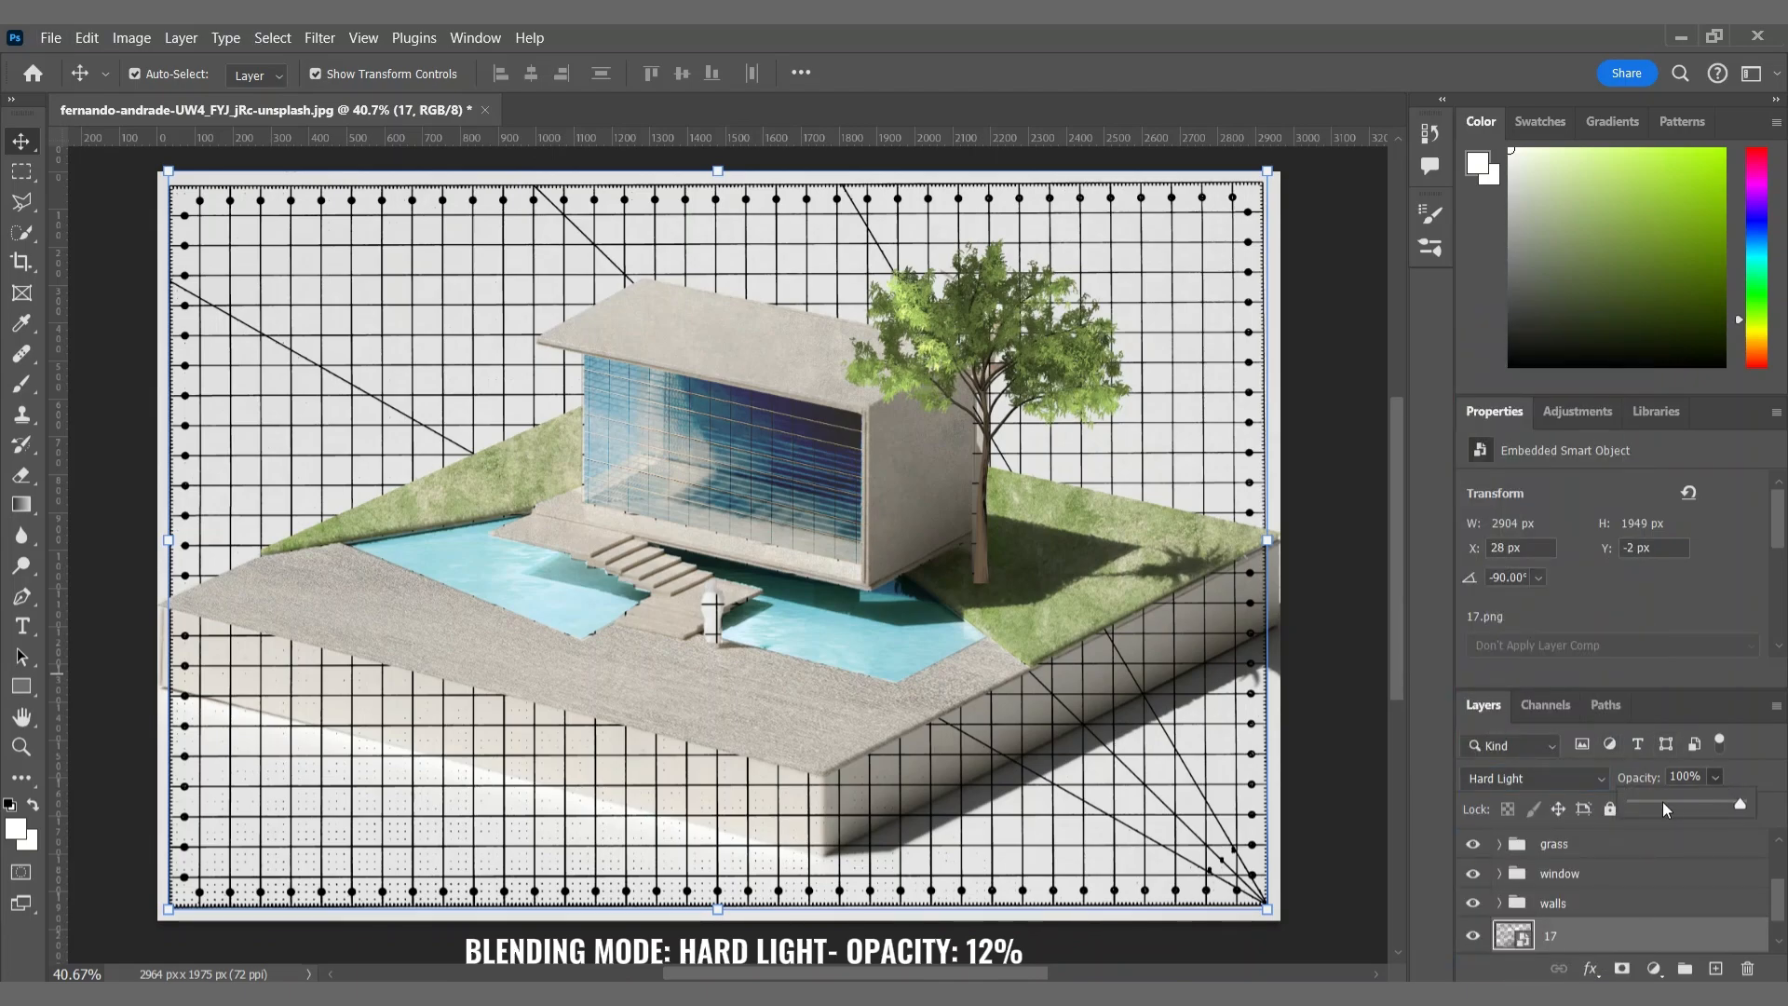
pyautogui.moveTo(1656, 806); pyautogui.dragTo(1649, 807)
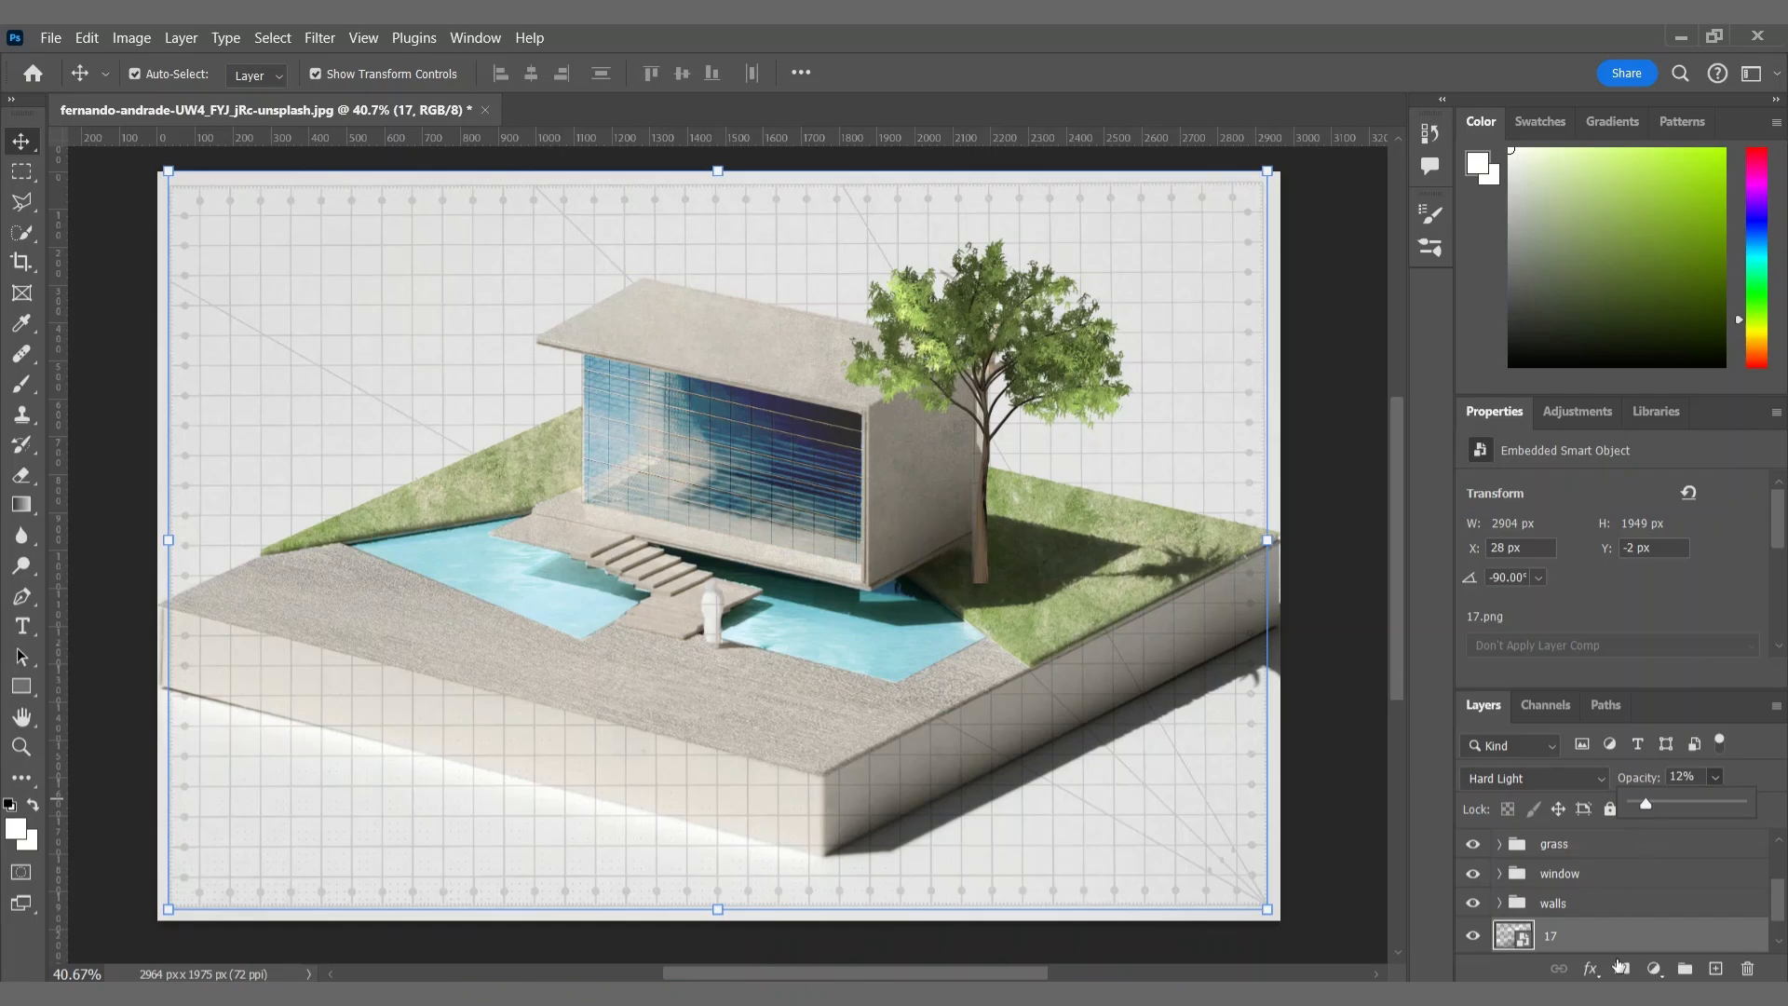
# Step: Add a layer mask to the pattern and paint with a black brush to hide the grid lines on the model's base
pyautogui.click(1623, 969)
pyautogui.press('b')
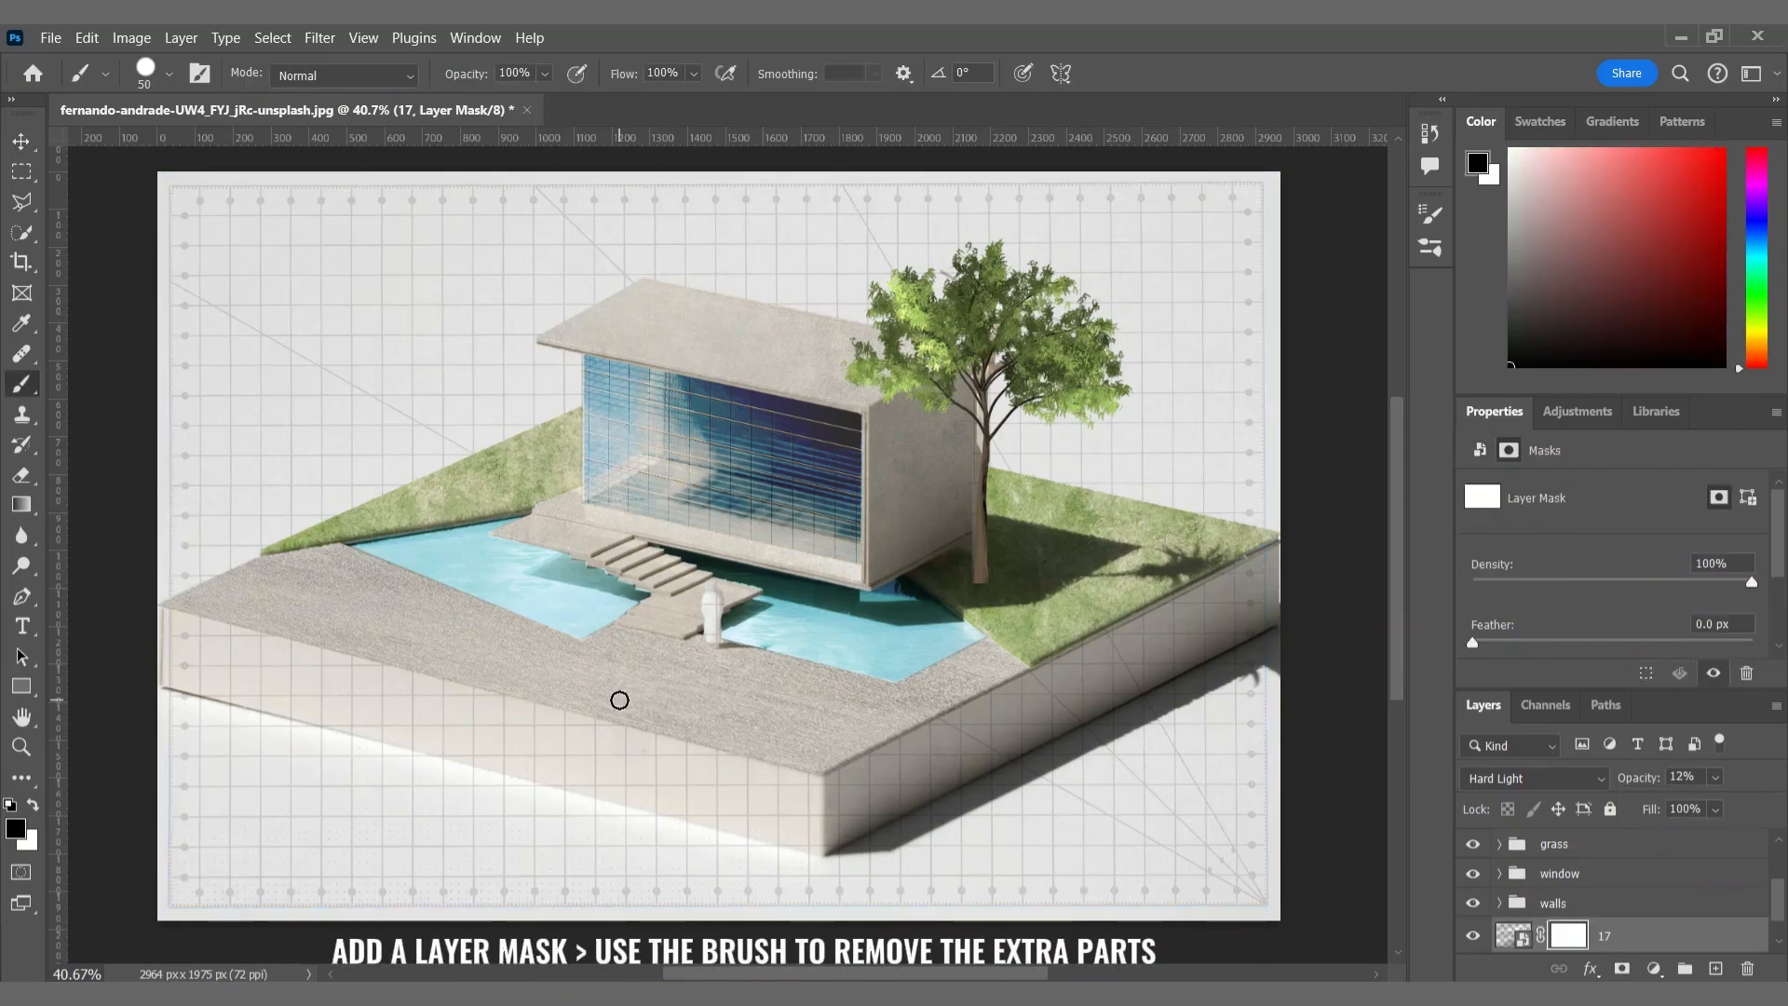
pyautogui.moveTo(586, 718)
pyautogui.mouseDown()
pyautogui.moveTo(235, 638)
pyautogui.moveTo(193, 646)
pyautogui.moveTo(810, 800)
pyautogui.moveTo(747, 787)
pyautogui.moveTo(911, 695)
pyautogui.moveTo(844, 790)
pyautogui.moveTo(1235, 576)
pyautogui.mouseUp()
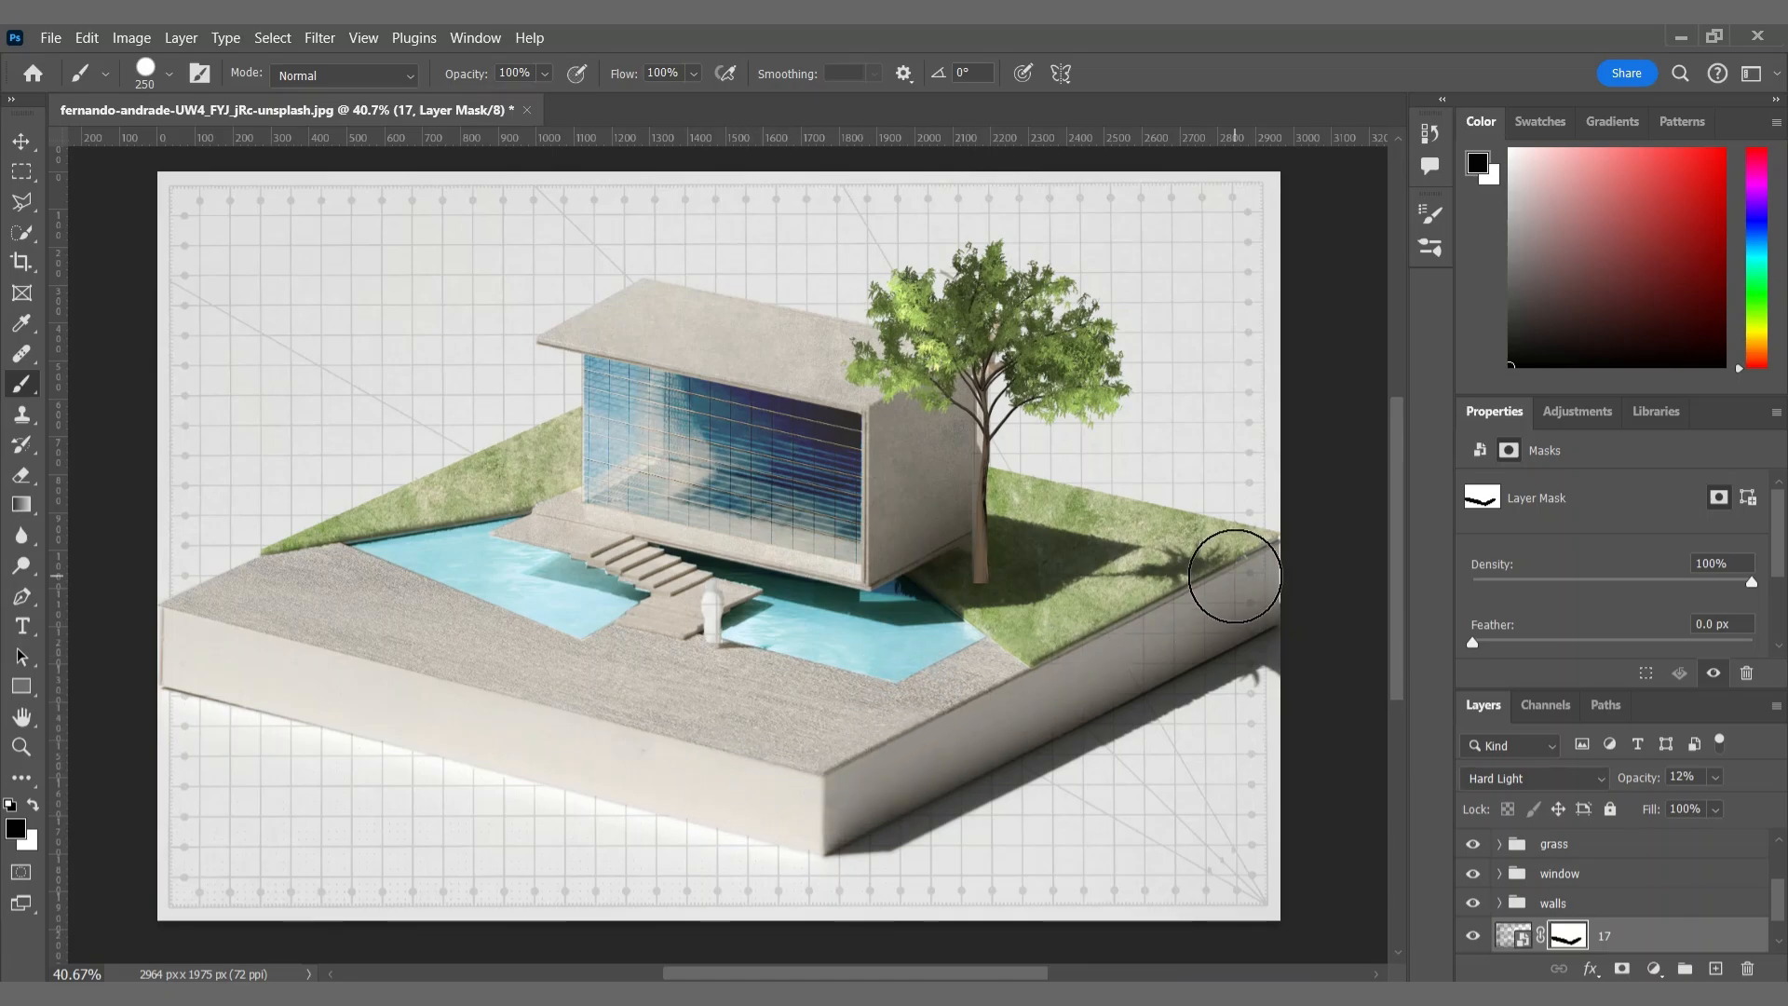
pyautogui.click(21, 141)
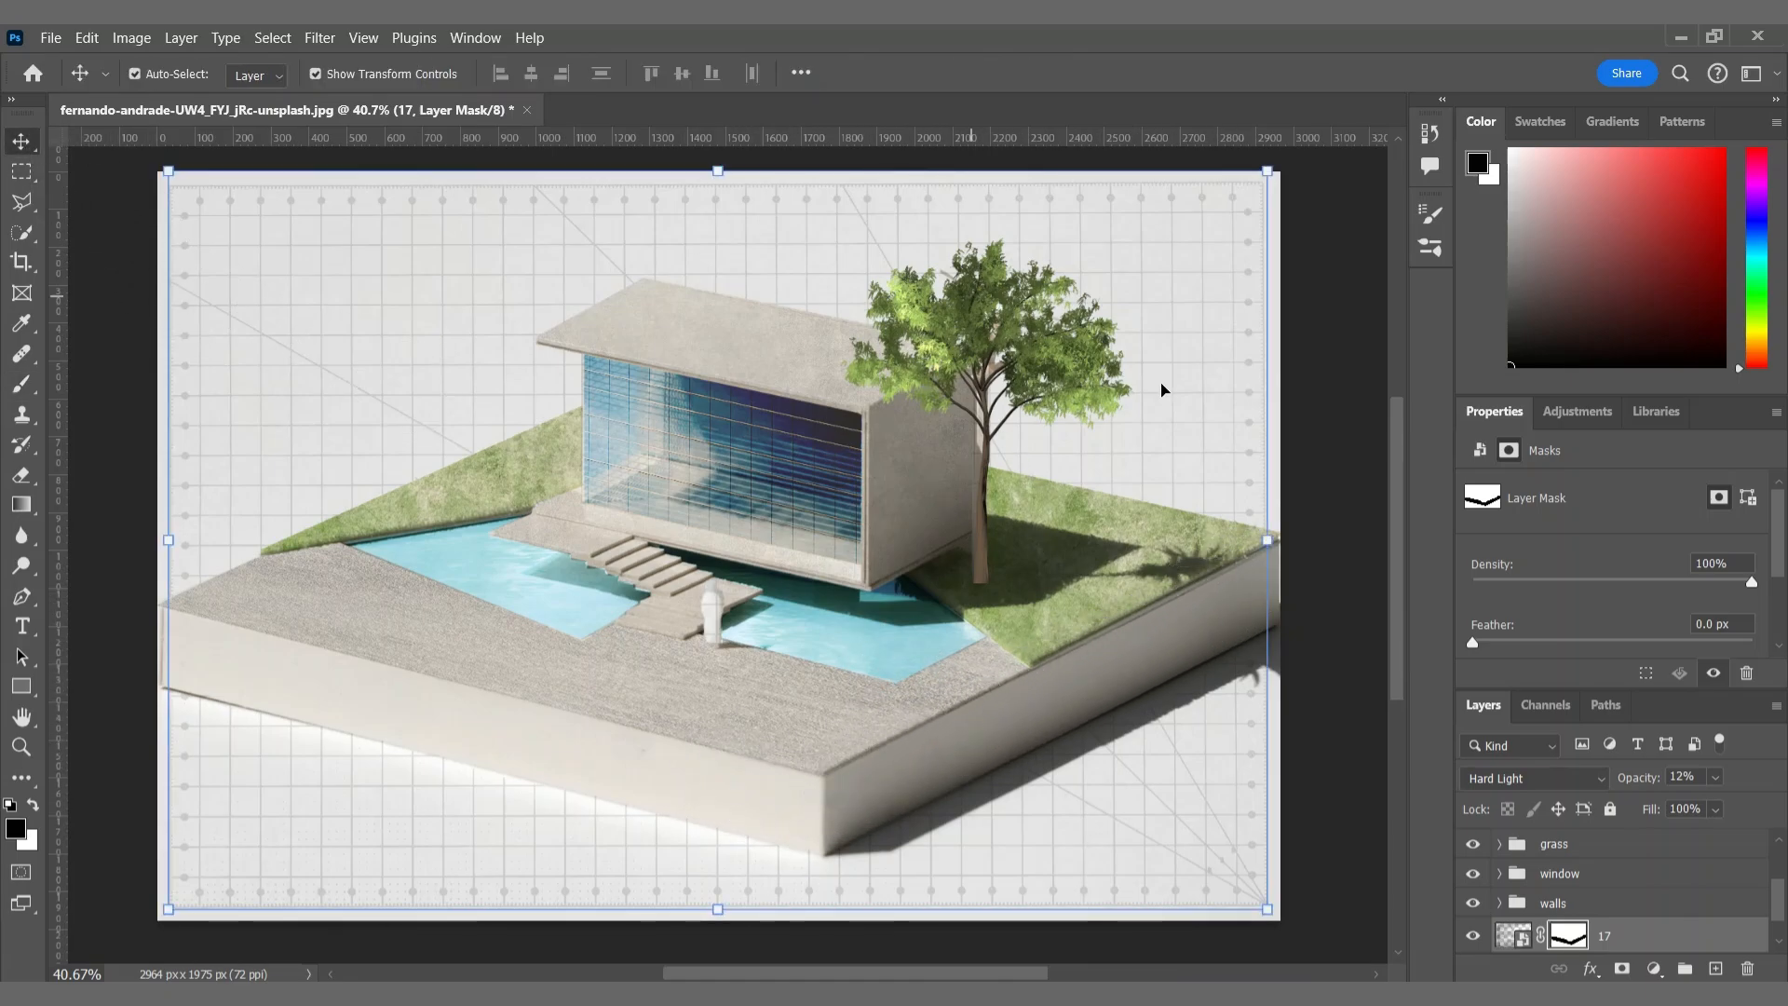
pyautogui.click(1321, 575)
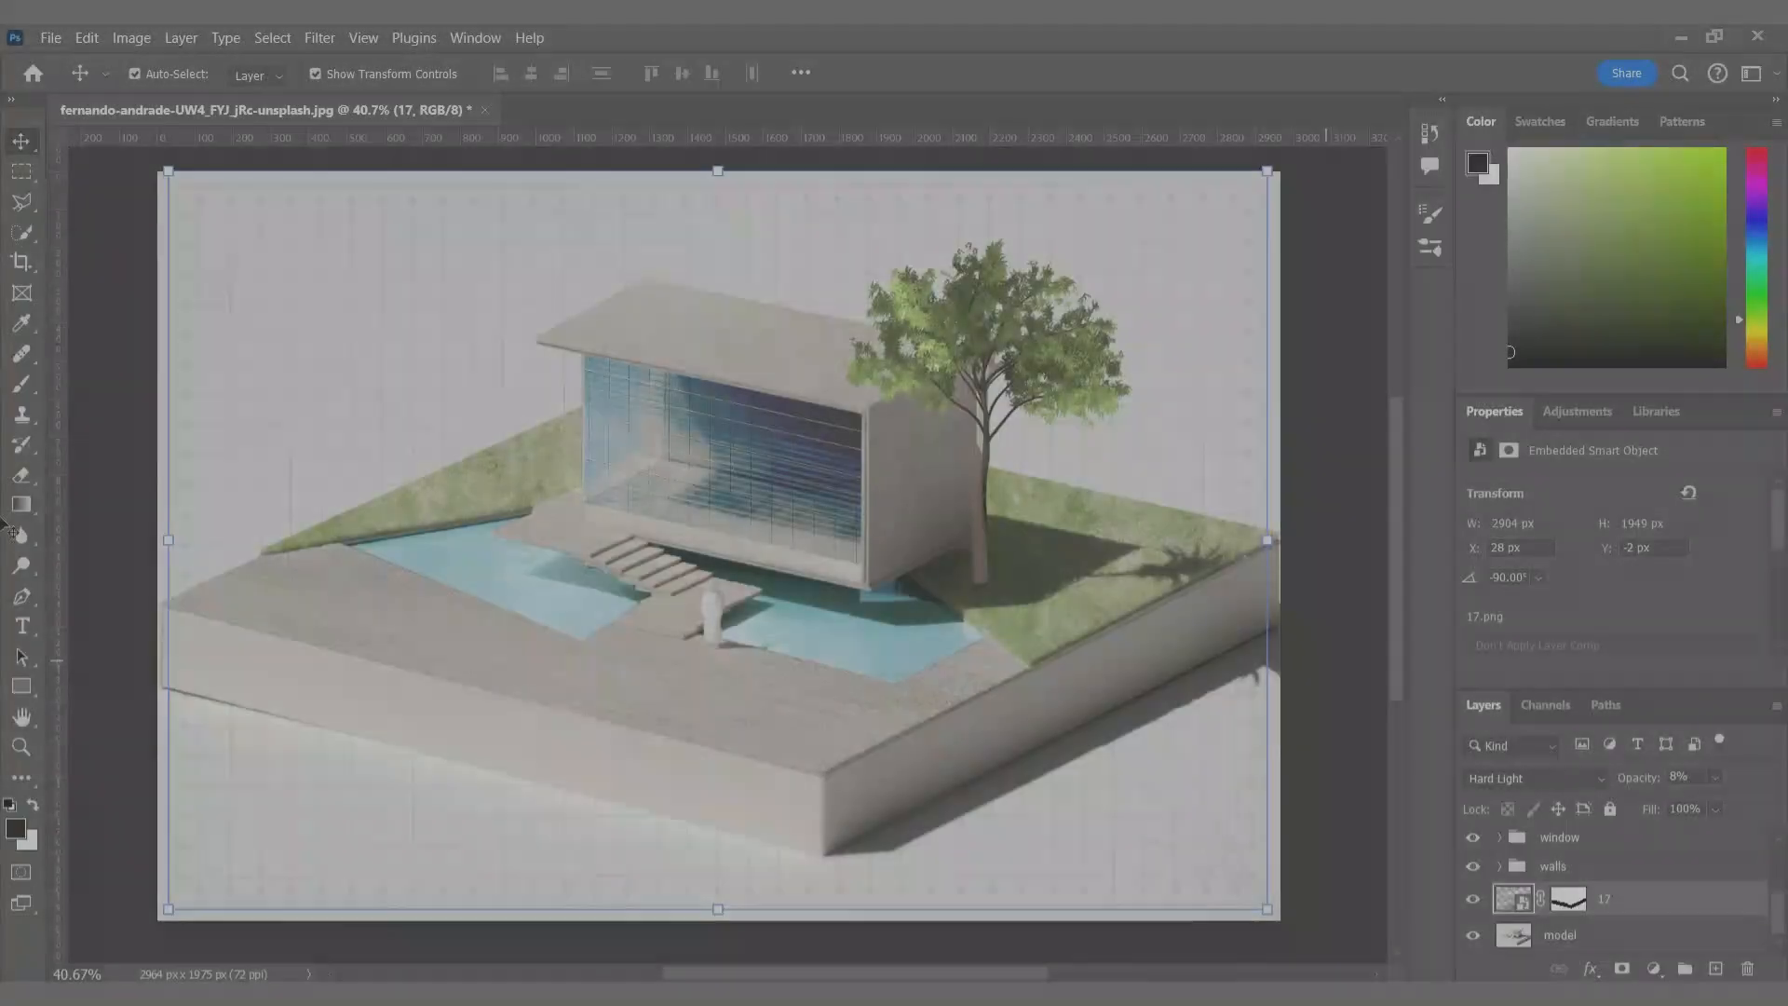
# Step: Add the text ARCHITECTURE in black Gill Sans Ultra Bold across the upper canvas, on a layer directly above pattern layer 17
pyautogui.press('t')
pyautogui.moveTo(190, 186); pyautogui.dragTo(1267, 410)
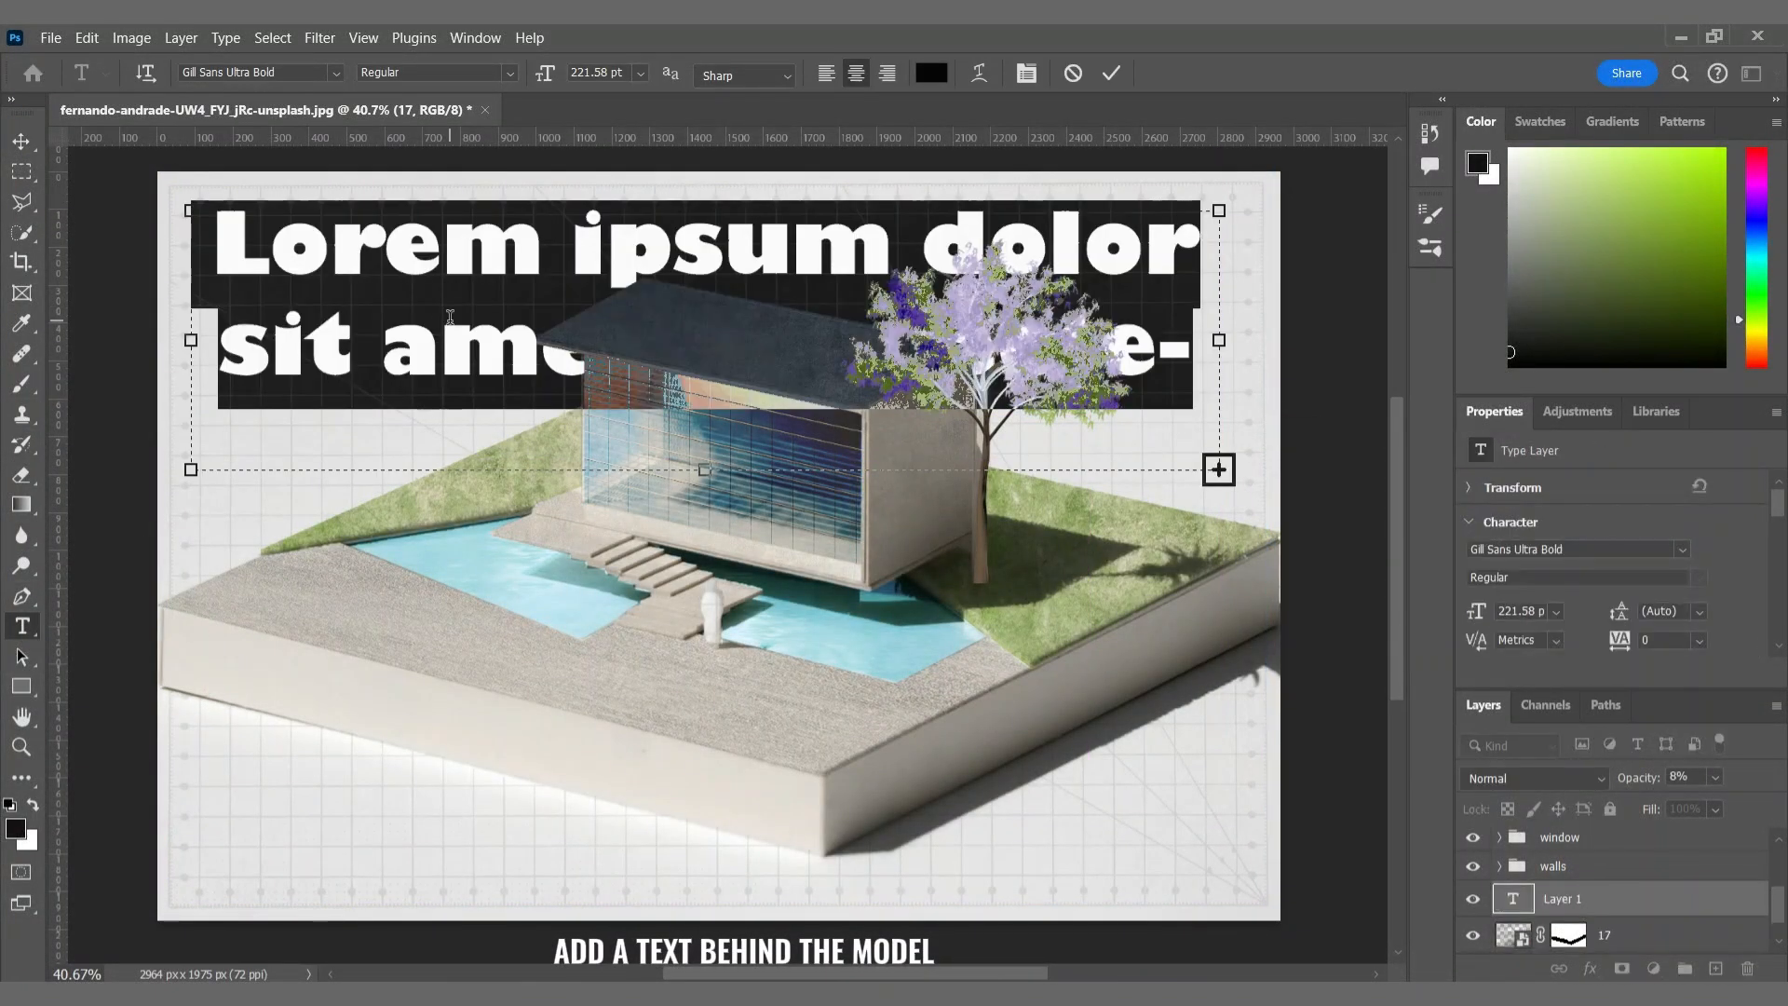
pyautogui.write('ARCHITECTURE')
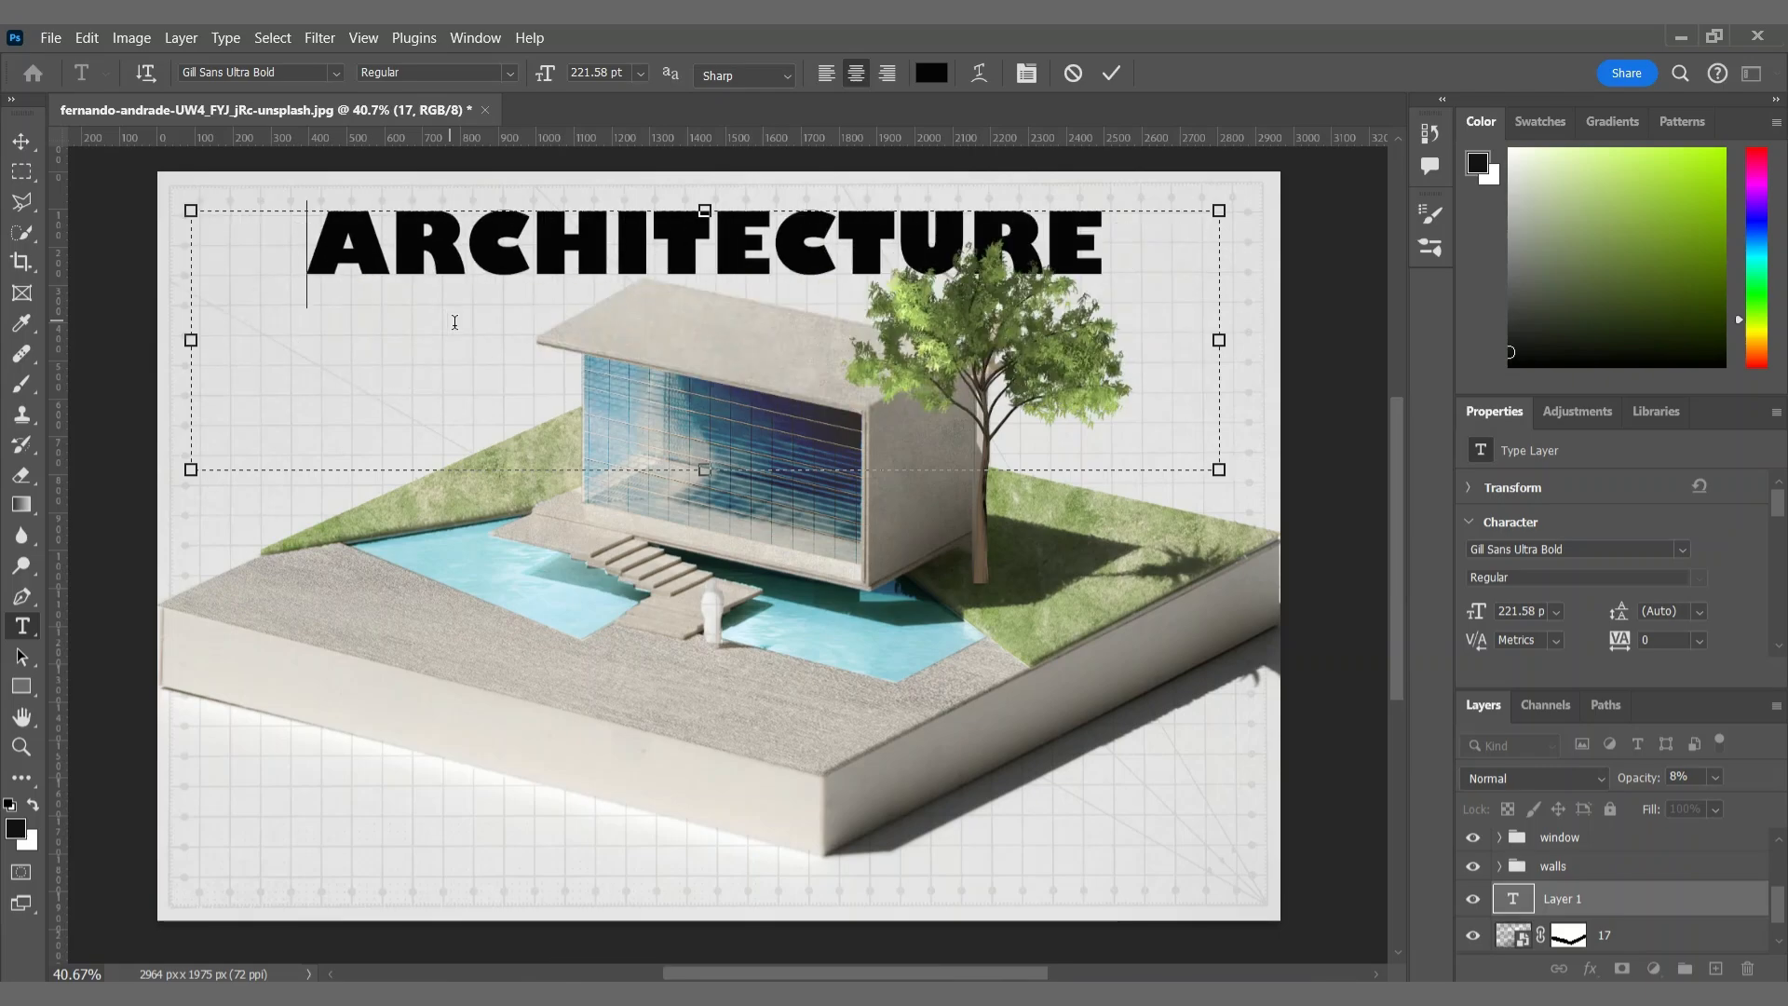
pyautogui.click(1111, 74)
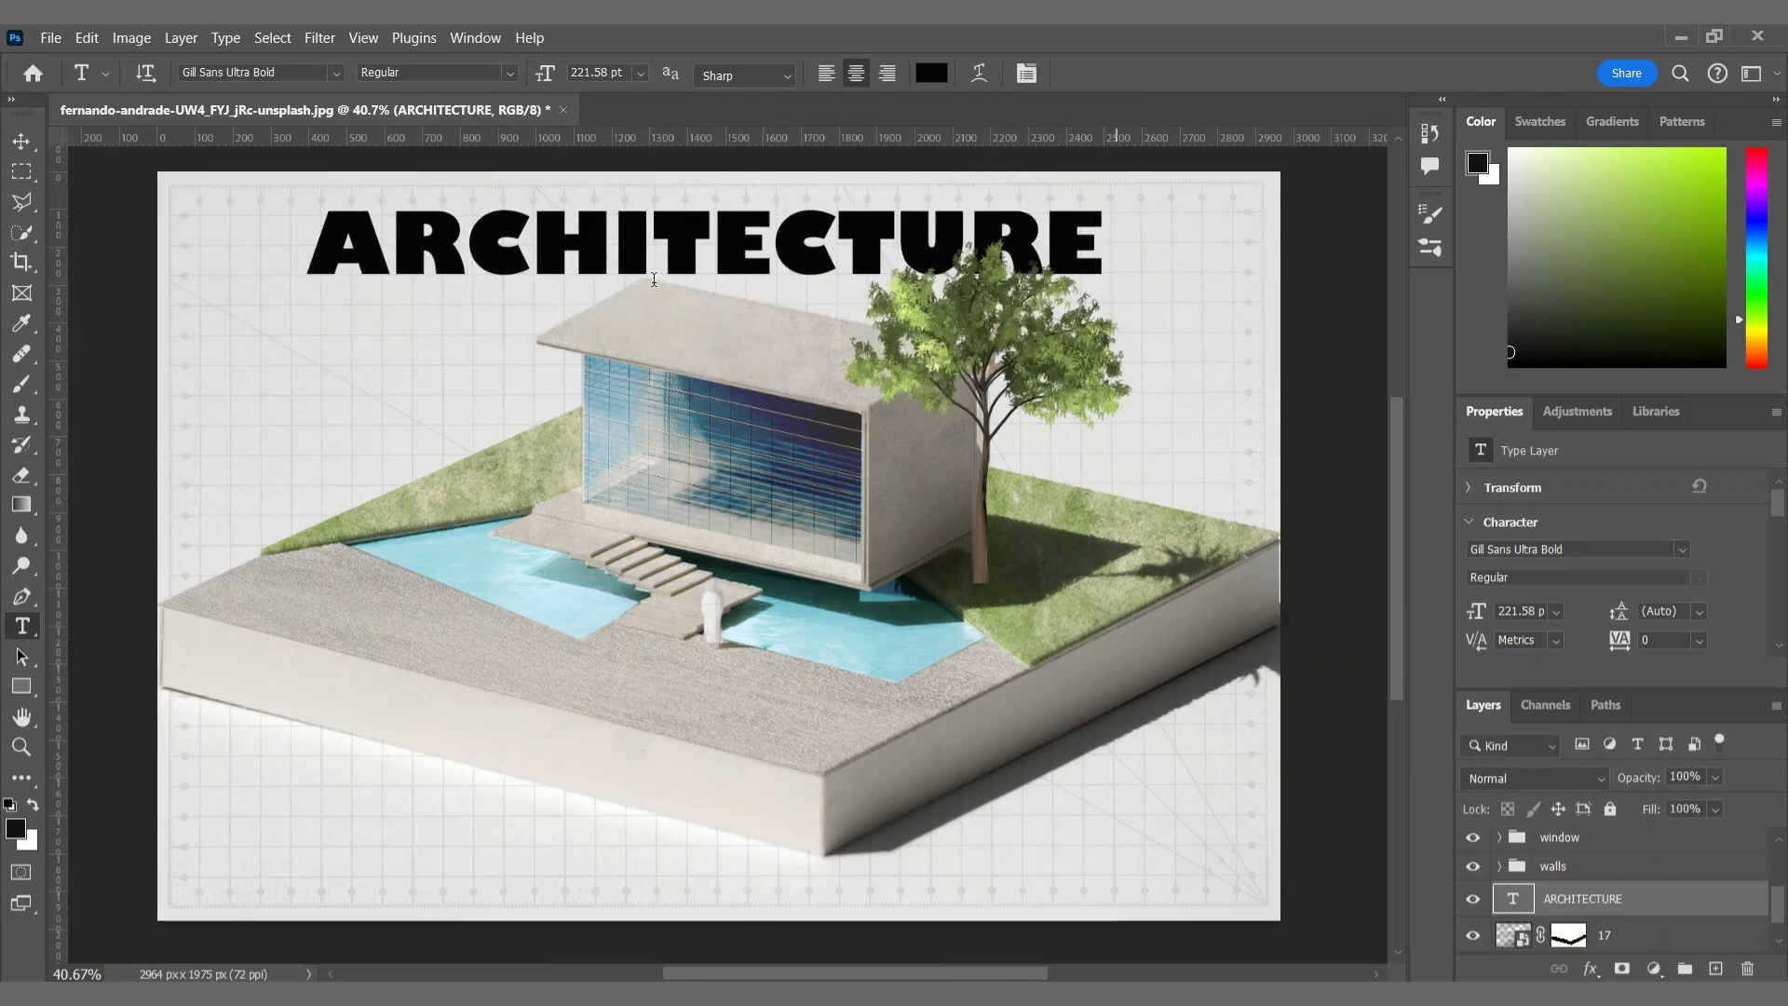
# Step: Stretch the ARCHITECTURE text vertically to about 519 pt and shift it toward the canvas's upper-left area behind the house
pyautogui.click(21, 142)
pyautogui.moveTo(705, 469); pyautogui.dragTo(705, 830)
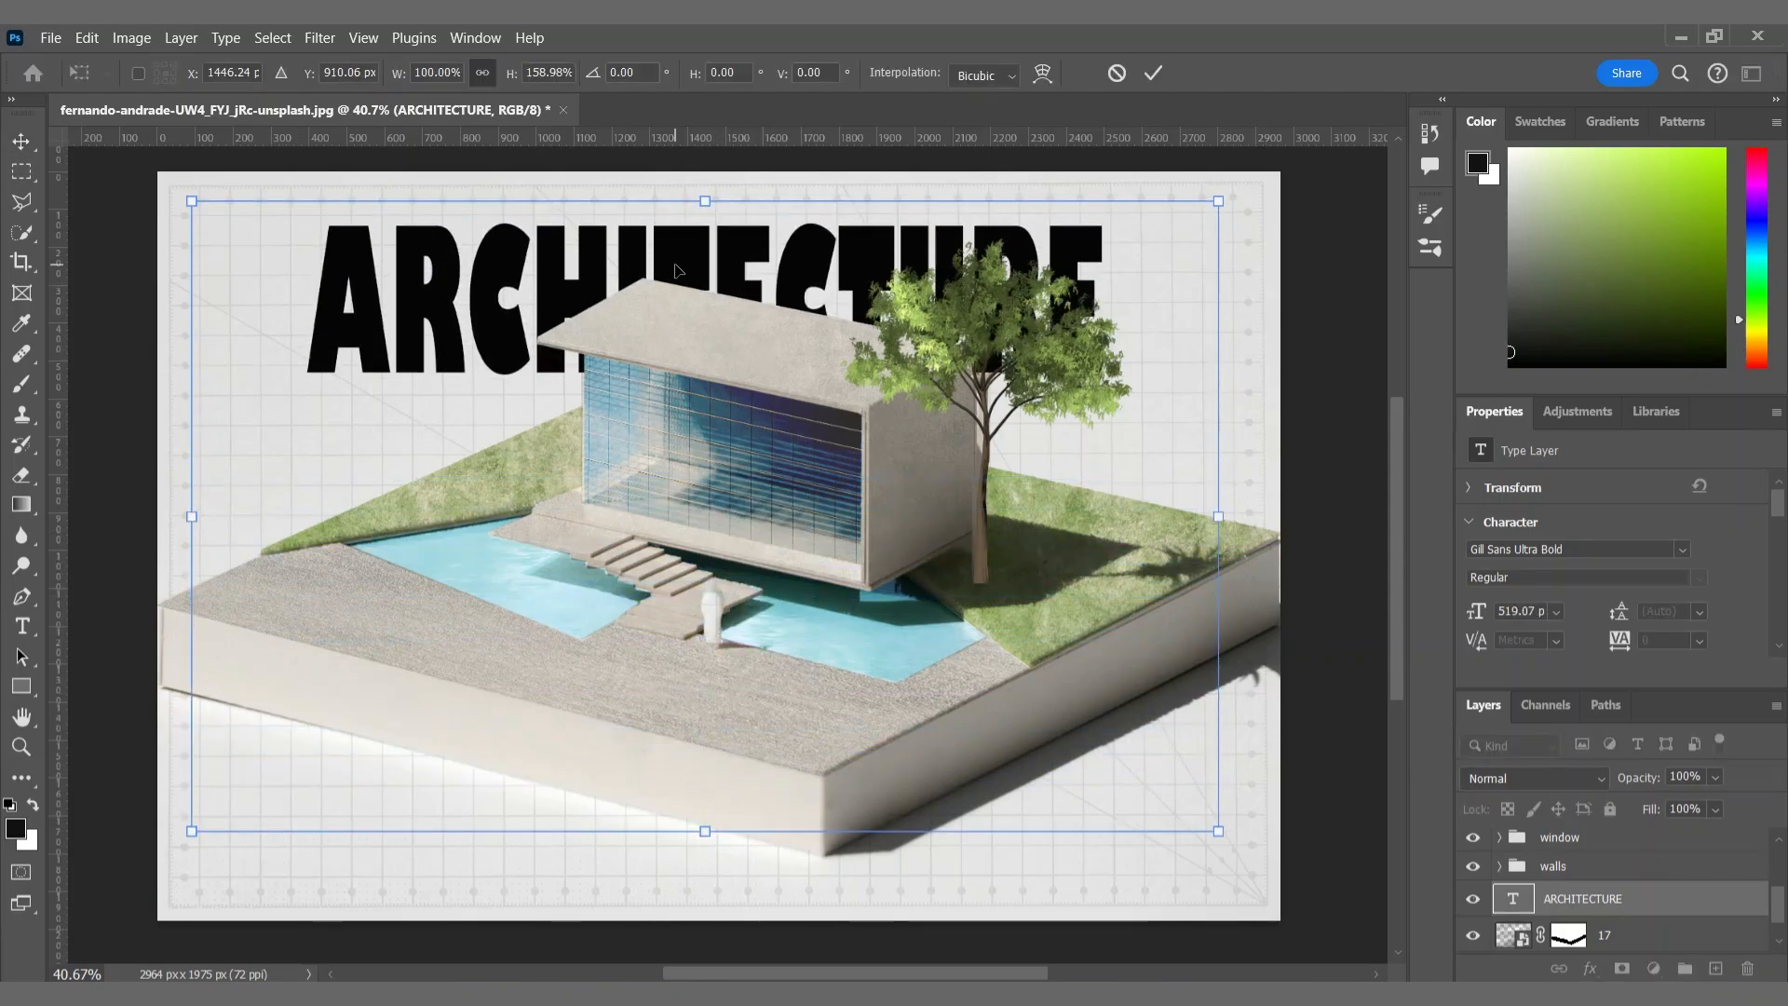
pyautogui.moveTo(678, 271); pyautogui.dragTo(566, 251)
pyautogui.press('Return')
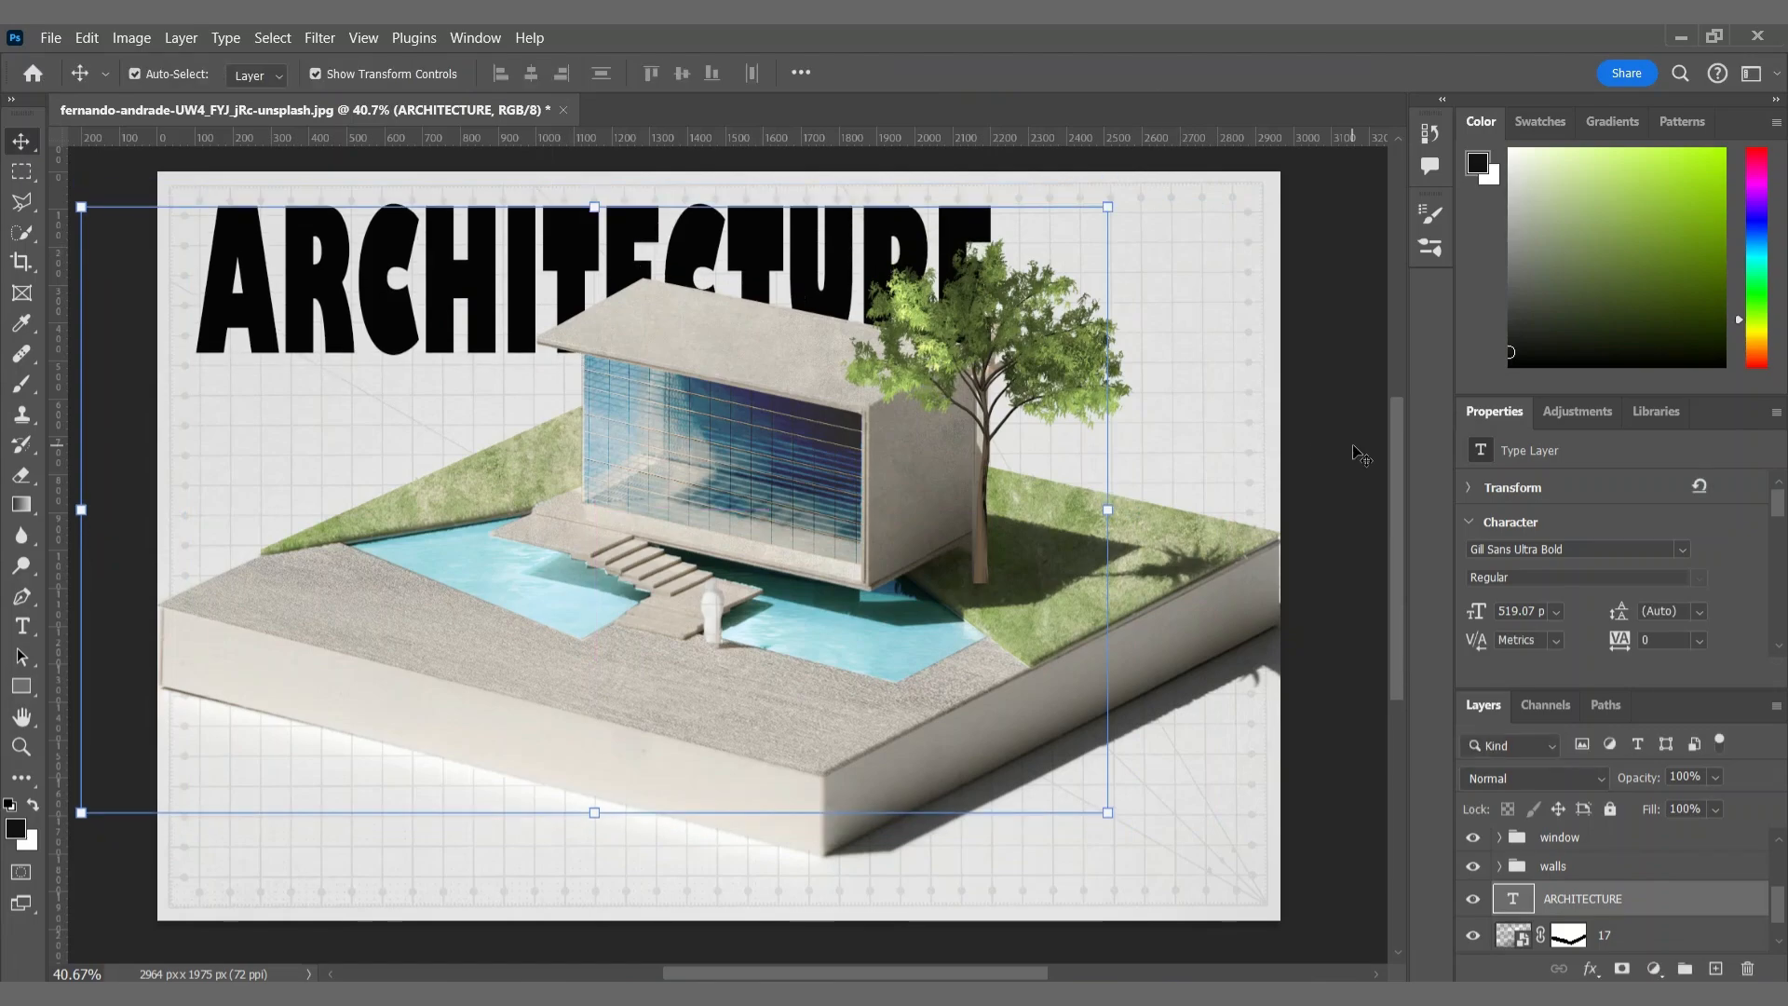
# Step: Change the ARCHITECTURE text's color to dark gray and align the text with the upper-left corner of the background grid
pyautogui.scroll(-2, 1621, 568)
pyautogui.click(1682, 596)
pyautogui.moveTo(1183, 544); pyautogui.dragTo(1168, 567)
pyautogui.press('Return')
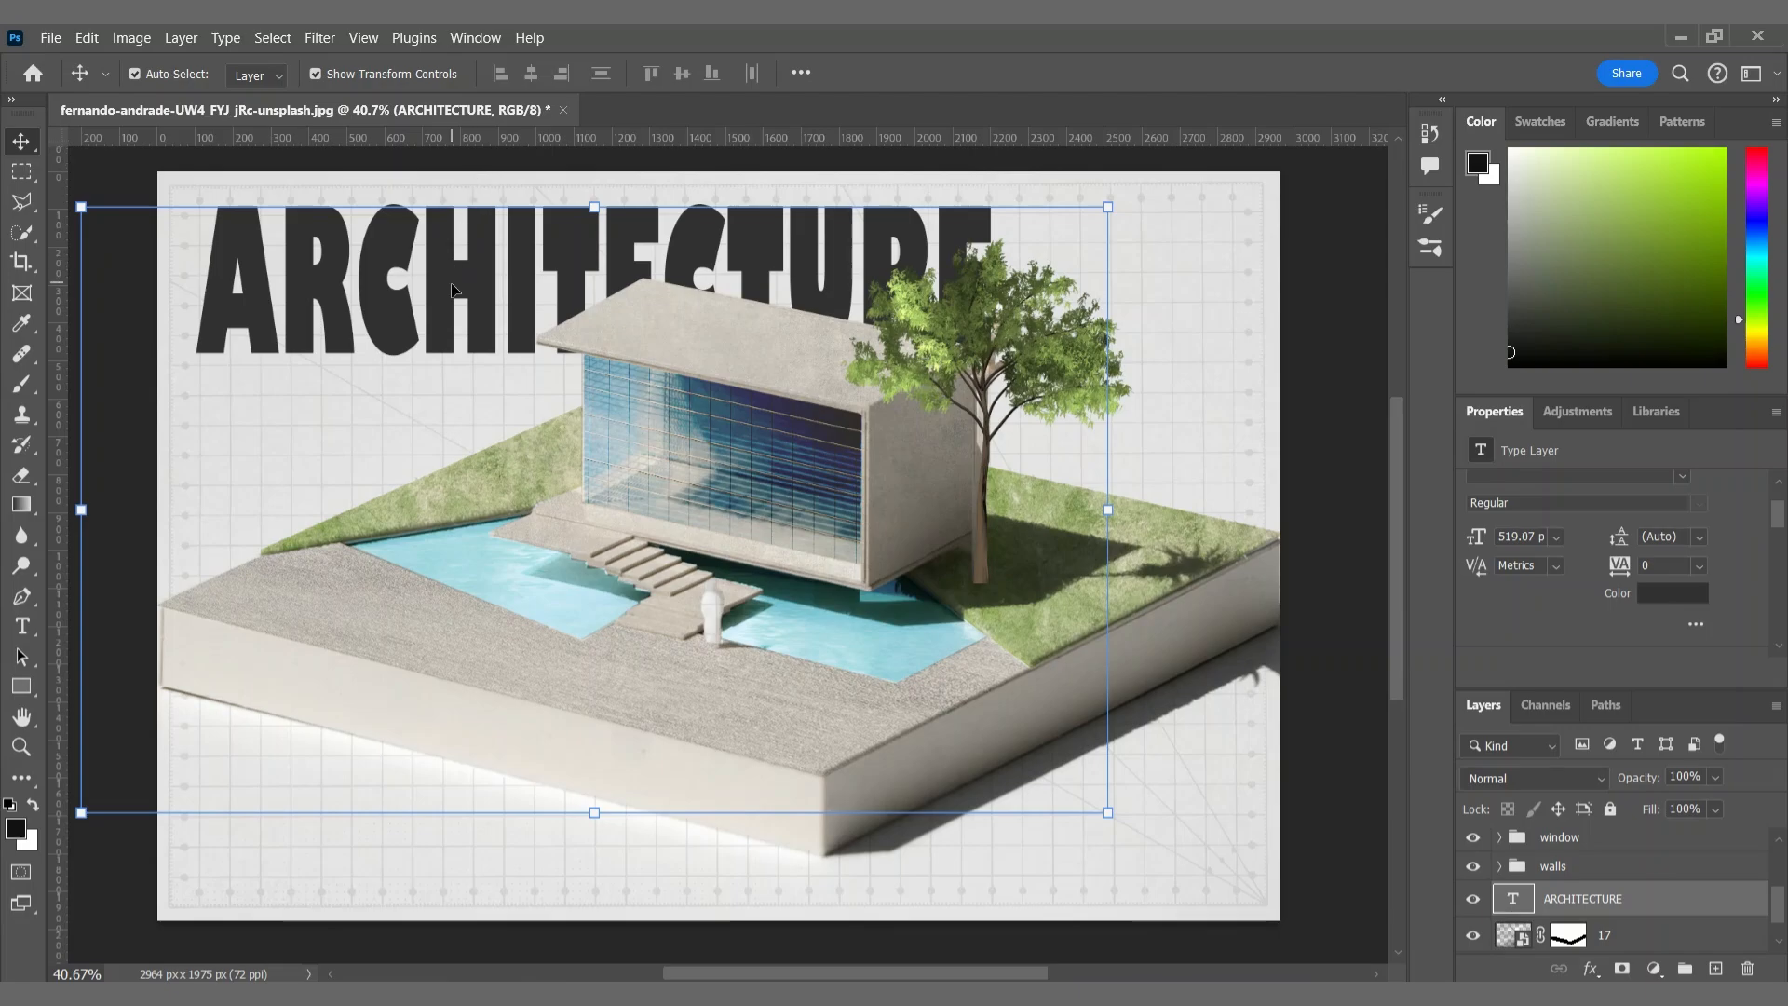
pyautogui.moveTo(453, 290); pyautogui.dragTo(438, 271)
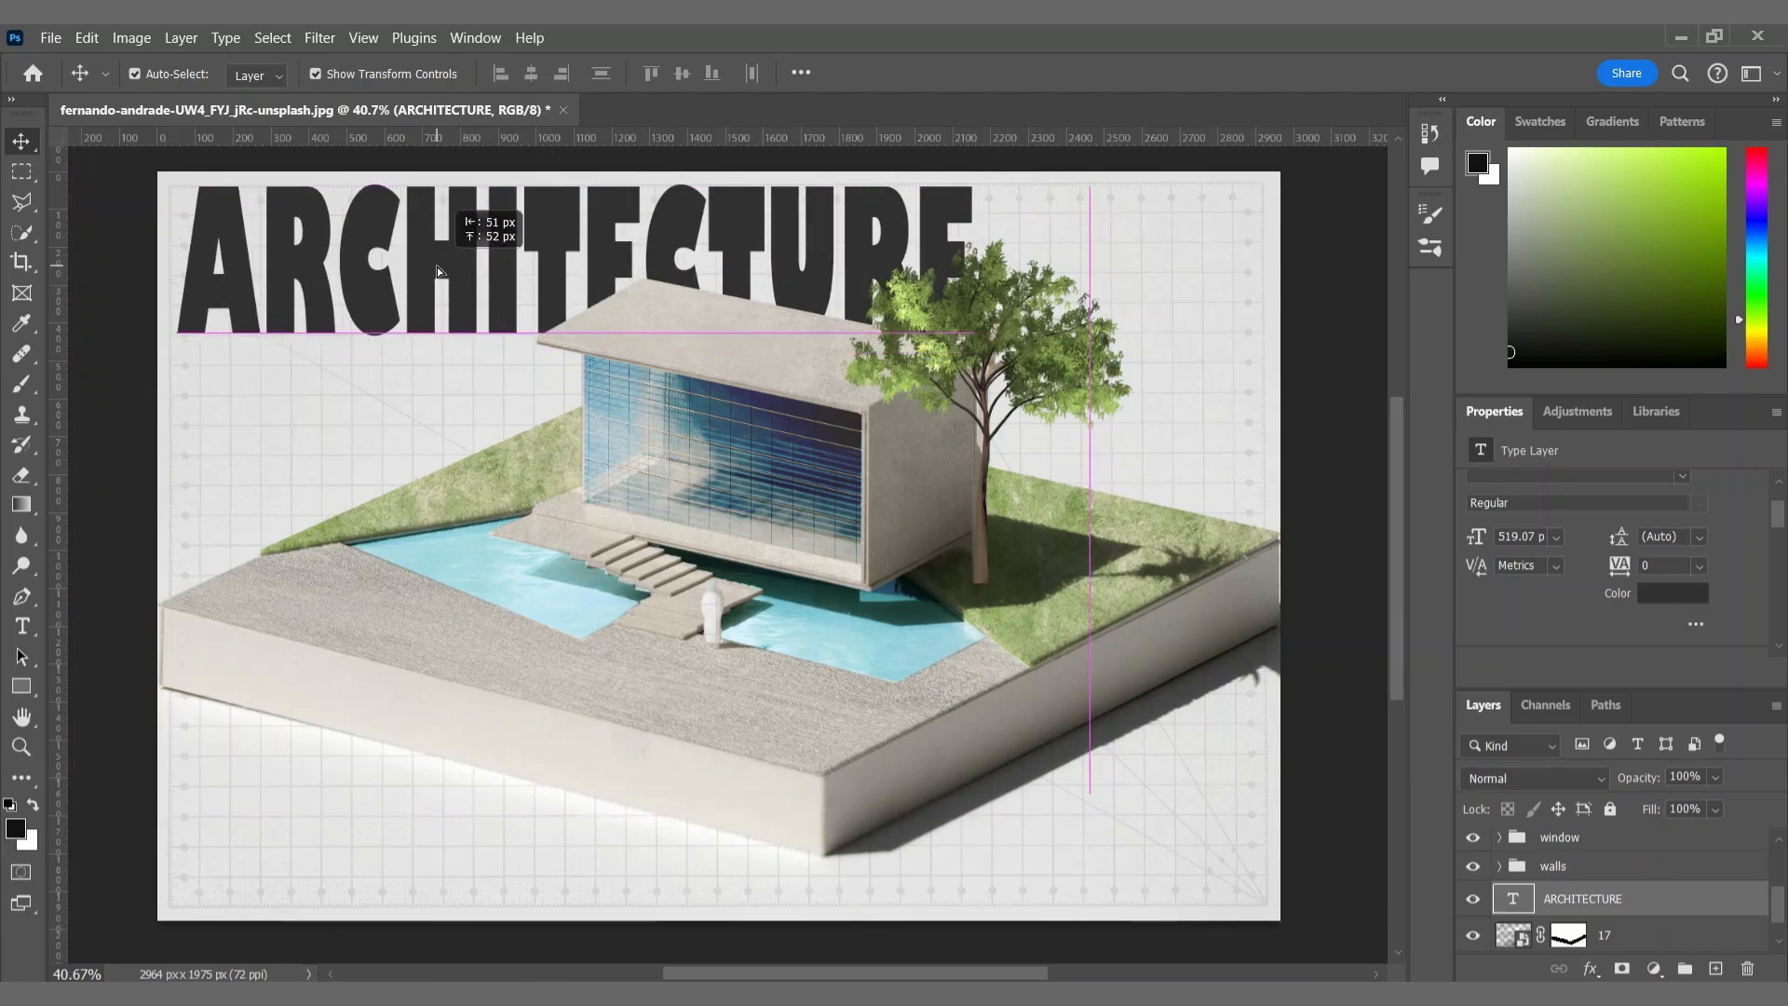
pyautogui.moveTo(437, 270); pyautogui.dragTo(437, 269)
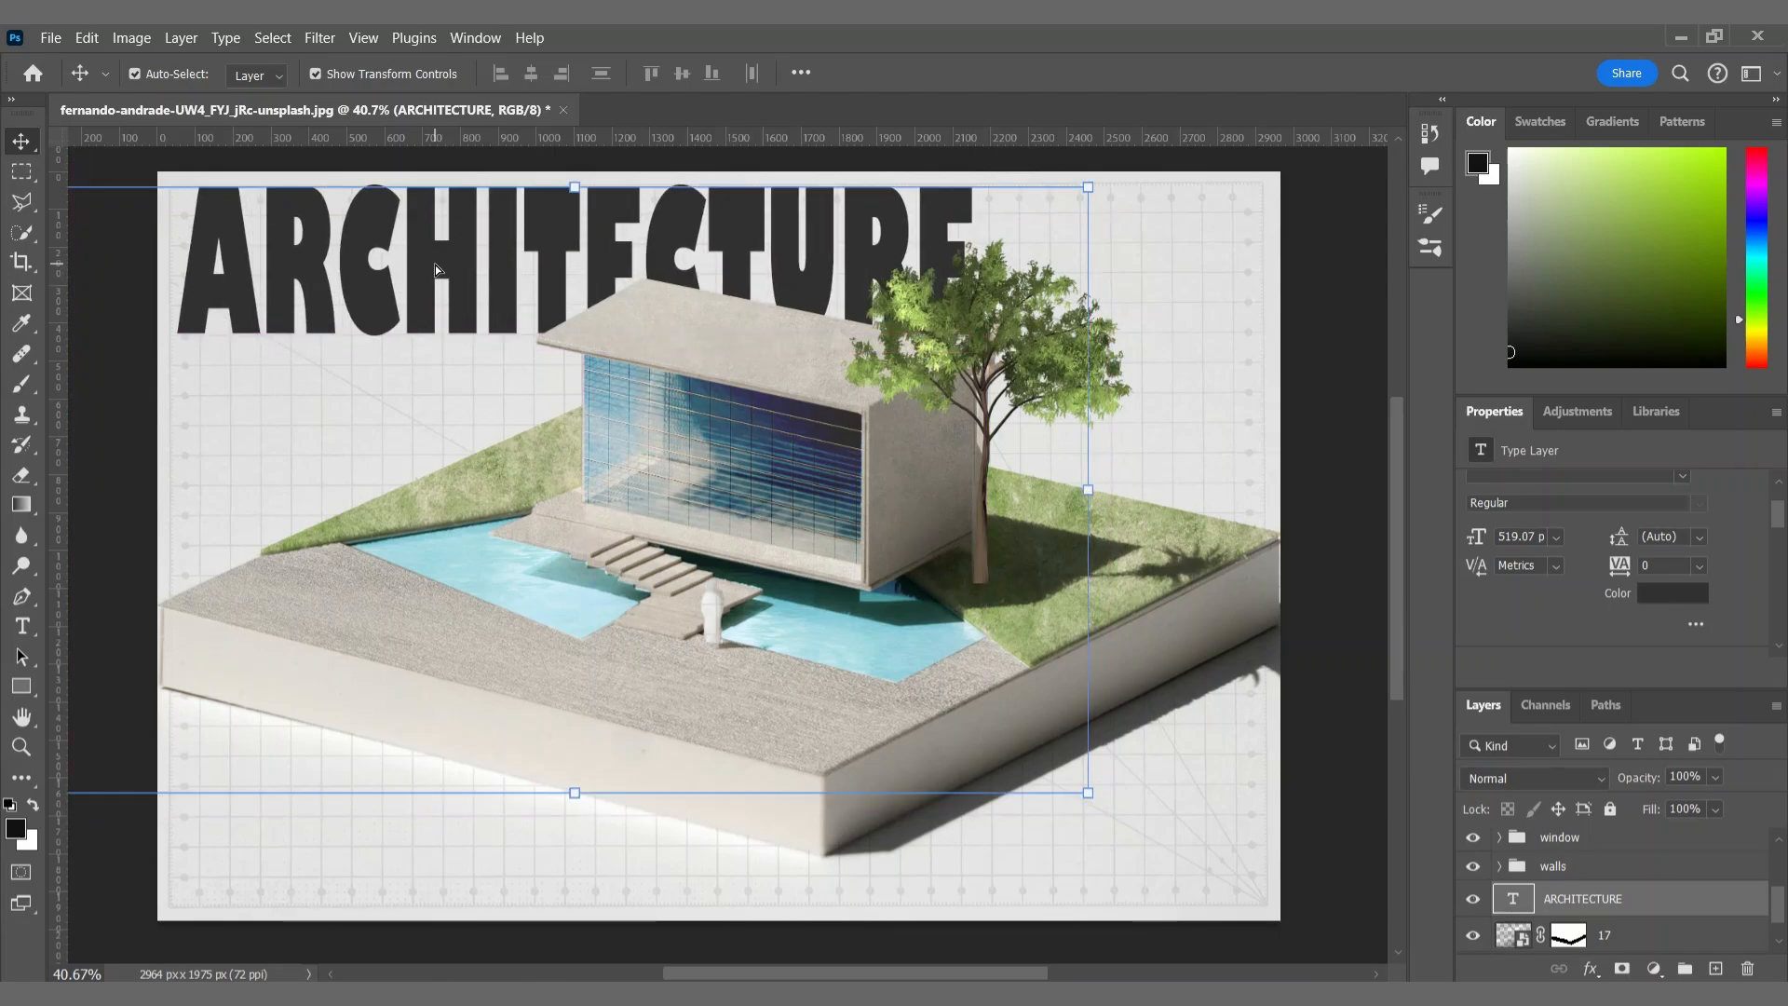